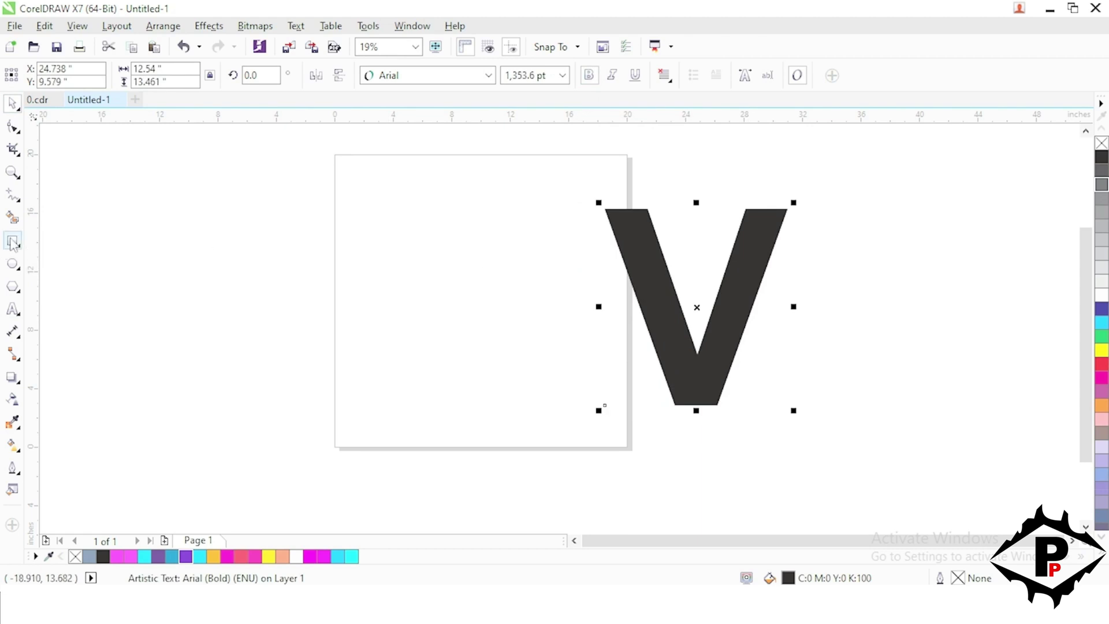
Draw a circle about 16.5 inches in diameter on the page, beside the V
{"action": "left_click", "coordinate": [20, 266]}
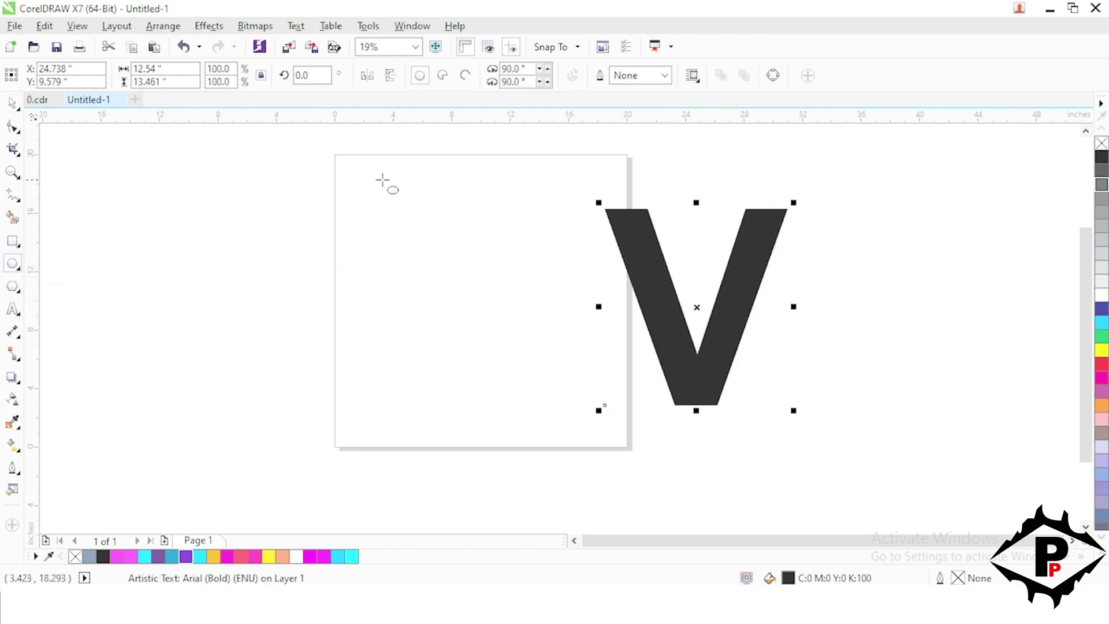
{"action": "left_click_drag", "start_coordinate": [341, 188], "coordinate": [536, 416]}
{"action": "left_click", "coordinate": [12, 103]}
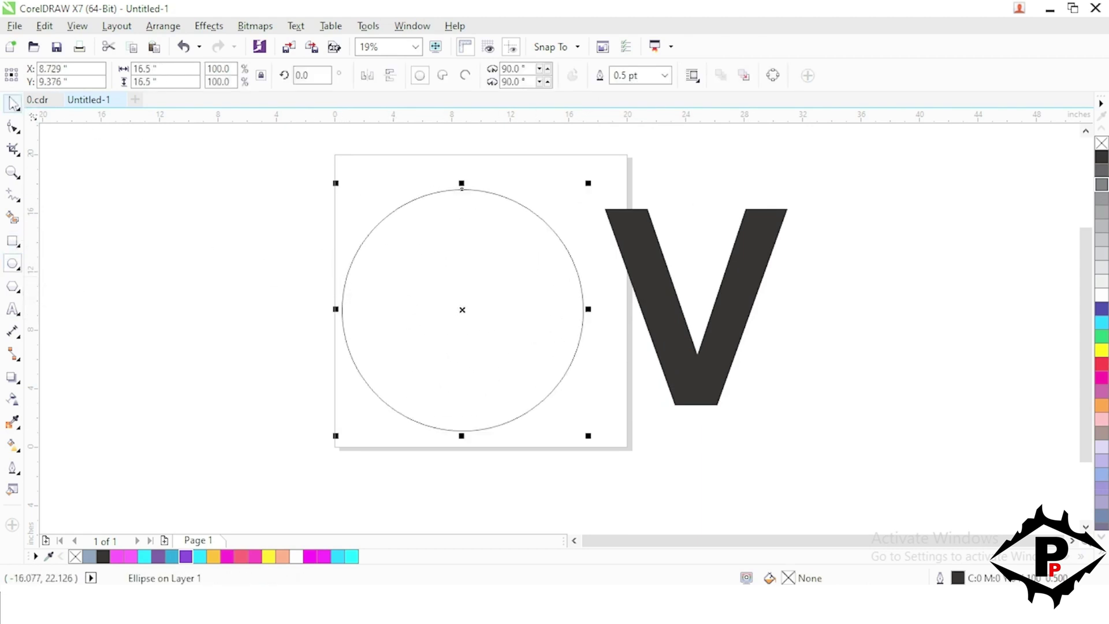
Duplicate the circle in place and shrink the copy concentrically to about 12.06 inches
{"action": "left_click", "coordinate": [44, 26]}
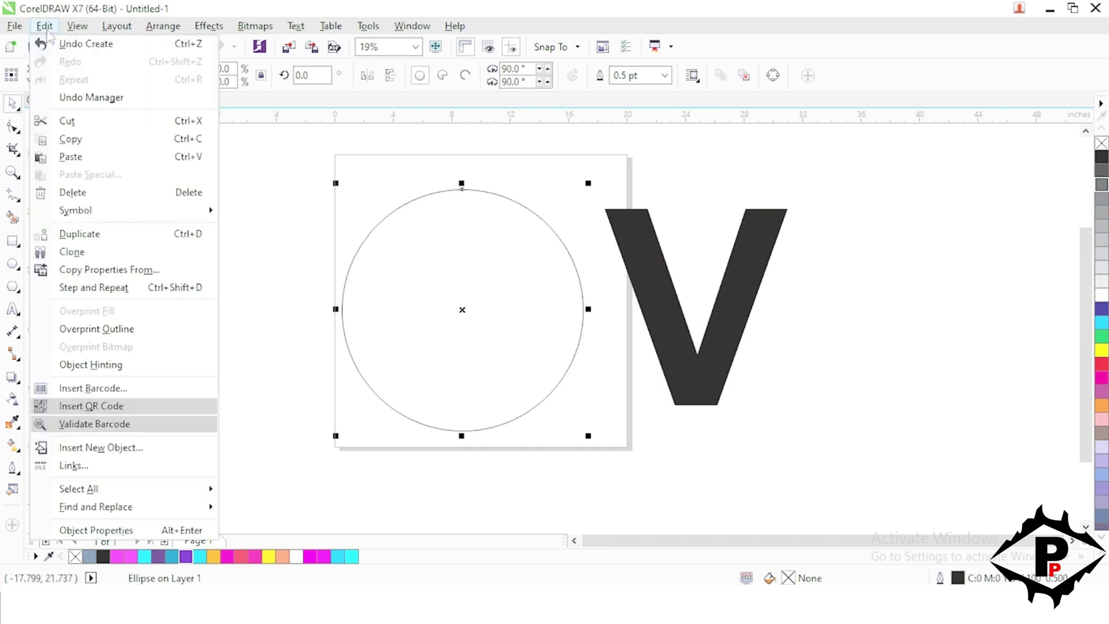
{"action": "left_click", "coordinate": [71, 139]}
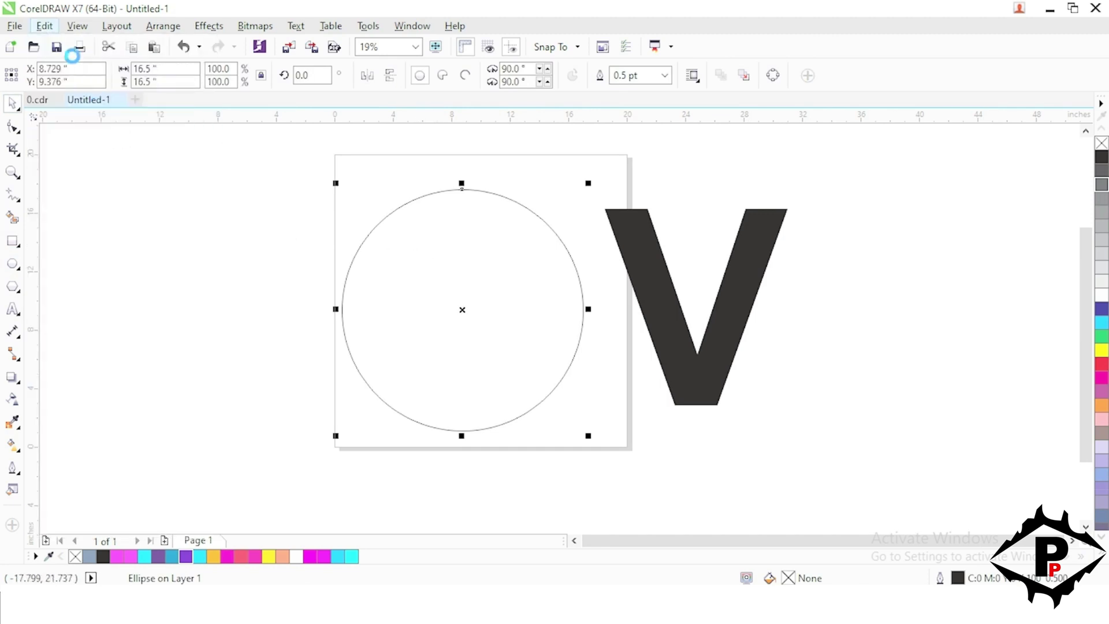
{"action": "left_click", "coordinate": [46, 28]}
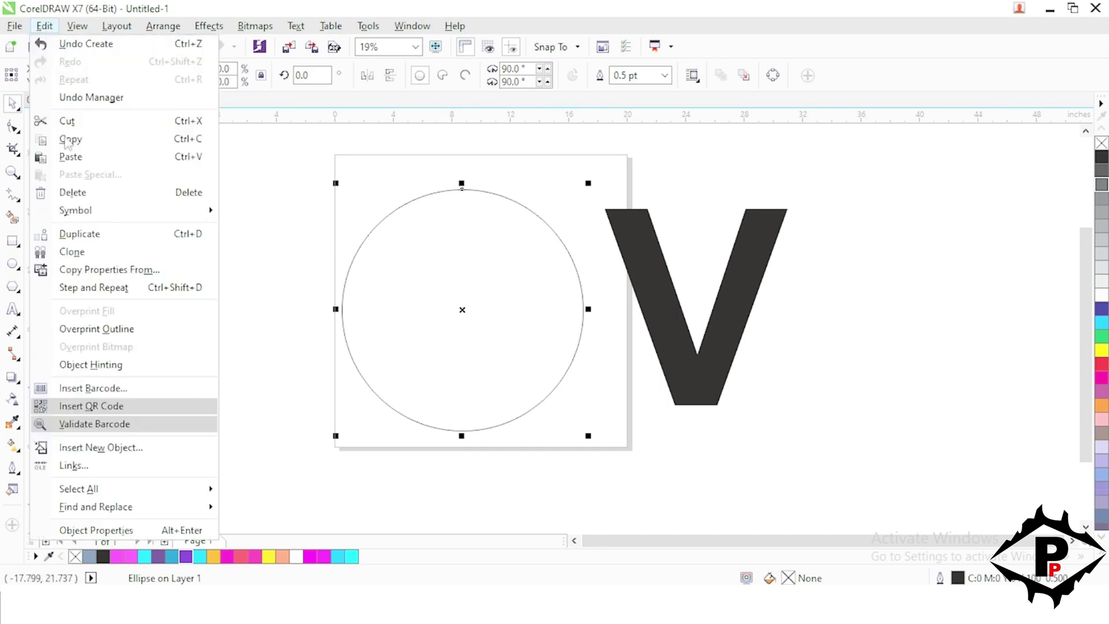
{"action": "left_click", "coordinate": [133, 157]}
{"action": "left_click_drag", "start_coordinate": [588, 435], "coordinate": [554, 436]}
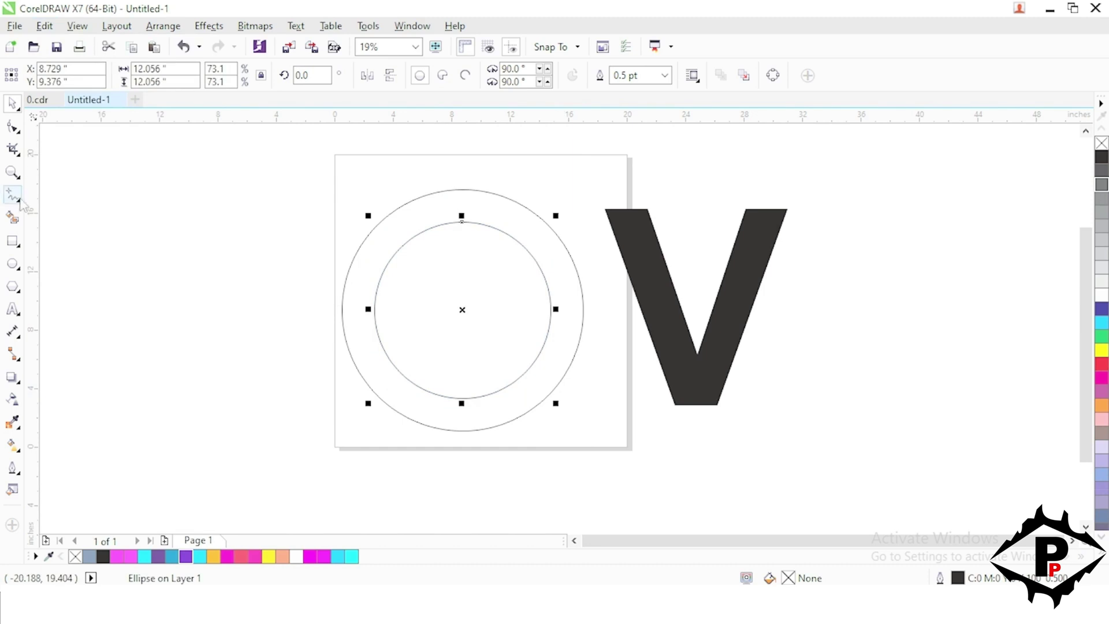
Smart-fill the ring between the two circles with blue-grey and delete the inner circle
{"action": "left_click", "coordinate": [12, 218]}
{"action": "left_click", "coordinate": [427, 201]}
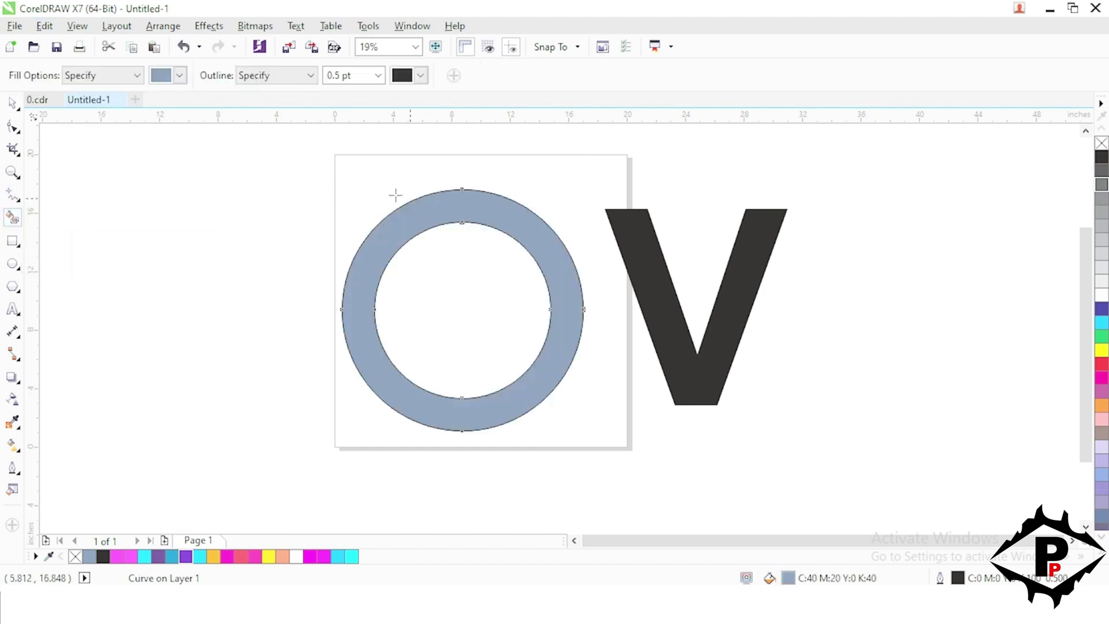
{"action": "left_click", "coordinate": [12, 102]}
{"action": "left_click", "coordinate": [117, 189]}
{"action": "left_click", "coordinate": [456, 298]}
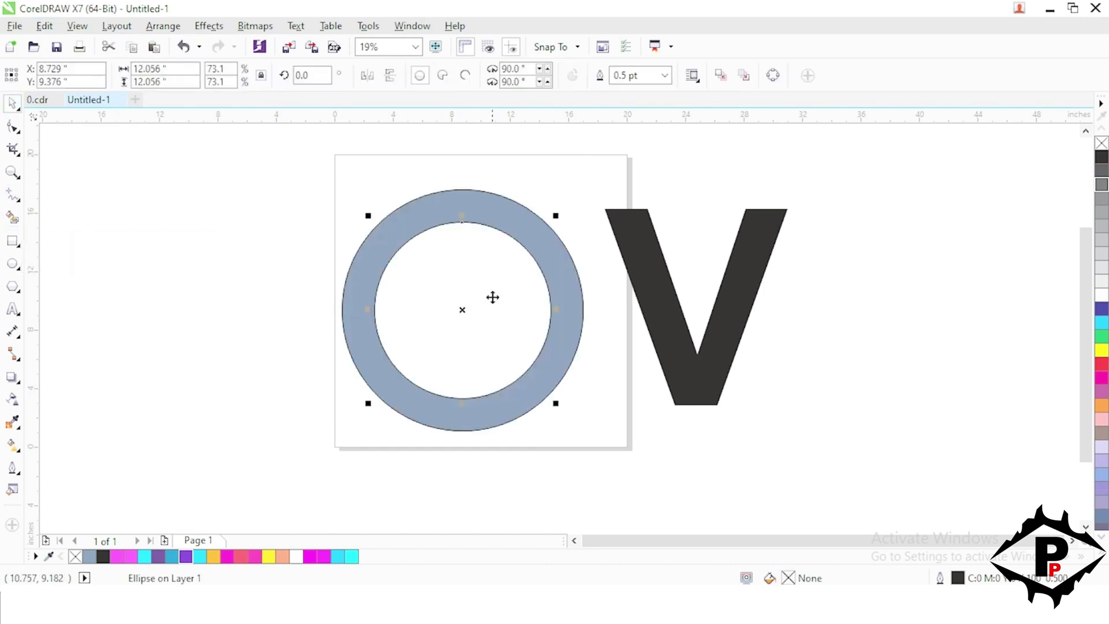
{"action": "key", "text": "Delete"}
Convert the letter V to curves and mirror it vertically
{"action": "left_click", "coordinate": [662, 340]}
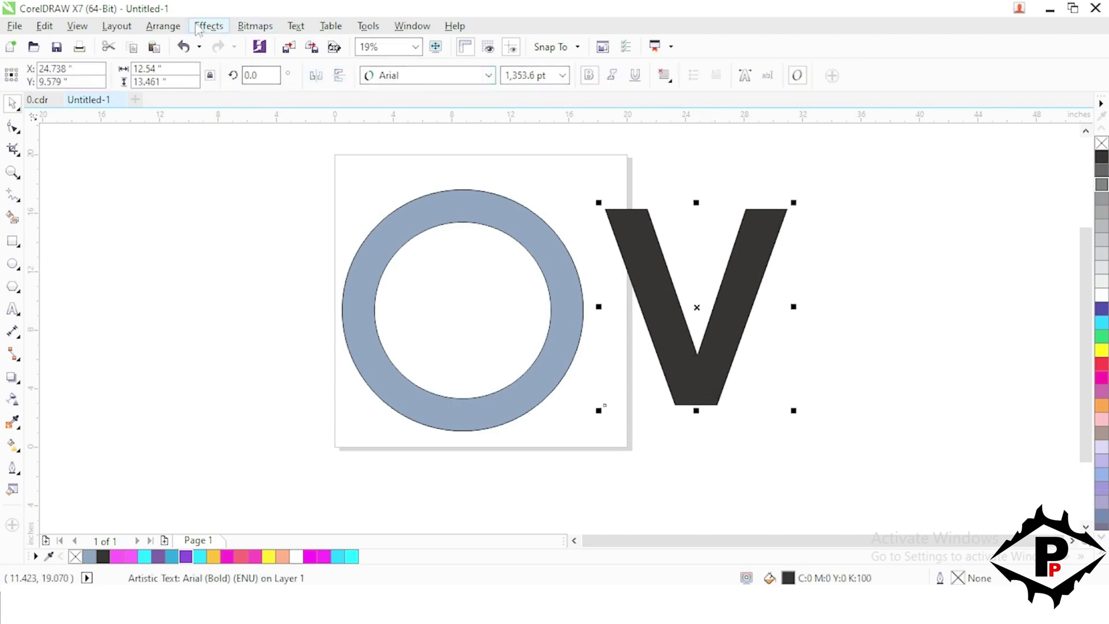
{"action": "left_click", "coordinate": [162, 26]}
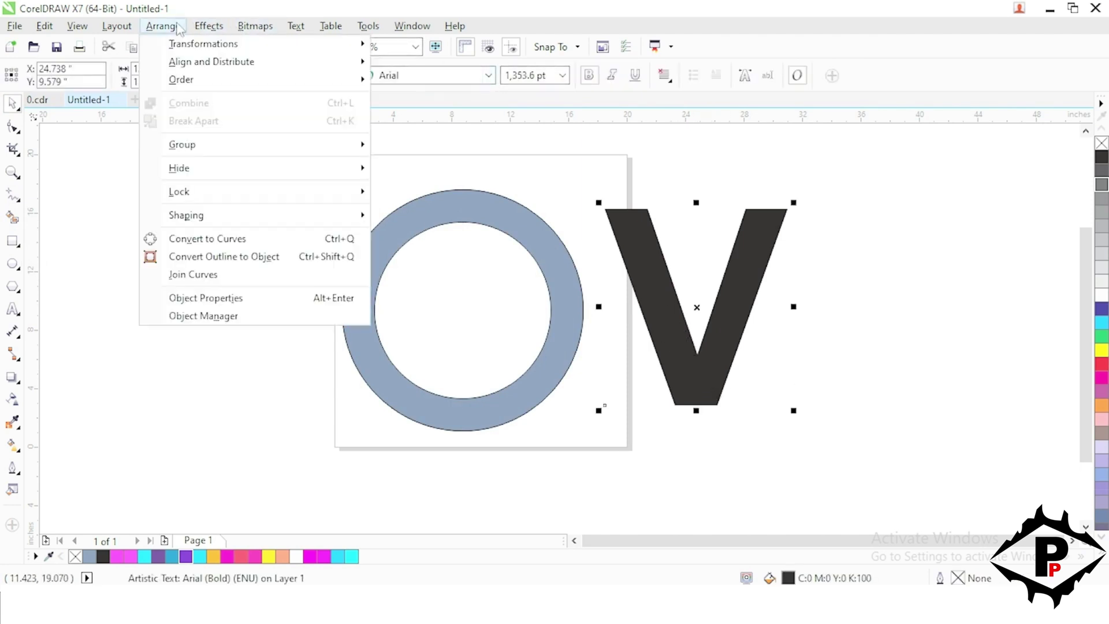
{"action": "left_click", "coordinate": [279, 240]}
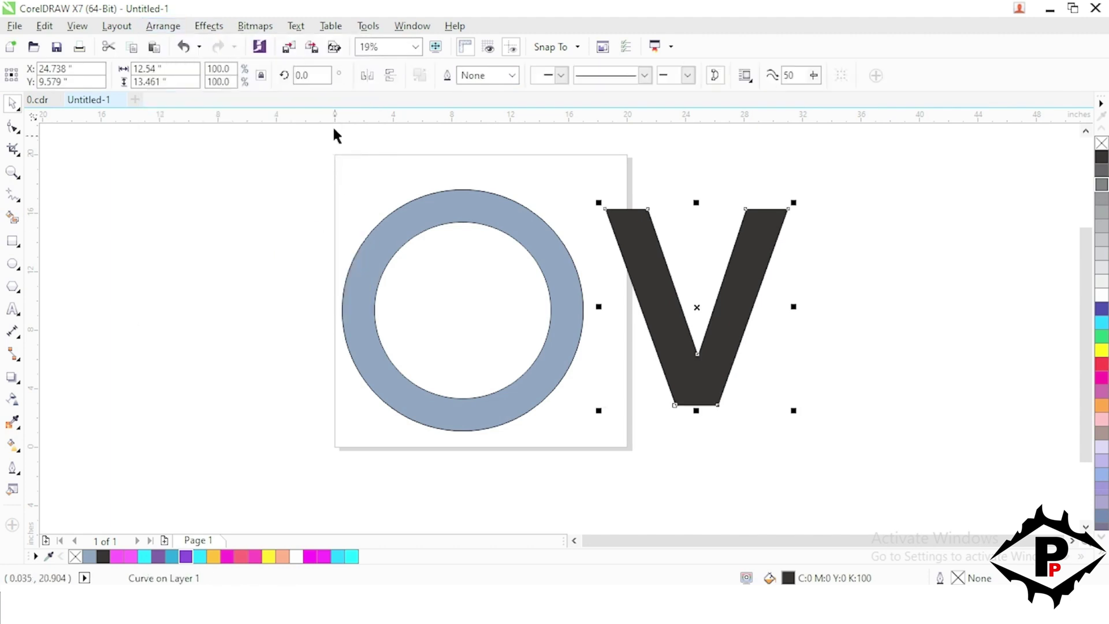
{"action": "left_click", "coordinate": [388, 78]}
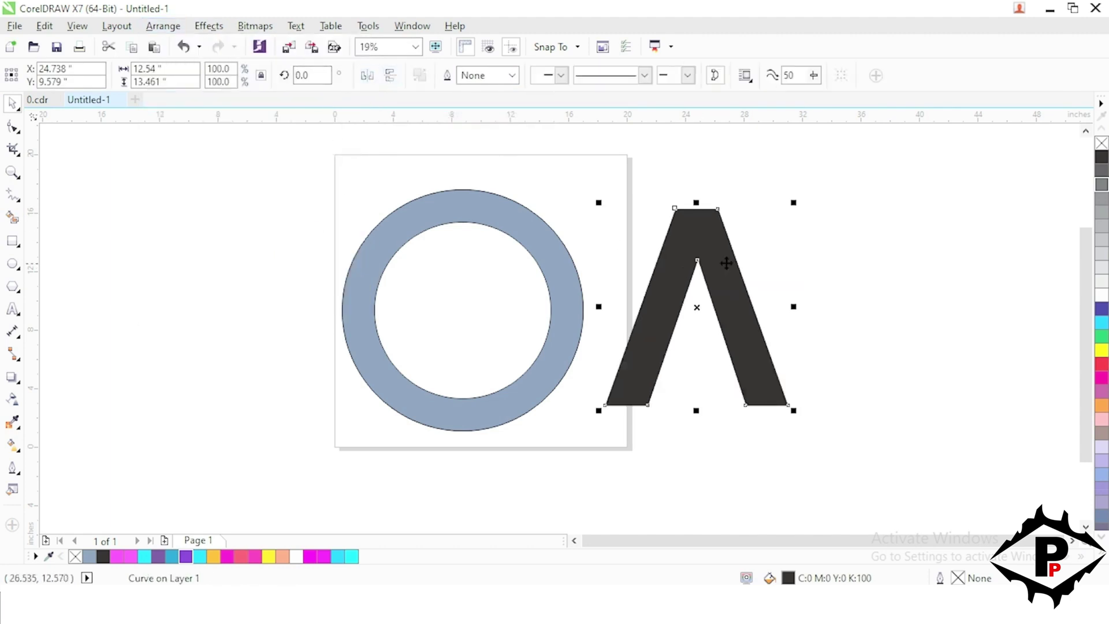
Move the inverted V inside the ring and scale it to about 11.65 by 12.5 inches
{"action": "left_click_drag", "start_coordinate": [727, 261], "coordinate": [496, 306]}
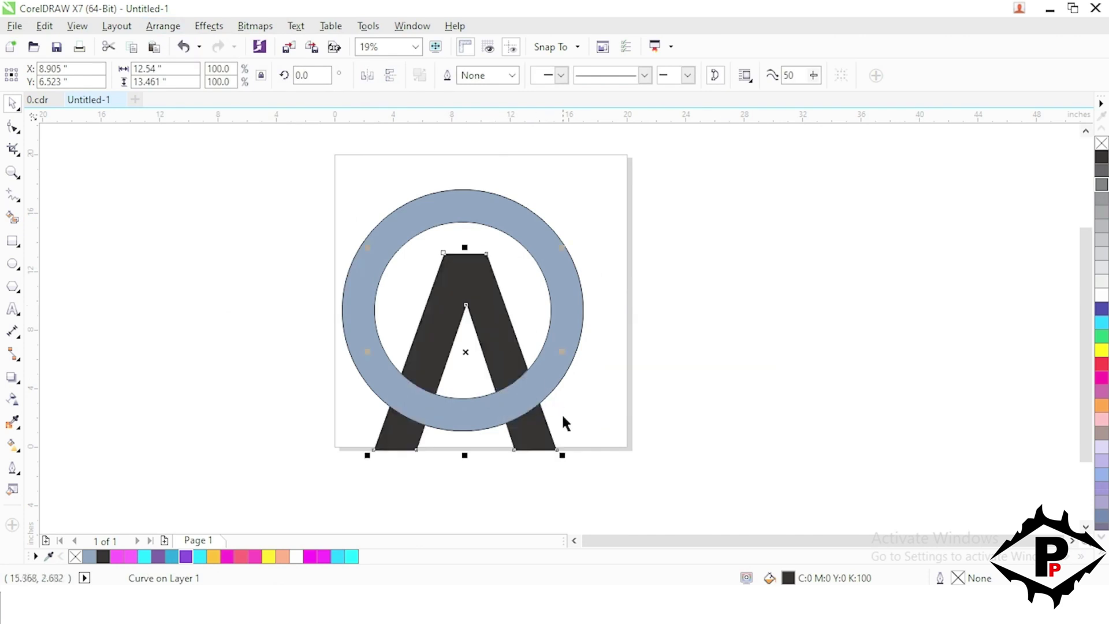
{"action": "left_click_drag", "start_coordinate": [564, 459], "coordinate": [553, 434]}
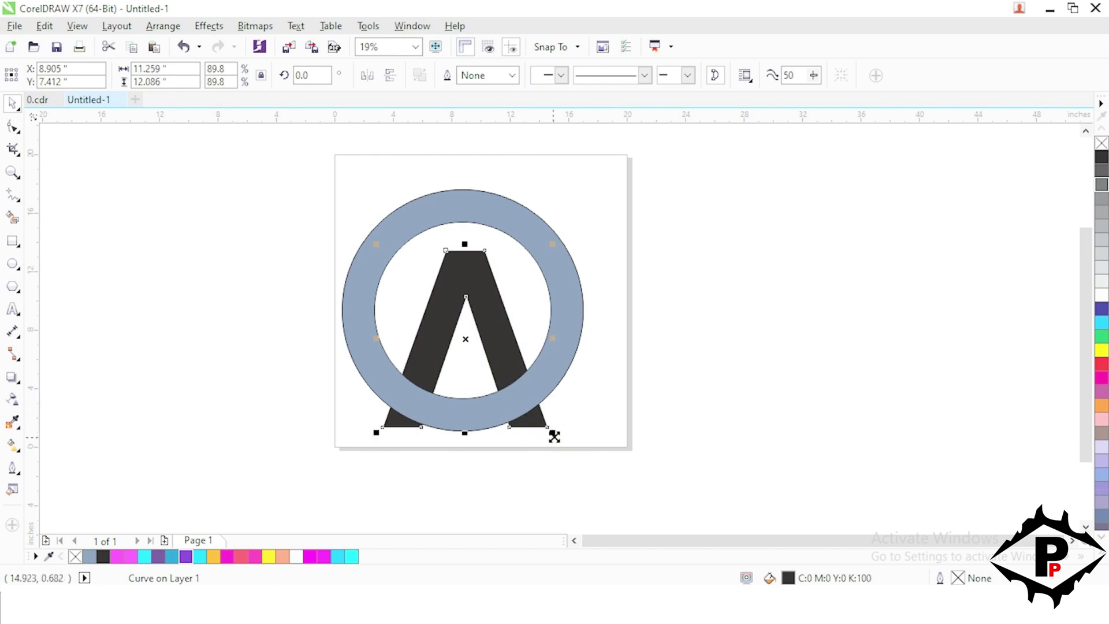
{"action": "left_click_drag", "start_coordinate": [553, 434], "coordinate": [554, 435]}
{"action": "scroll", "coordinate": [492, 349], "scroll_direction": "up", "scroll_amount": 2}
{"action": "scroll", "coordinate": [492, 349], "scroll_direction": "down", "scroll_amount": 2}
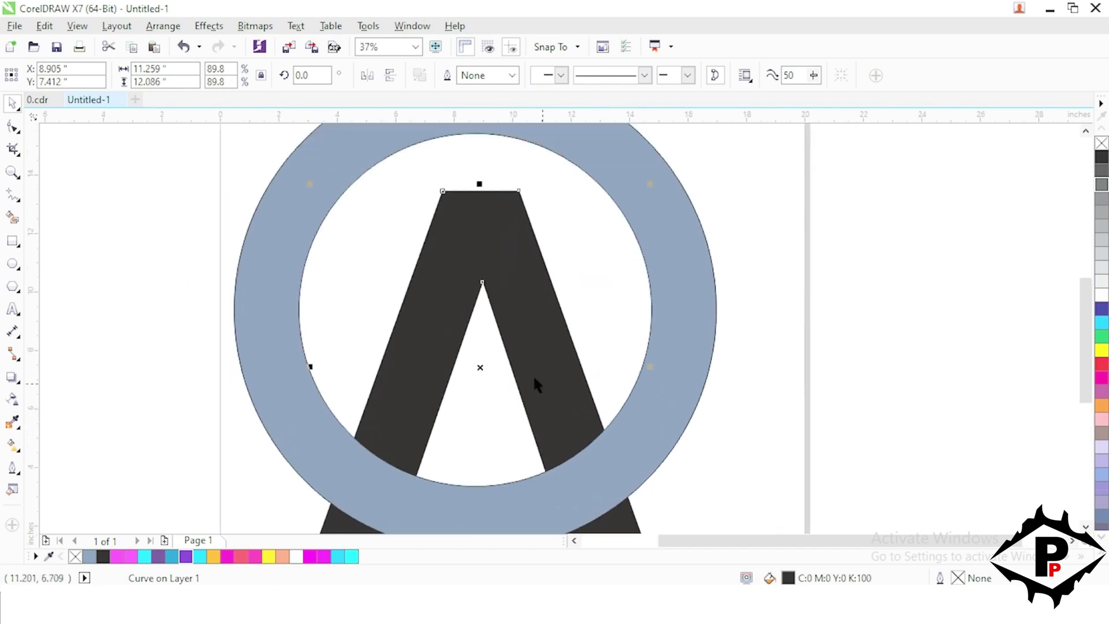
{"action": "left_click_drag", "start_coordinate": [575, 437], "coordinate": [579, 439]}
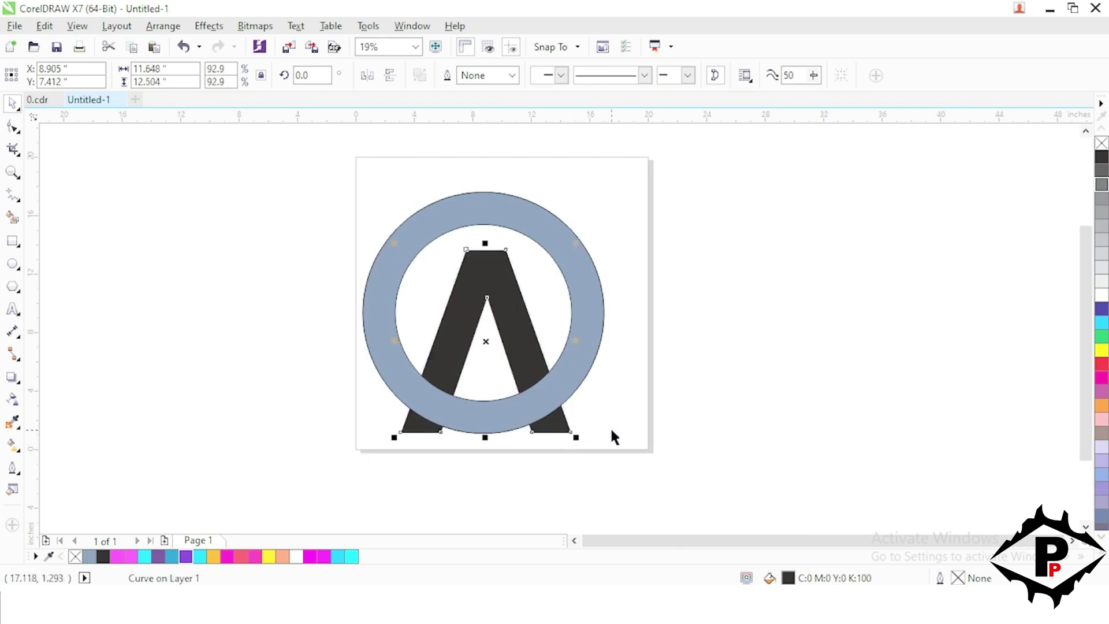
{"action": "left_click", "coordinate": [610, 426]}
{"action": "left_click", "coordinate": [556, 299]}
{"action": "left_click", "coordinate": [470, 294]}
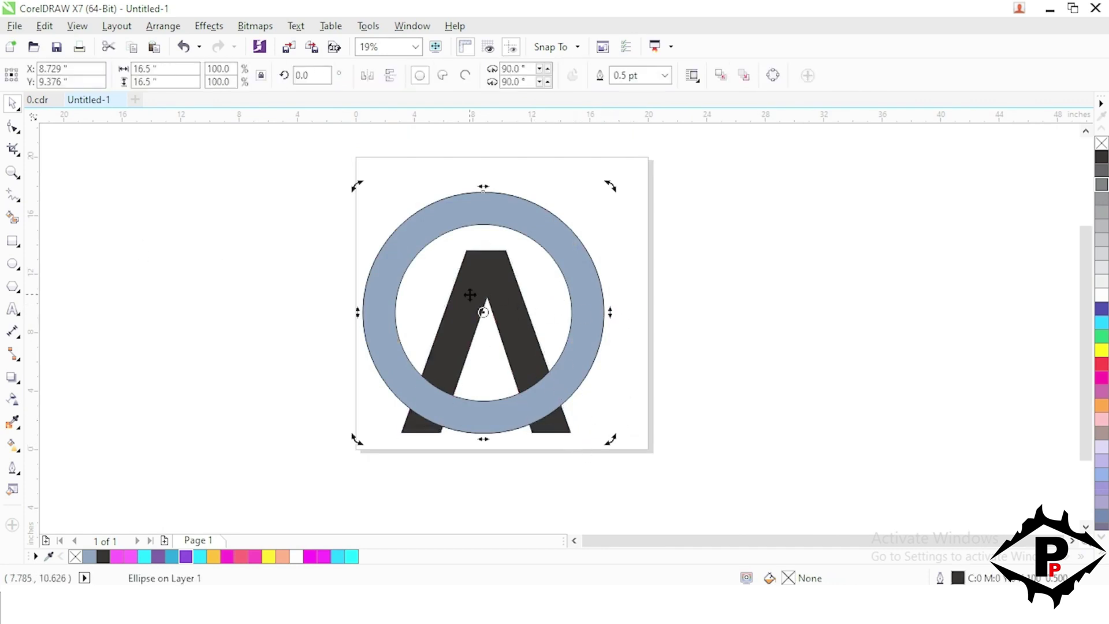
{"action": "left_click", "coordinate": [502, 282]}
{"action": "left_click", "coordinate": [778, 385]}
{"action": "left_click", "coordinate": [494, 272]}
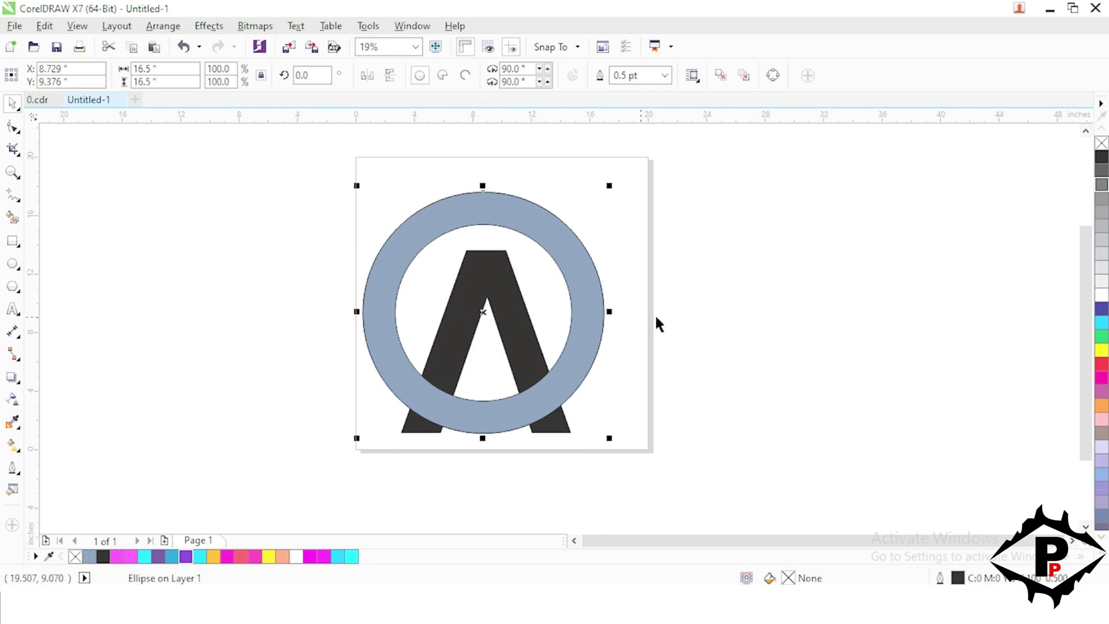
{"action": "left_click_drag", "start_coordinate": [579, 290], "coordinate": [664, 288]}
{"action": "key", "text": "ctrl+z"}
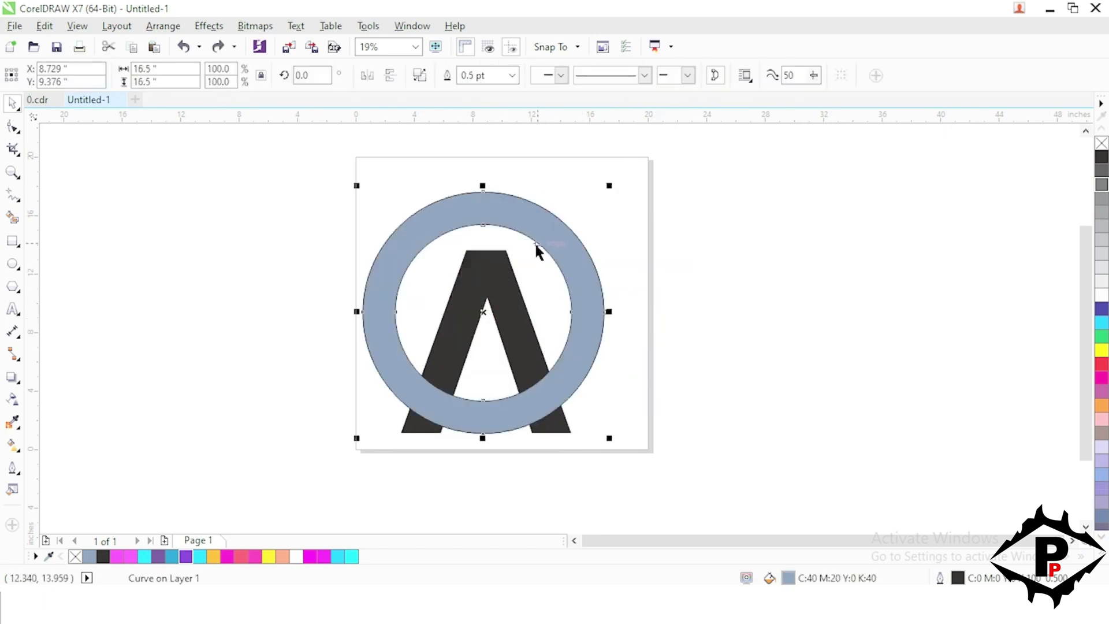
Draw a rectangle about 7.17 by 4.89 inches across the ring's right side and align their centers vertically
{"action": "left_click", "coordinate": [12, 241]}
{"action": "scroll", "coordinate": [510, 250], "scroll_direction": "up", "scroll_amount": 2}
{"action": "left_click_drag", "start_coordinate": [504, 247], "coordinate": [713, 390]}
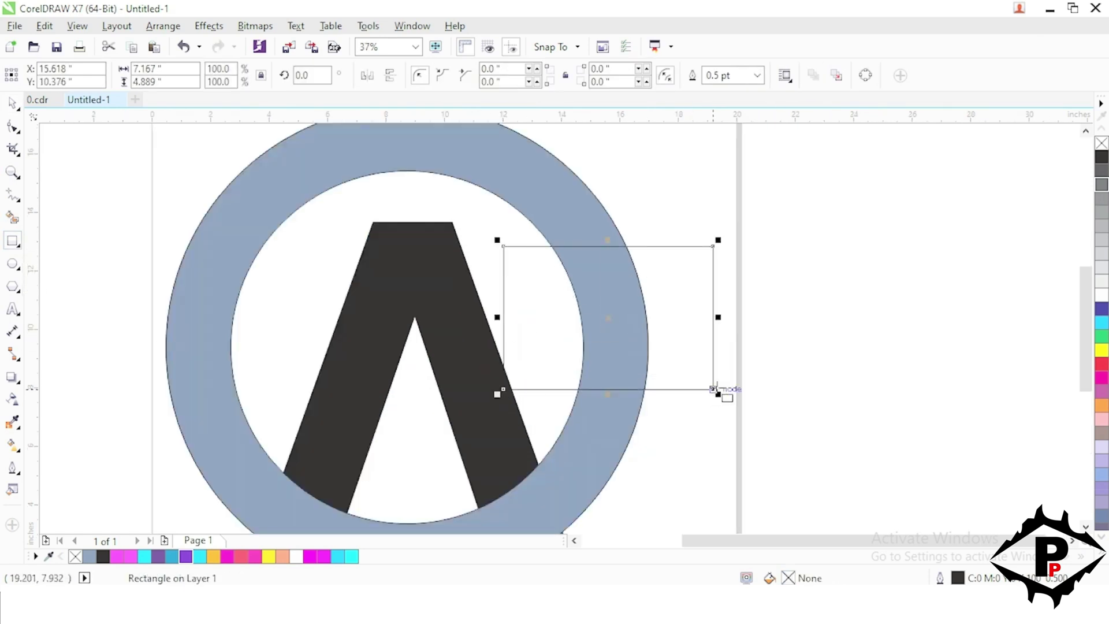
{"action": "left_click", "coordinate": [12, 104]}
{"action": "scroll", "coordinate": [536, 331], "scroll_direction": "down", "scroll_amount": 2}
{"action": "left_click", "coordinate": [511, 242], "text": "shift"}
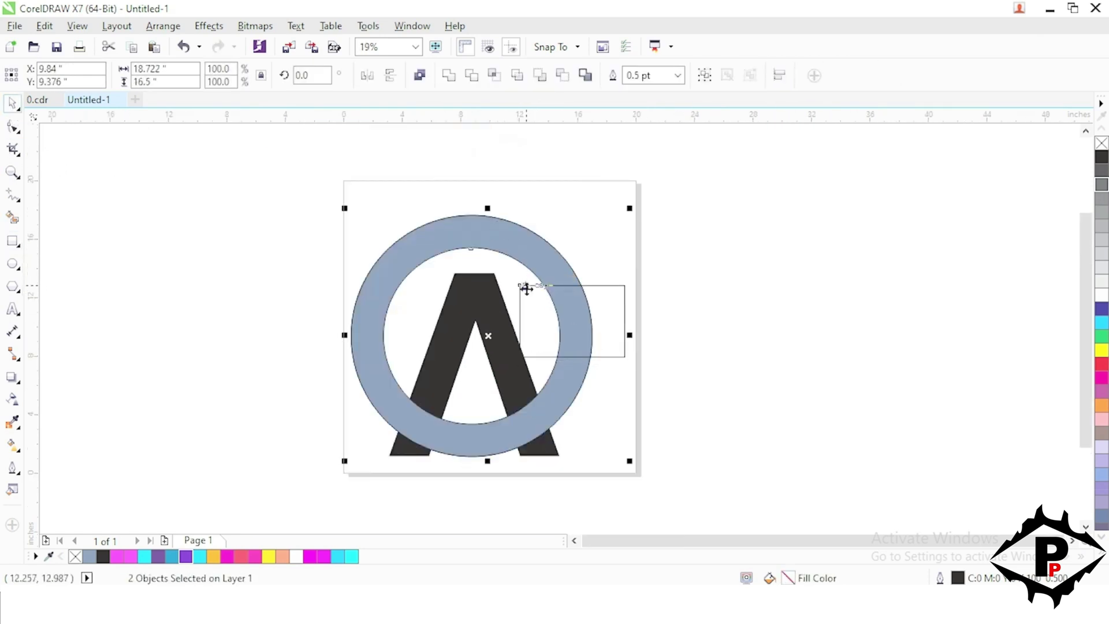
{"action": "key", "text": "e"}
Trim the ring with the rectangle to form a C, and delete the rectangle and the leftover outer circle
{"action": "left_click", "coordinate": [766, 329]}
{"action": "left_click", "coordinate": [624, 336]}
{"action": "left_click", "coordinate": [541, 264], "text": "shift"}
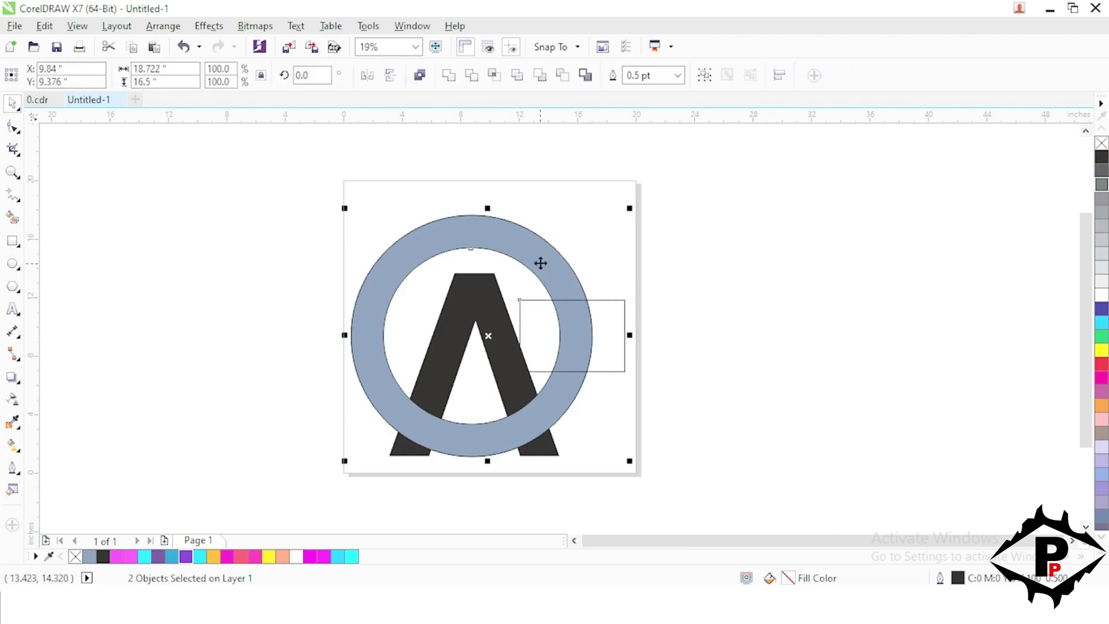
{"action": "left_click", "coordinate": [472, 76]}
{"action": "left_click", "coordinate": [780, 309]}
{"action": "left_click", "coordinate": [614, 321]}
{"action": "key", "text": "Delete"}
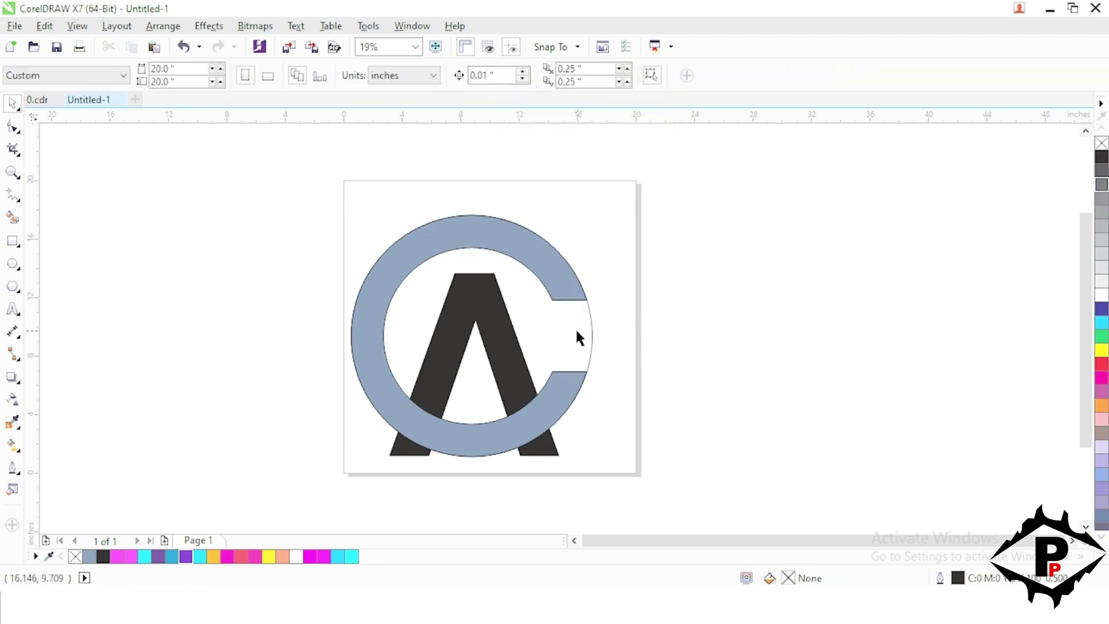
{"action": "left_click", "coordinate": [577, 331]}
{"action": "key", "text": "Delete"}
Move the inverted V straight down so its feet rest at the page's lower edge
{"action": "left_click_drag", "start_coordinate": [671, 339], "coordinate": [706, 322]}
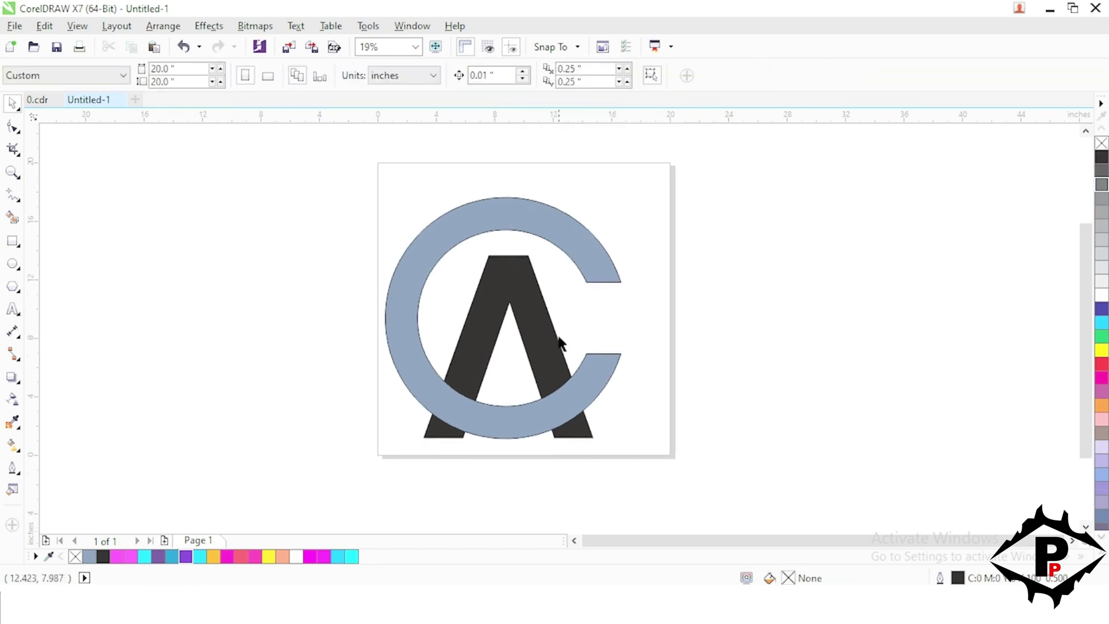
{"action": "left_click_drag", "start_coordinate": [547, 332], "coordinate": [547, 336]}
{"action": "left_click", "coordinate": [758, 415]}
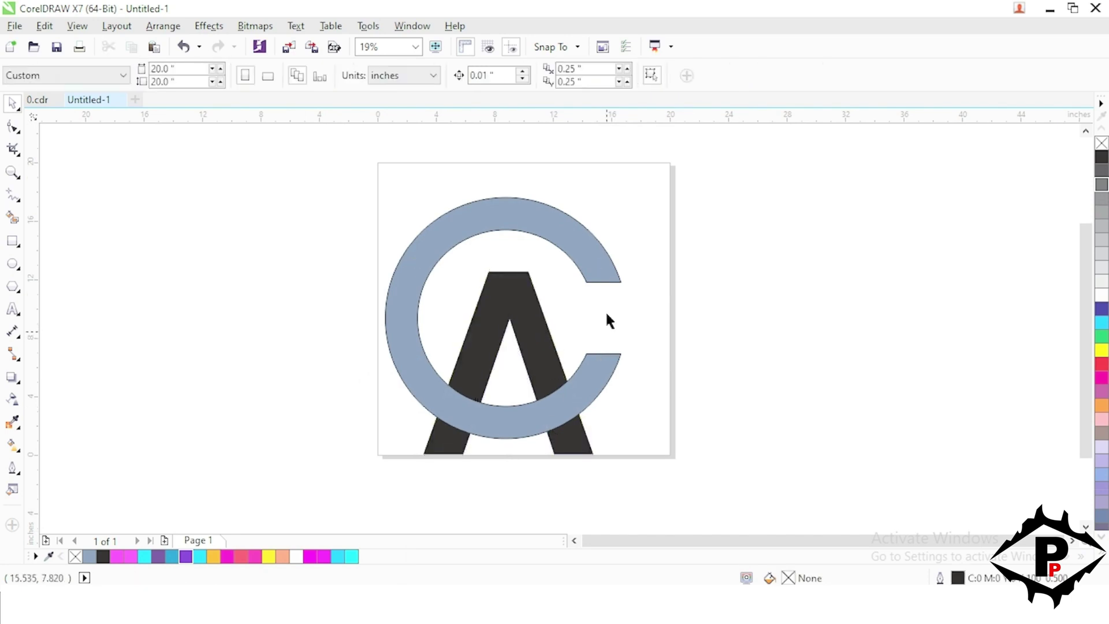
Bring the inverted V to the front of the layer, above the C
{"action": "left_click", "coordinate": [567, 234]}
{"action": "left_click", "coordinate": [733, 405]}
{"action": "left_click", "coordinate": [550, 331]}
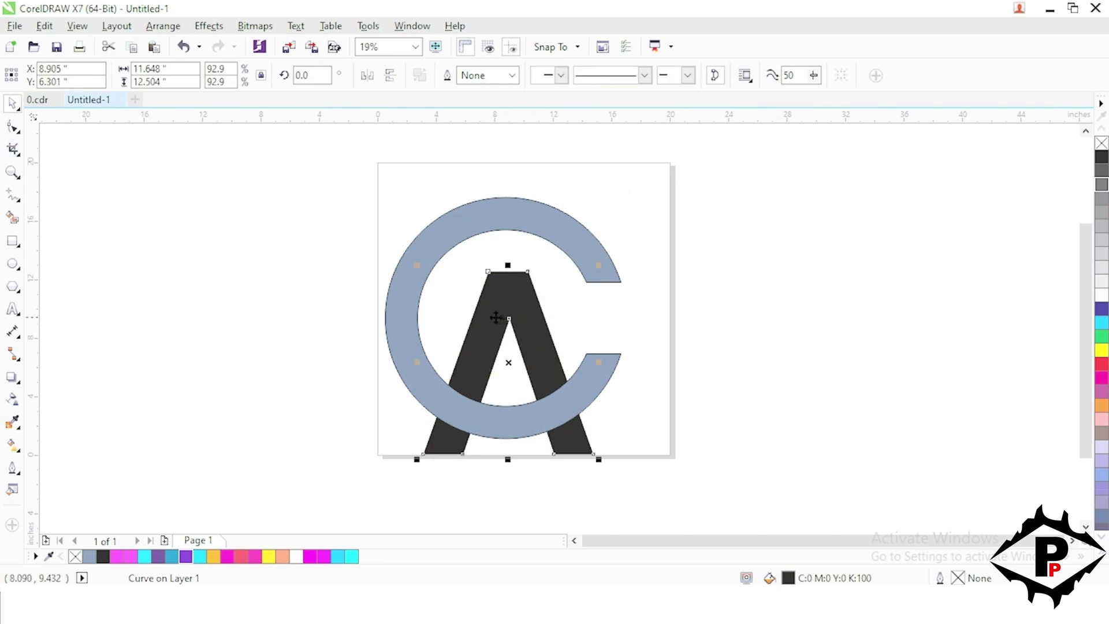
{"action": "left_click", "coordinate": [13, 128]}
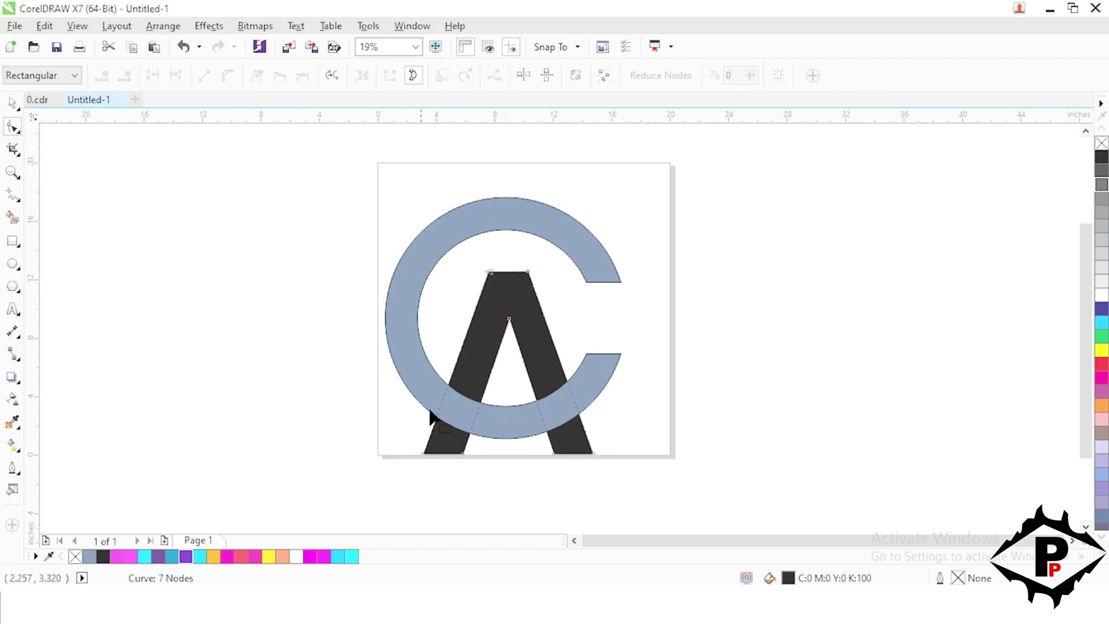
{"action": "left_click", "coordinate": [10, 105]}
{"action": "right_click", "coordinate": [527, 301]}
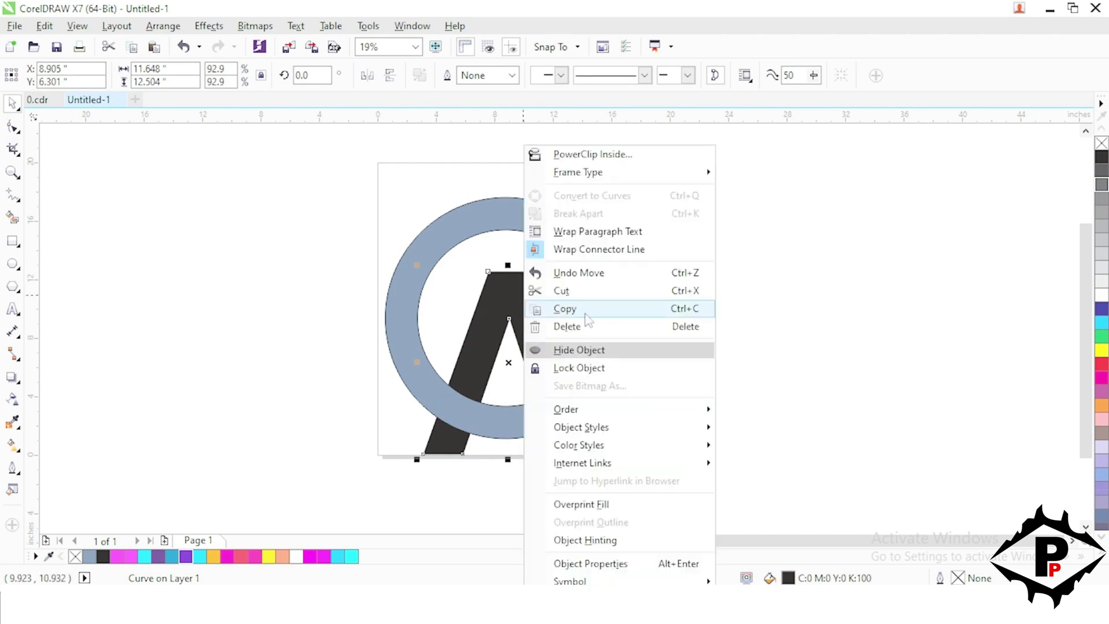
{"action": "mouse_move", "coordinate": [589, 417]}
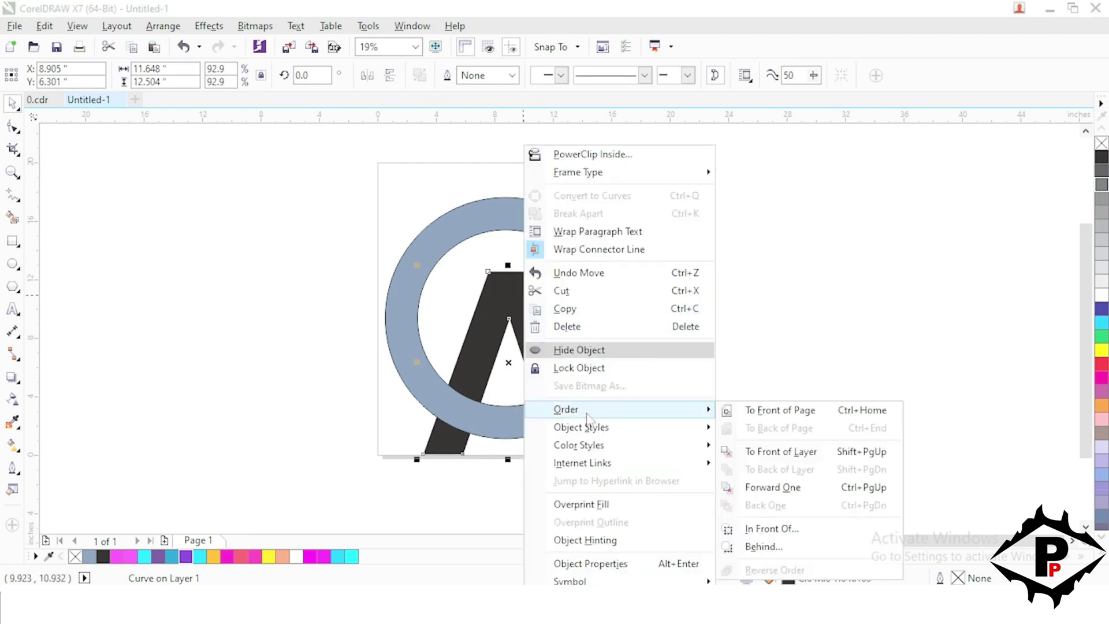
{"action": "left_click", "coordinate": [819, 456]}
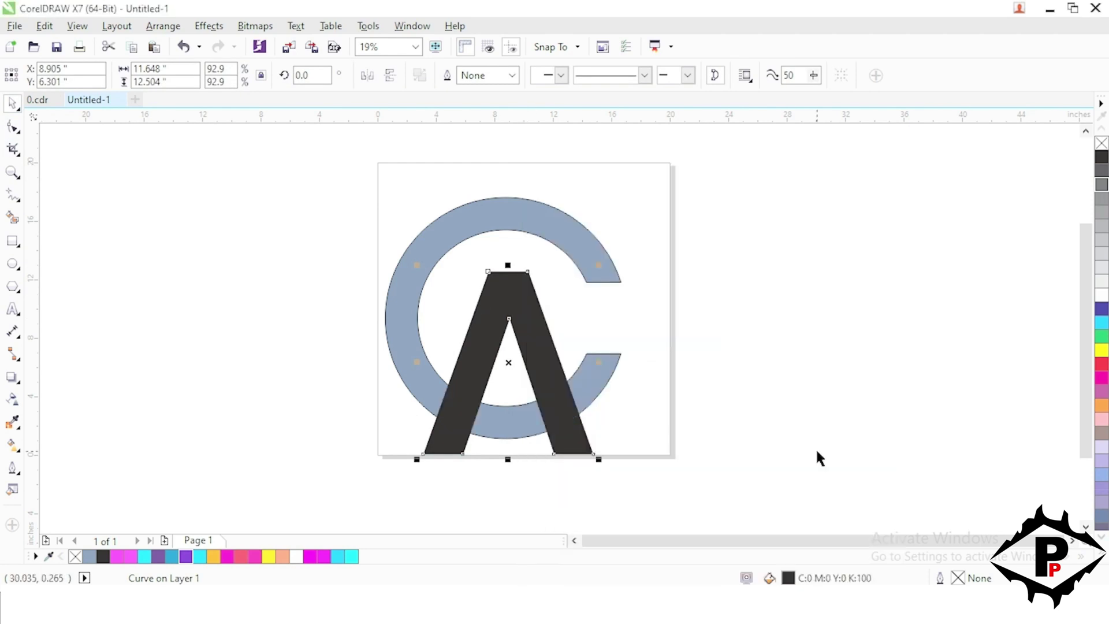
Move the two bottom nodes of the inverted V's left leg onto the C's outer edge
{"action": "left_click", "coordinate": [13, 127]}
{"action": "scroll", "coordinate": [442, 457], "scroll_direction": "up", "scroll_amount": 2}
{"action": "scroll", "coordinate": [412, 458], "scroll_direction": "up", "scroll_amount": 2}
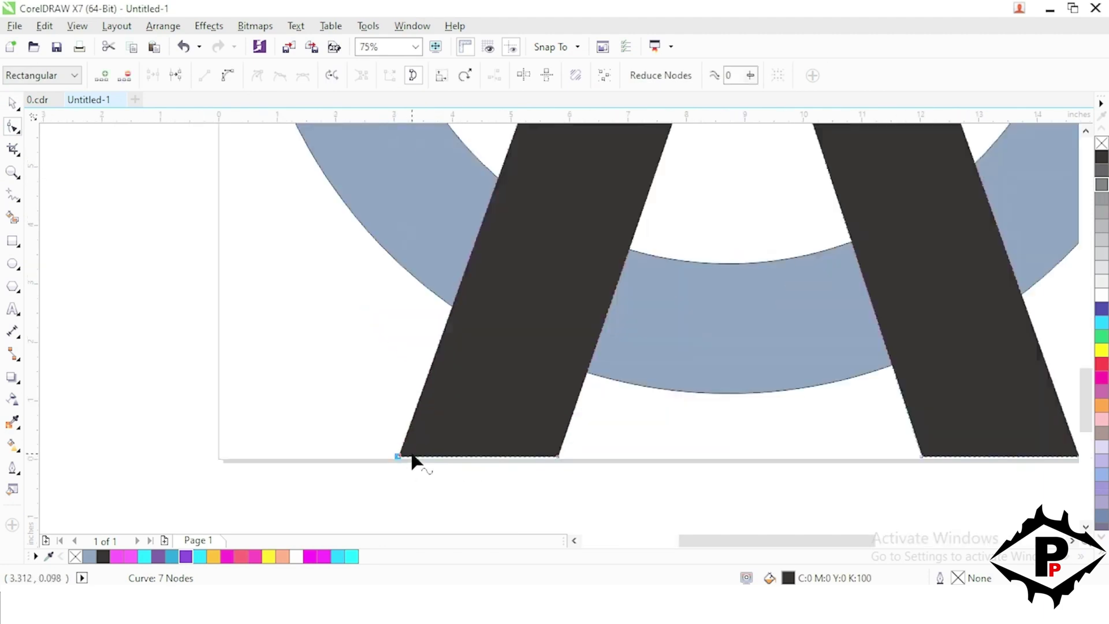
{"action": "left_click_drag", "start_coordinate": [400, 456], "coordinate": [452, 305]}
{"action": "left_click_drag", "start_coordinate": [556, 457], "coordinate": [586, 377]}
Move the two bottom nodes of the inverted V's right leg onto the C's inner edge
{"action": "scroll", "coordinate": [563, 417], "scroll_direction": "down", "scroll_amount": 4}
{"action": "scroll", "coordinate": [613, 441], "scroll_direction": "up", "scroll_amount": 2}
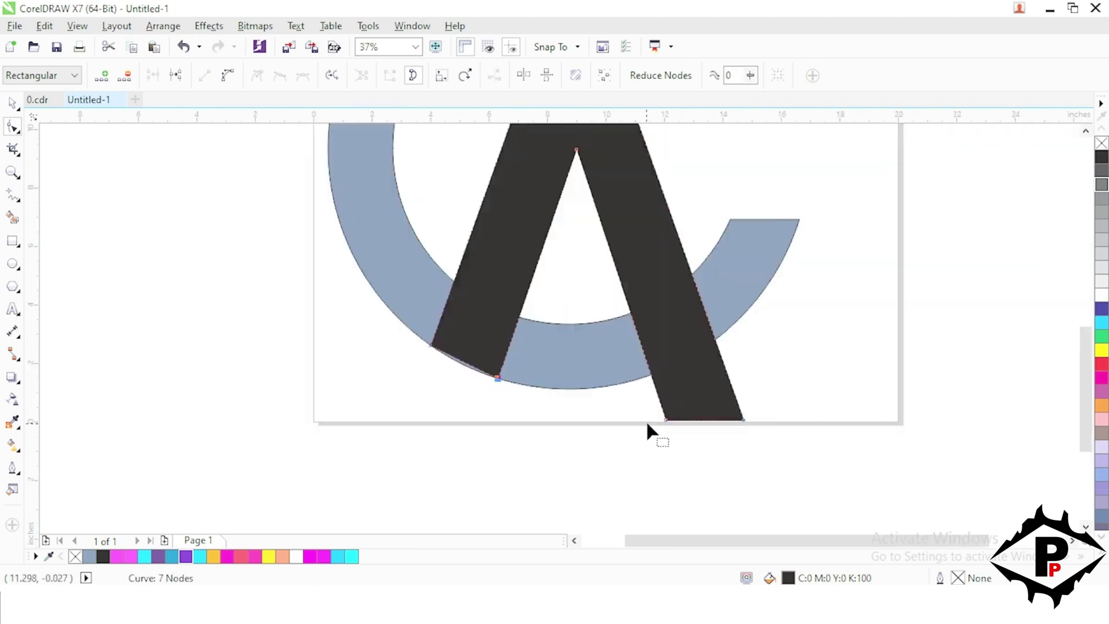
{"action": "left_click_drag", "start_coordinate": [746, 421], "coordinate": [697, 276]}
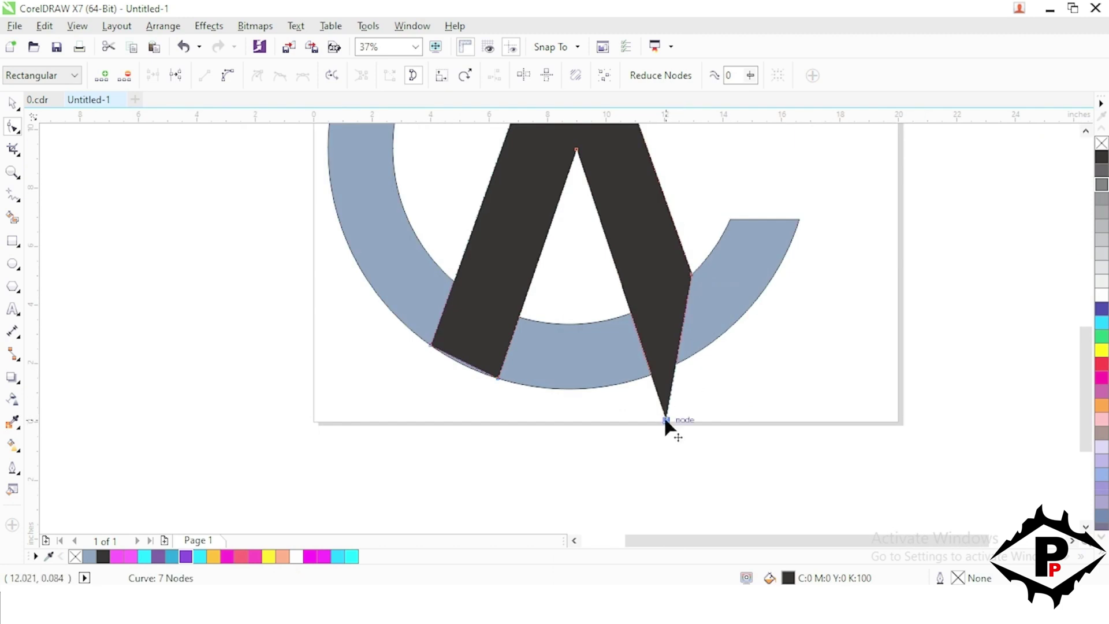
{"action": "left_click_drag", "start_coordinate": [666, 420], "coordinate": [629, 312]}
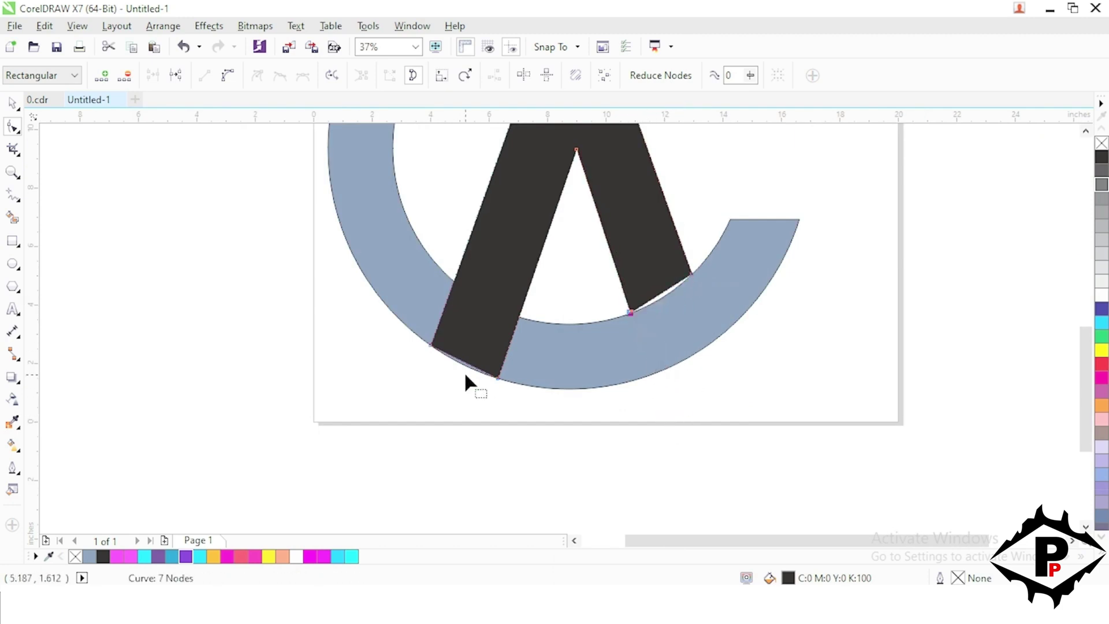
{"action": "scroll", "coordinate": [466, 373], "scroll_direction": "down", "scroll_amount": 2}
{"action": "scroll", "coordinate": [524, 326], "scroll_direction": "up", "scroll_amount": 2}
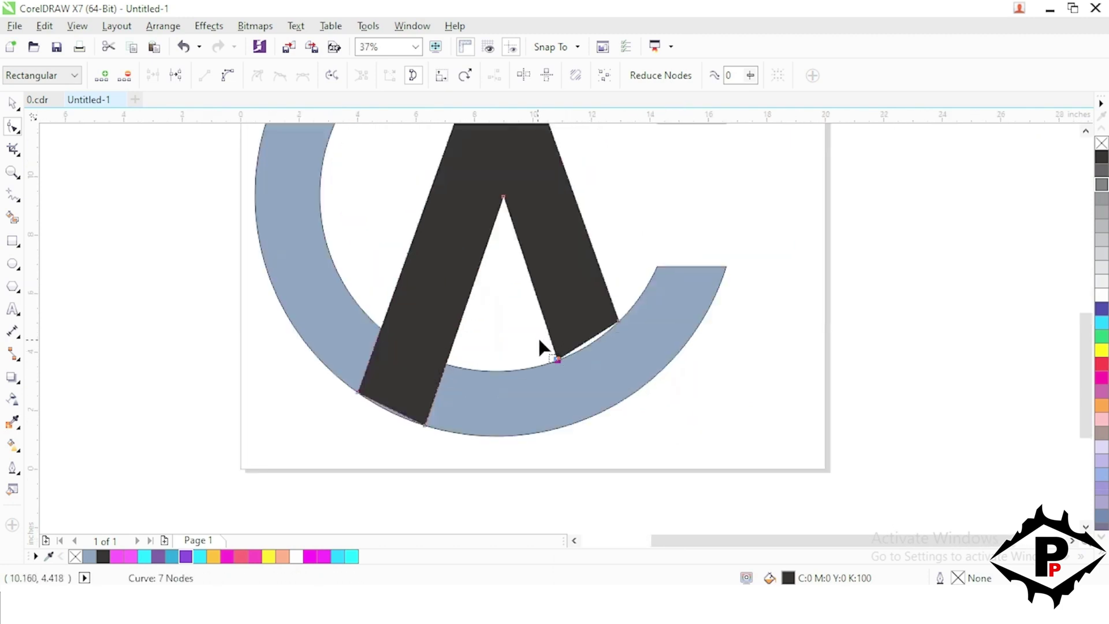
Convert the bottom edge of the inverted V's left leg to a curve and bend it to follow the C's outer edge
{"action": "scroll", "coordinate": [453, 354], "scroll_direction": "up", "scroll_amount": 4}
{"action": "left_click", "coordinate": [470, 349]}
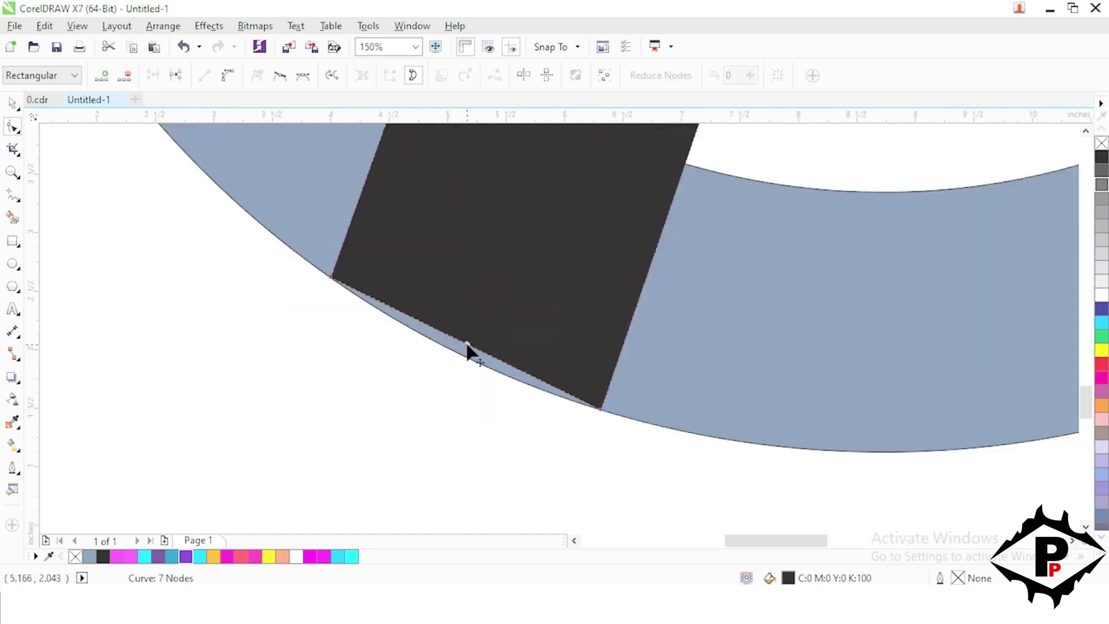
{"action": "left_click", "coordinate": [229, 77]}
{"action": "scroll", "coordinate": [434, 329], "scroll_direction": "up", "scroll_amount": 2}
{"action": "left_click_drag", "start_coordinate": [510, 361], "coordinate": [503, 384]}
{"action": "scroll", "coordinate": [343, 370], "scroll_direction": "down", "scroll_amount": 8}
{"action": "scroll", "coordinate": [341, 363], "scroll_direction": "up", "scroll_amount": 4}
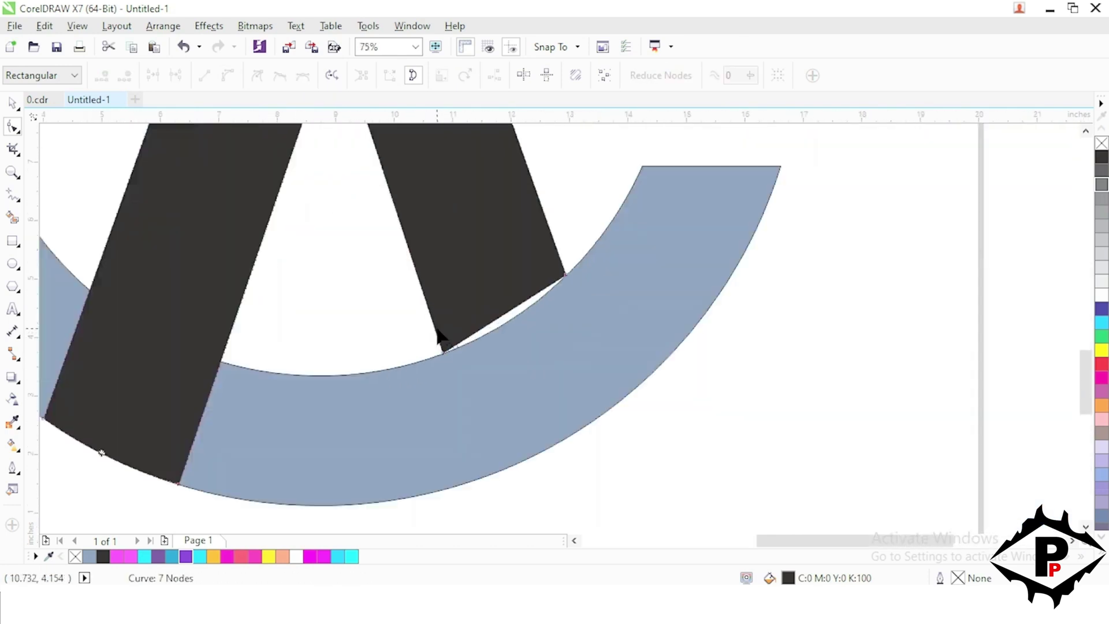
Convert the bottom edge of the inverted V's right leg to a curve and bend it along the C's inner edge
{"action": "left_click", "coordinate": [514, 306]}
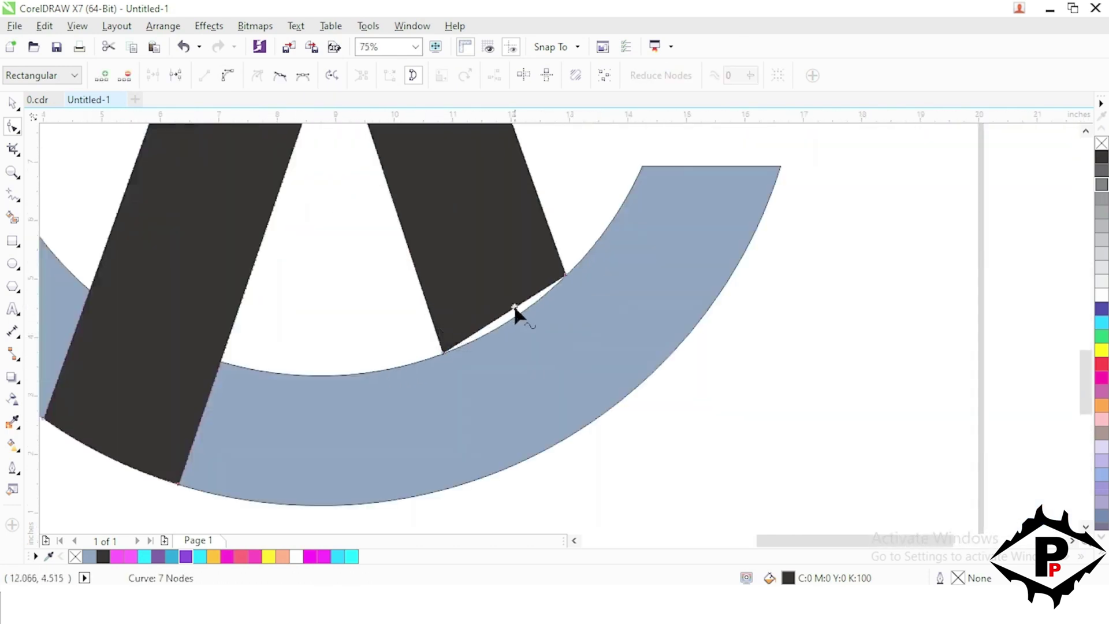
{"action": "left_click", "coordinate": [227, 75]}
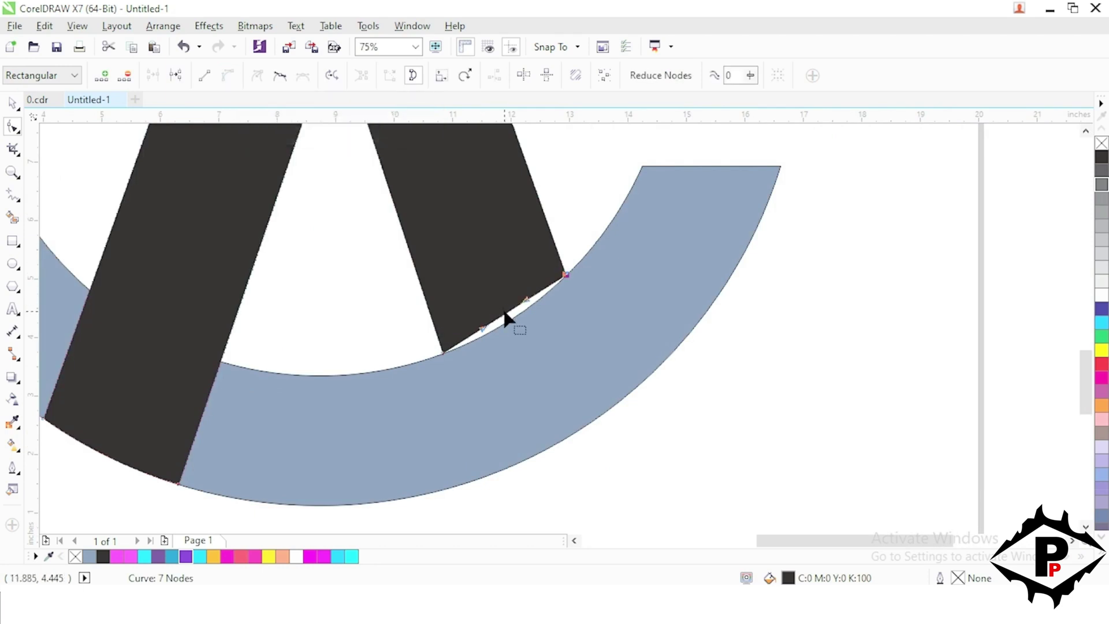
{"action": "scroll", "coordinate": [508, 316], "scroll_direction": "down", "scroll_amount": 5}
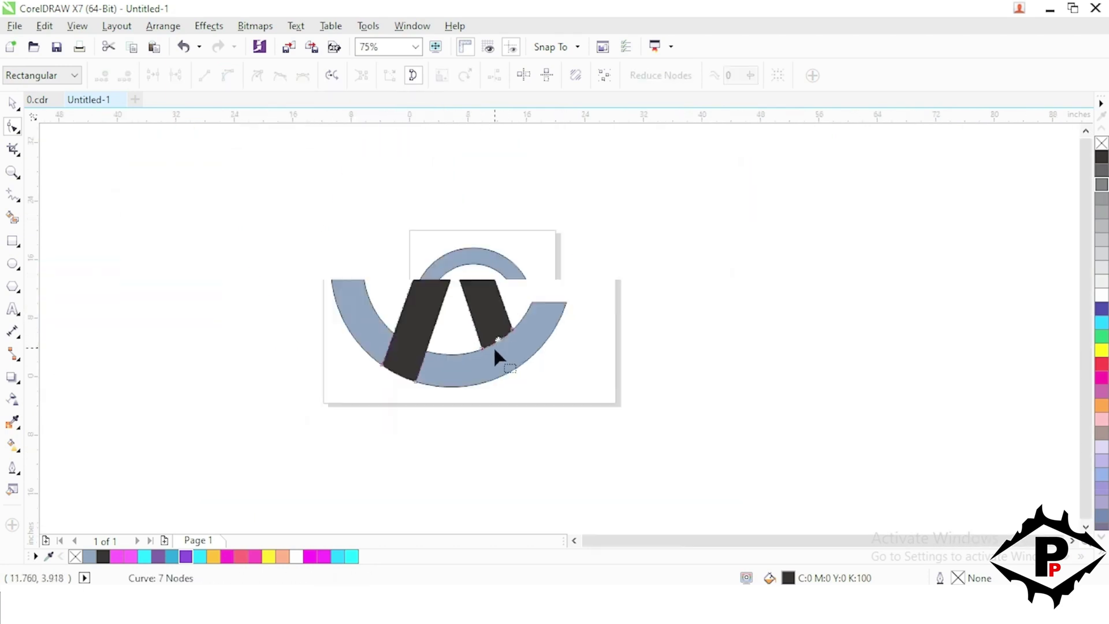
{"action": "scroll", "coordinate": [481, 327], "scroll_direction": "up", "scroll_amount": 1}
{"action": "scroll", "coordinate": [468, 273], "scroll_direction": "up", "scroll_amount": 1}
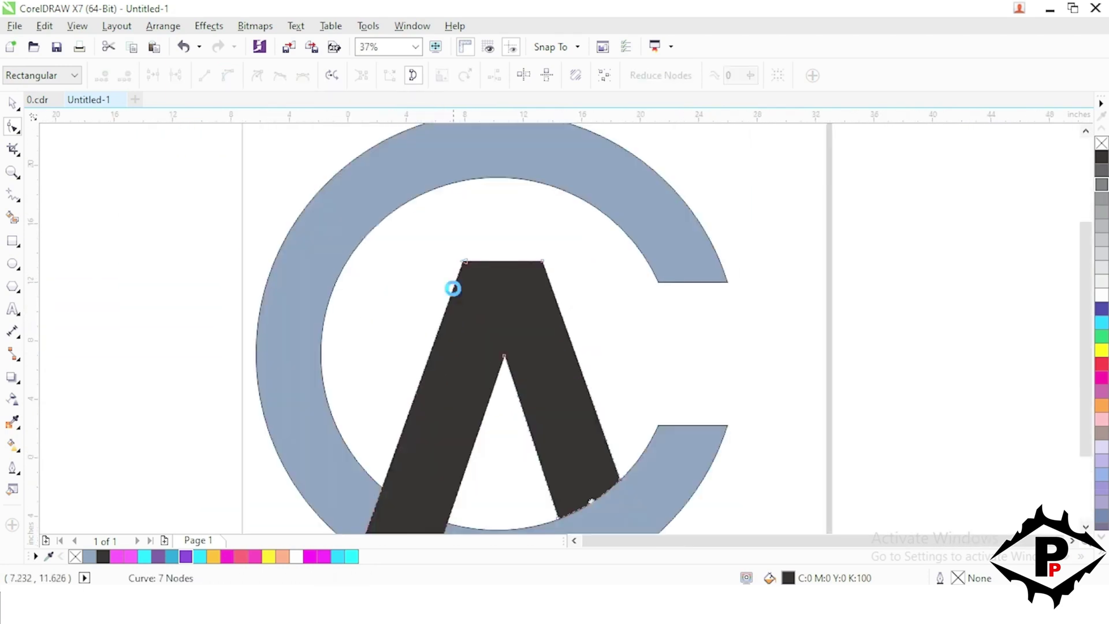
{"action": "scroll", "coordinate": [454, 287], "scroll_direction": "down", "scroll_amount": 1}
Move the inverted V horizontally out of the C, to the open side of the ring, and deselect it
{"action": "left_click", "coordinate": [12, 104]}
{"action": "key", "text": "Escape"}
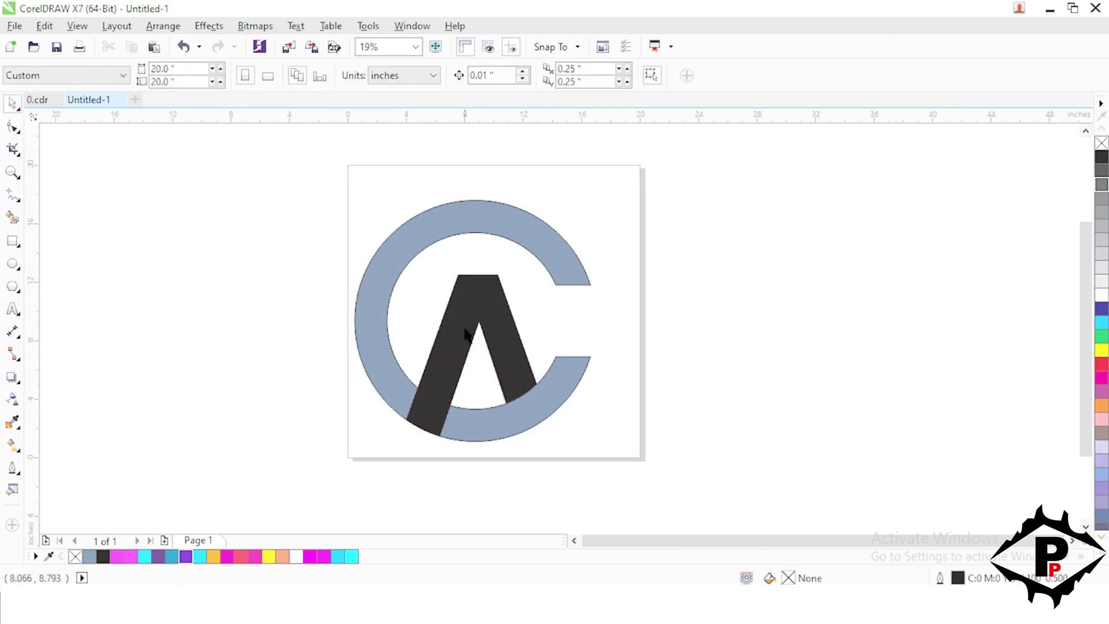
{"action": "left_click", "coordinate": [484, 314]}
{"action": "left_click_drag", "start_coordinate": [484, 314], "coordinate": [697, 314]}
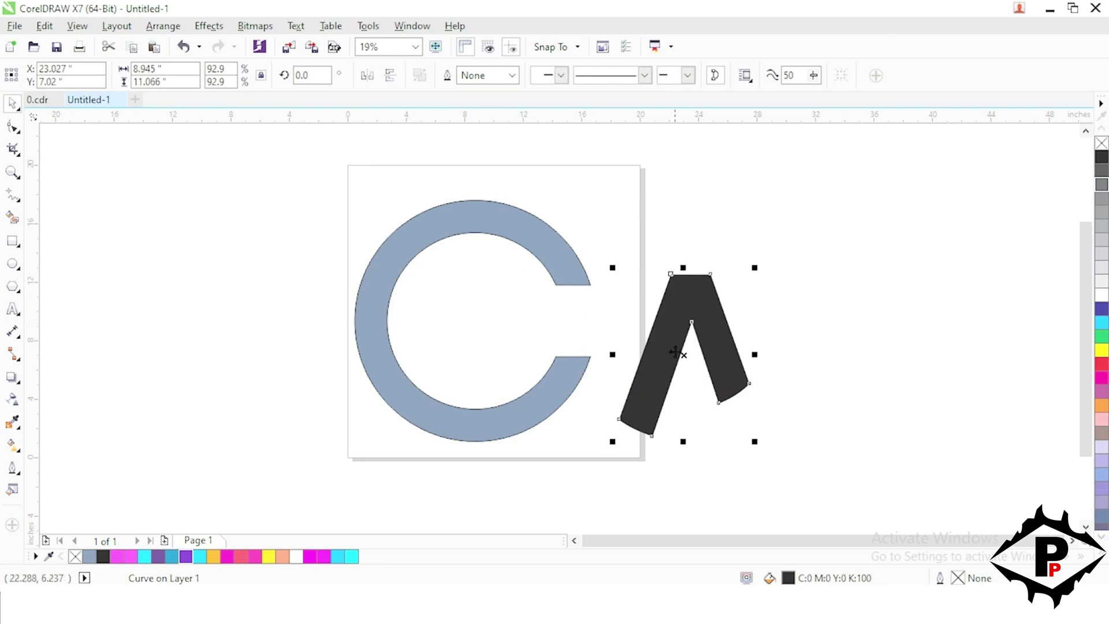
{"action": "left_click", "coordinate": [461, 482]}
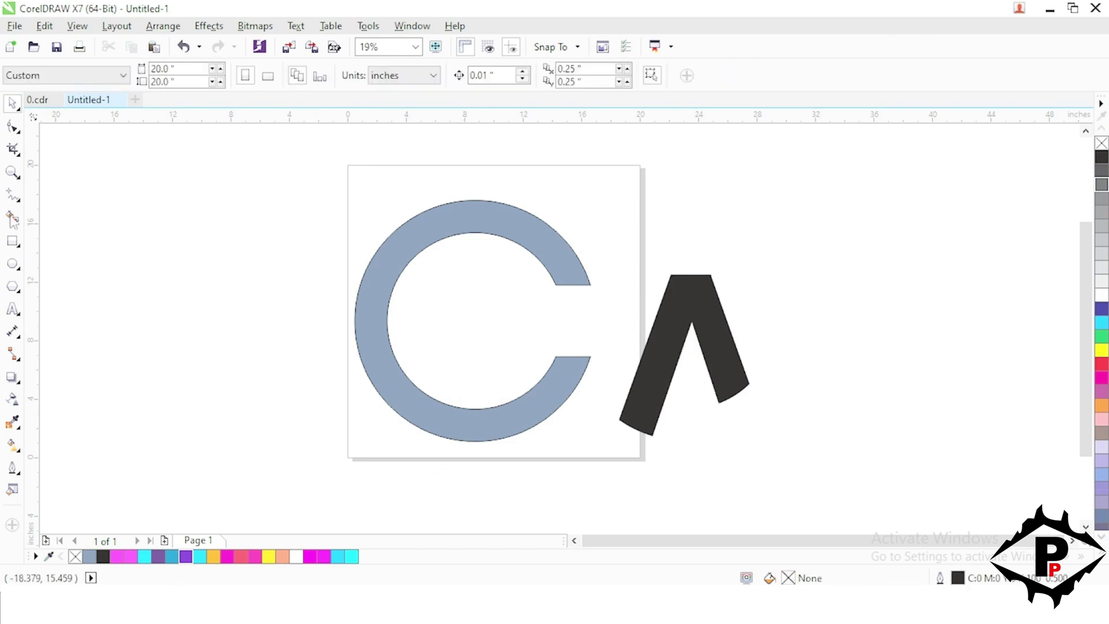
Draw a rising straight line about 8.1 by 5.1 inches across the C's left side, from outside the ring into its opening
{"action": "left_click", "coordinate": [12, 196]}
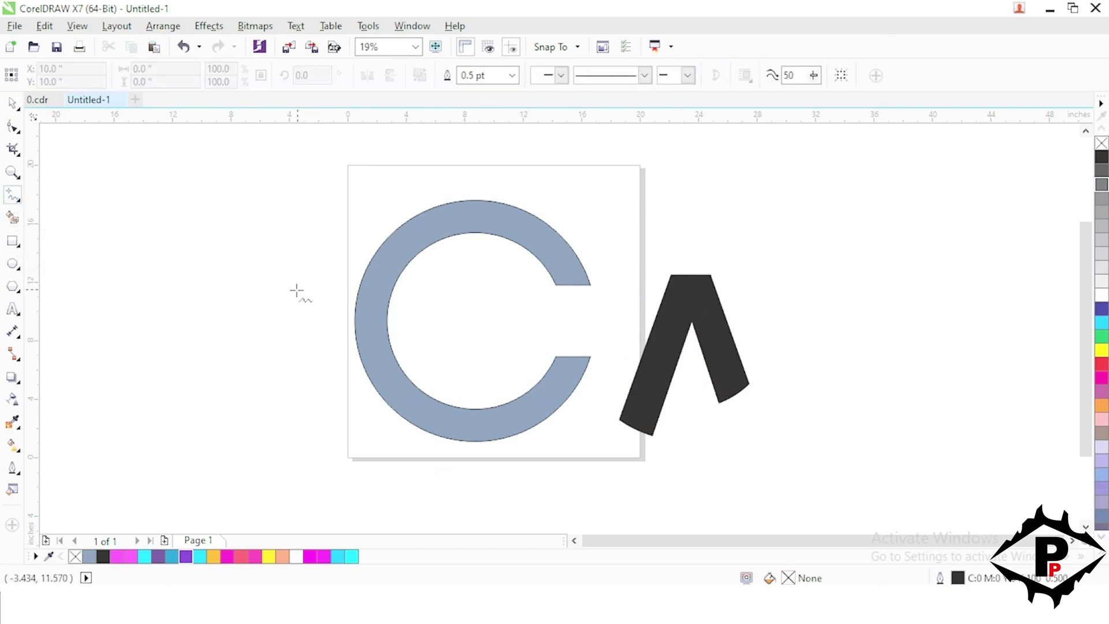
{"action": "left_click", "coordinate": [343, 331]}
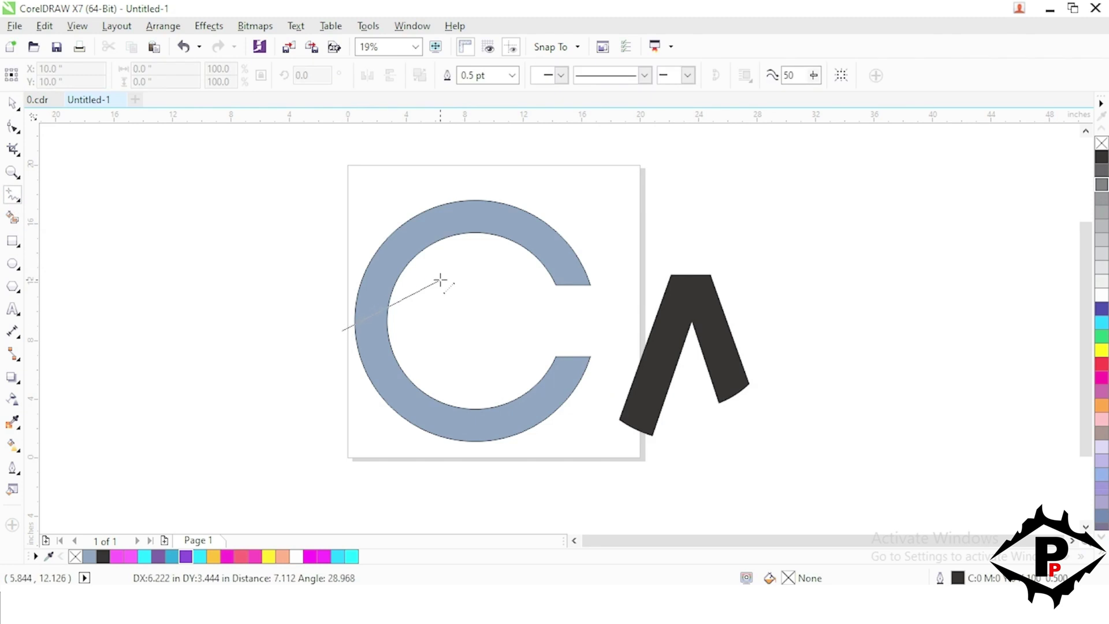
{"action": "left_click", "coordinate": [461, 257]}
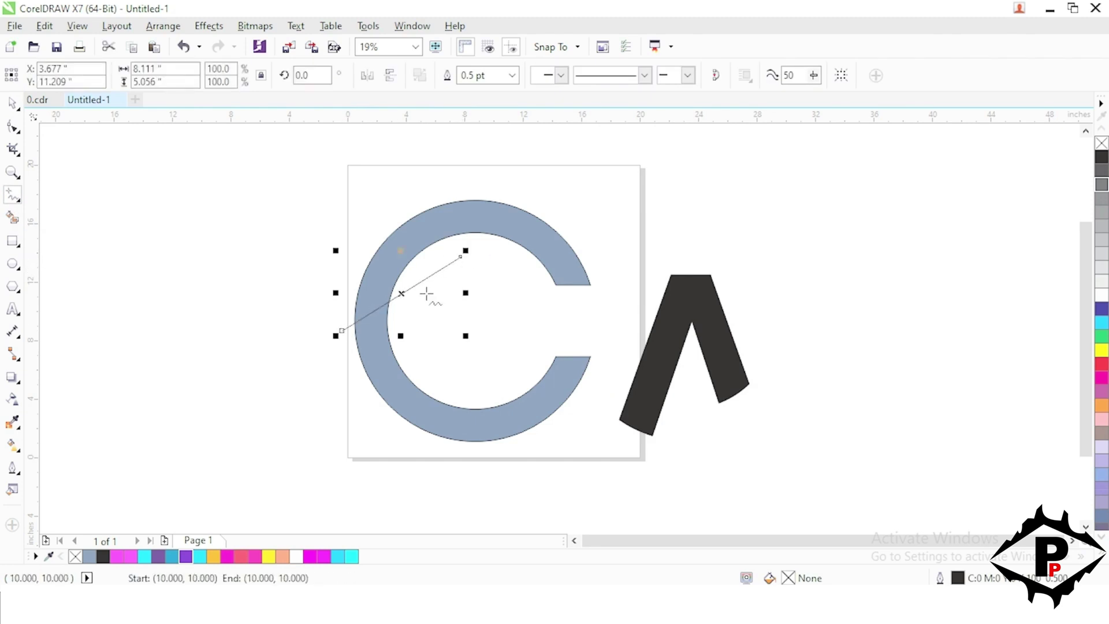
Convert the line across the C to a curve, bow it upward into an arc and raise its inner end node slightly
{"action": "left_click", "coordinate": [14, 127]}
{"action": "scroll", "coordinate": [369, 297], "scroll_direction": "up", "scroll_amount": 2}
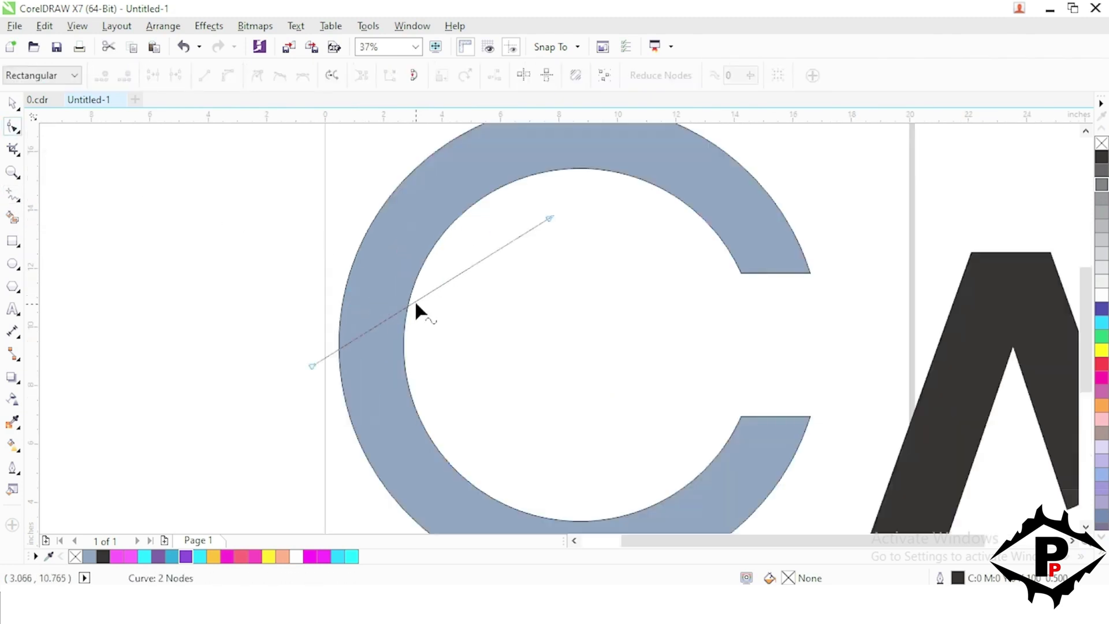
{"action": "left_click_drag", "start_coordinate": [417, 302], "coordinate": [411, 285]}
{"action": "key", "text": "ctrl+z"}
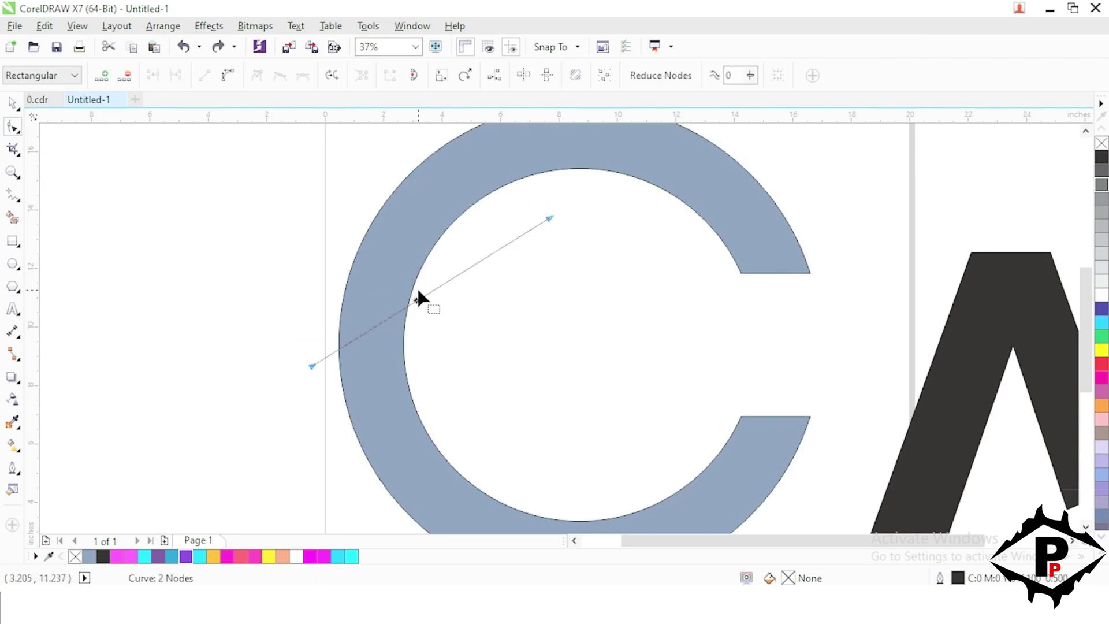
{"action": "left_click", "coordinate": [228, 76]}
{"action": "left_click_drag", "start_coordinate": [420, 300], "coordinate": [436, 252]}
{"action": "scroll", "coordinate": [470, 289], "scroll_direction": "down", "scroll_amount": 2}
{"action": "scroll", "coordinate": [437, 280], "scroll_direction": "up", "scroll_amount": 2}
{"action": "left_click_drag", "start_coordinate": [591, 219], "coordinate": [603, 199]}
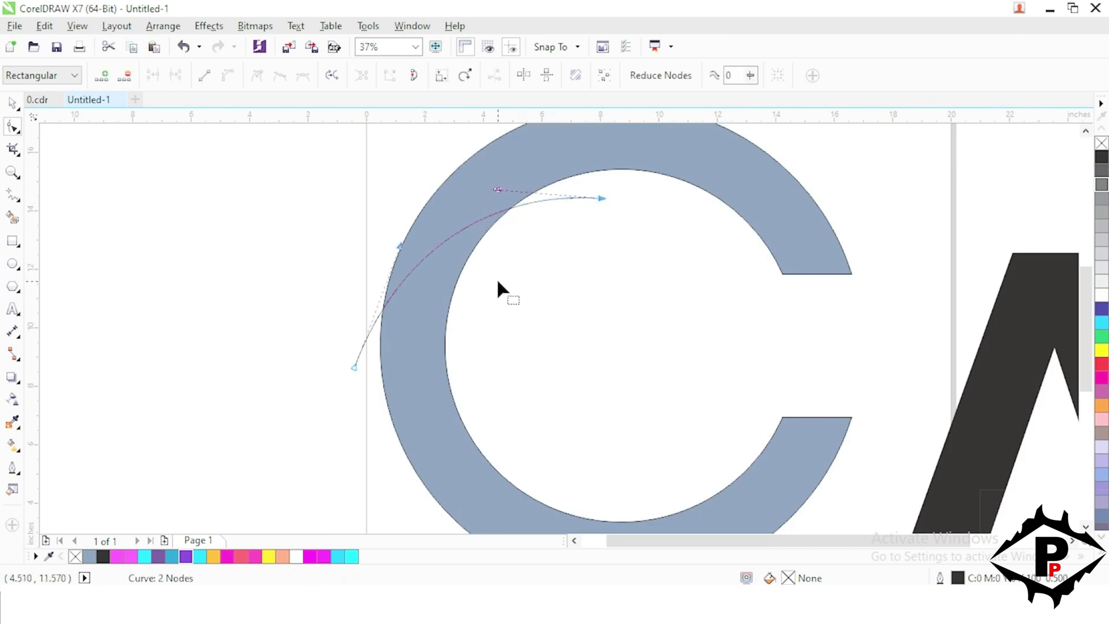
{"action": "scroll", "coordinate": [498, 281], "scroll_direction": "down", "scroll_amount": 2}
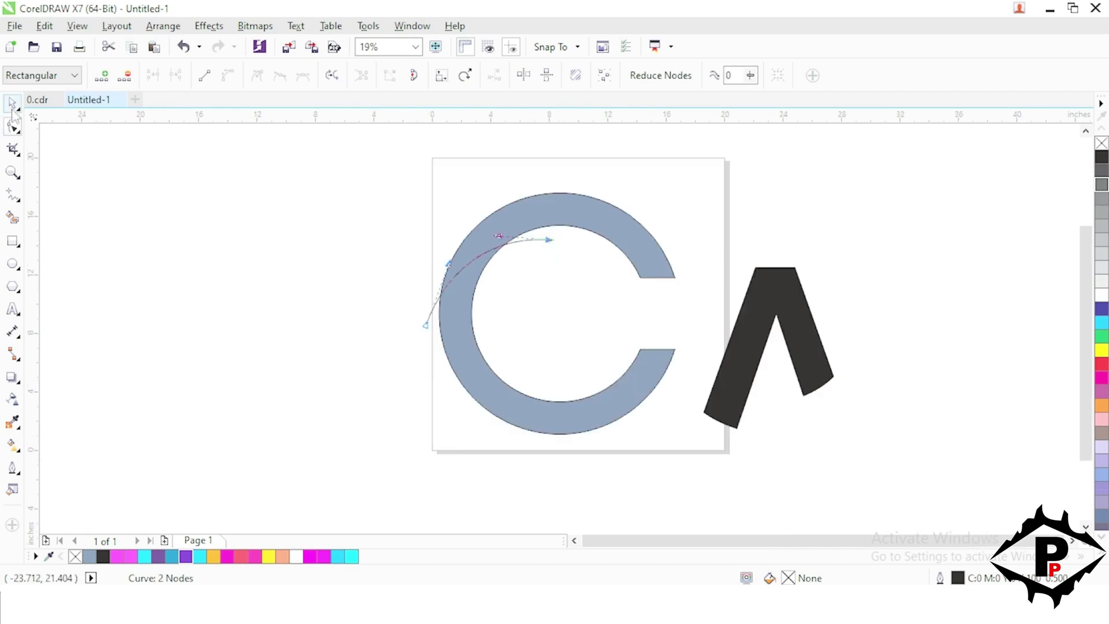
Create a separate shape from the C's upper part with Smart Fill, bounded by the arc, and colour it magenta
{"action": "left_click", "coordinate": [12, 218]}
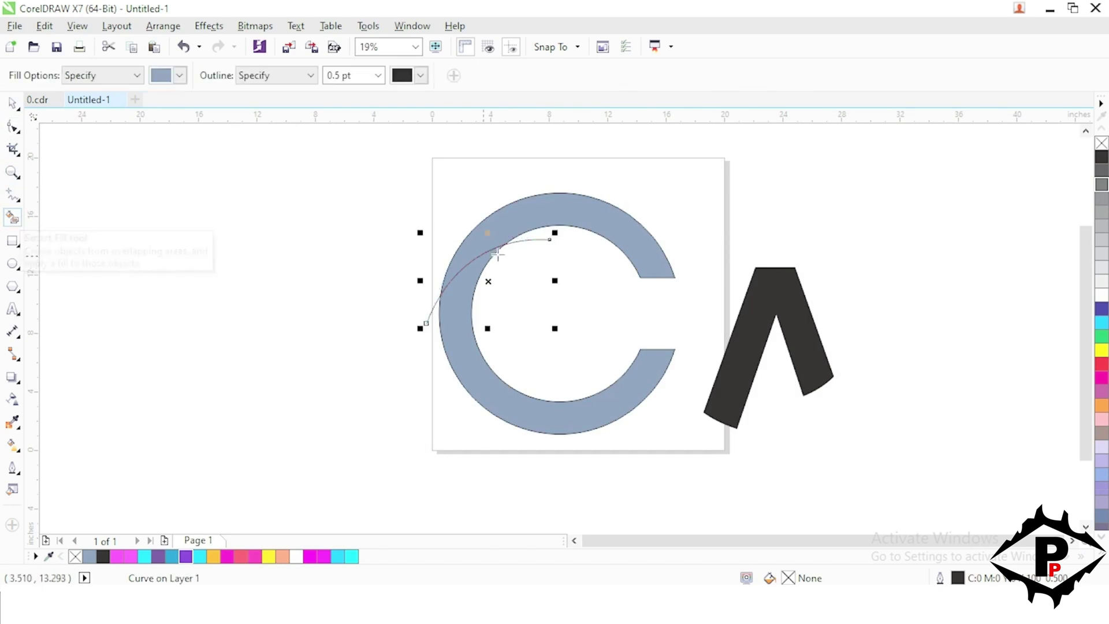
{"action": "left_click", "coordinate": [538, 209]}
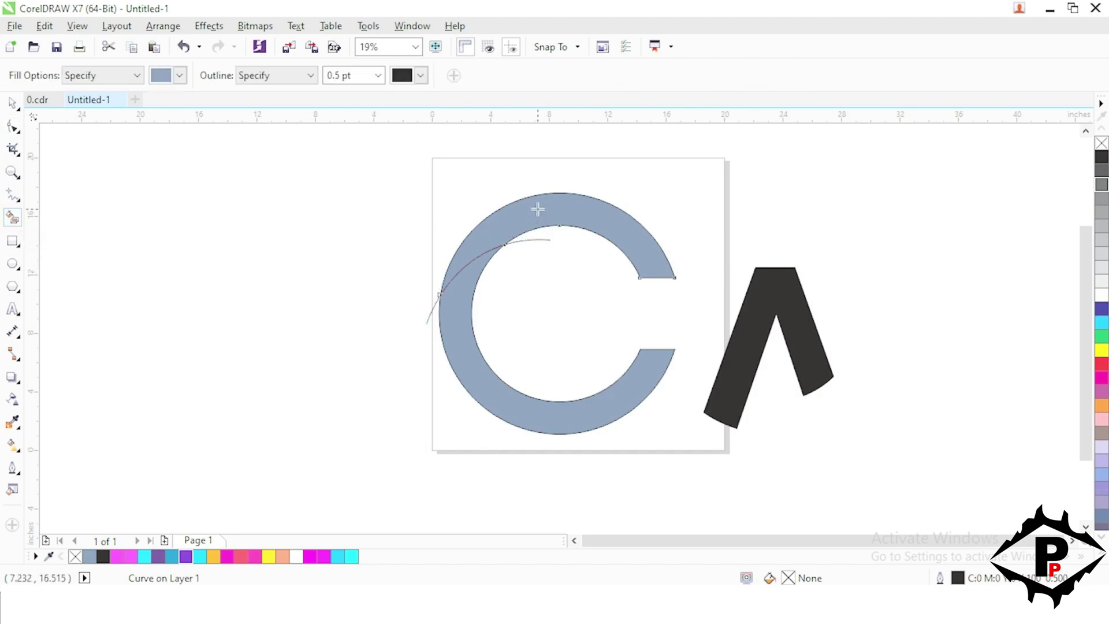
{"action": "left_click", "coordinate": [13, 103]}
{"action": "left_click", "coordinate": [228, 558]}
Delete the arc used to divide the C
{"action": "left_click", "coordinate": [429, 312]}
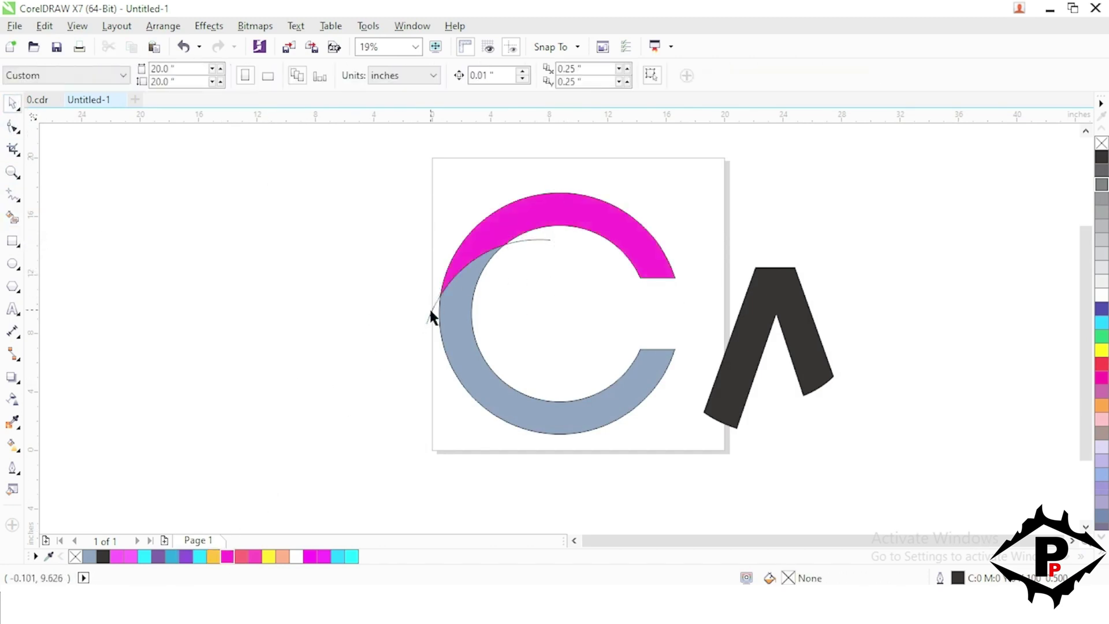
{"action": "left_click", "coordinate": [427, 316]}
{"action": "key", "text": "Delete"}
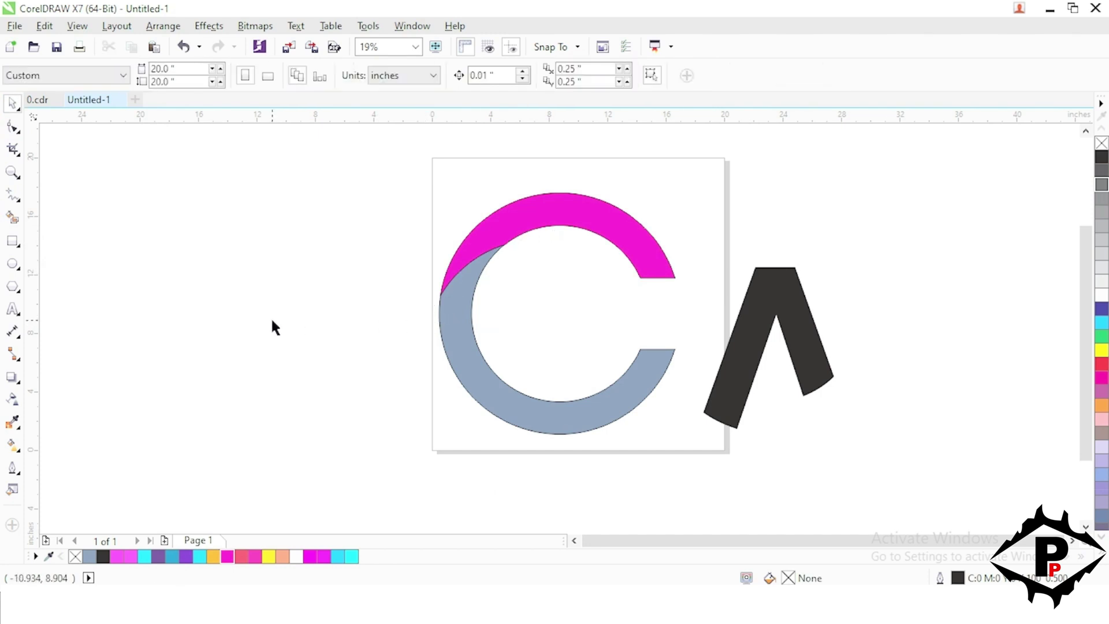
Align the inverted V with the C on a common vertical centre axis, then deselect both
{"action": "left_click", "coordinate": [804, 358]}
{"action": "left_click", "coordinate": [636, 364], "text": "shift"}
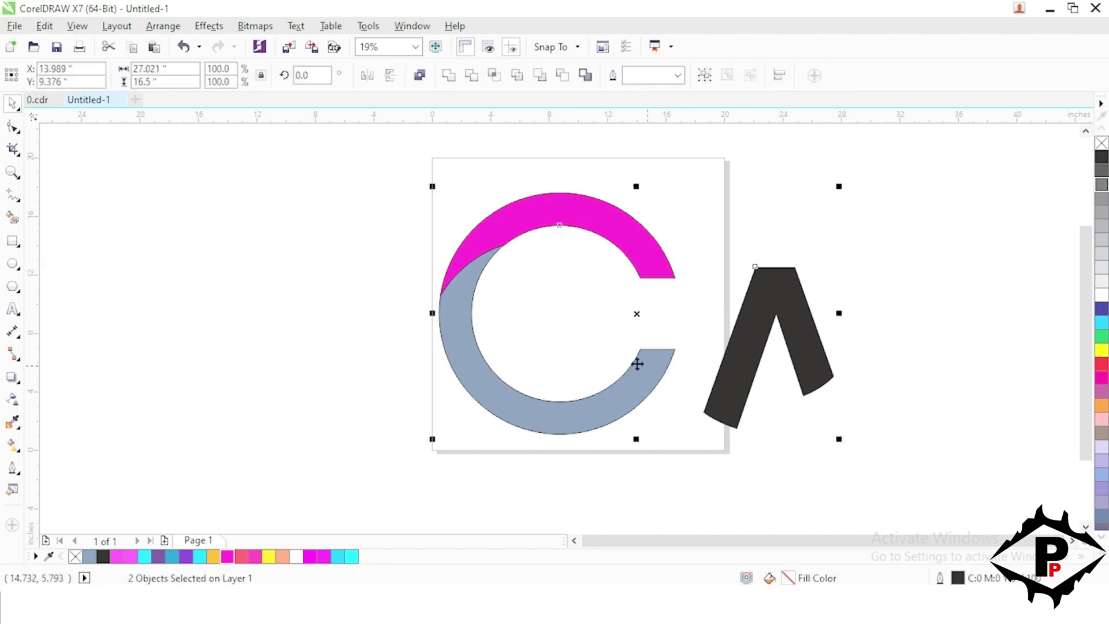
{"action": "key", "text": "c"}
{"action": "left_click", "coordinate": [731, 417]}
Nudge the two bottom nodes of the inverted V's left leg outward so they meet the C's outer edge
{"action": "scroll", "coordinate": [506, 426], "scroll_direction": "up", "scroll_amount": 5}
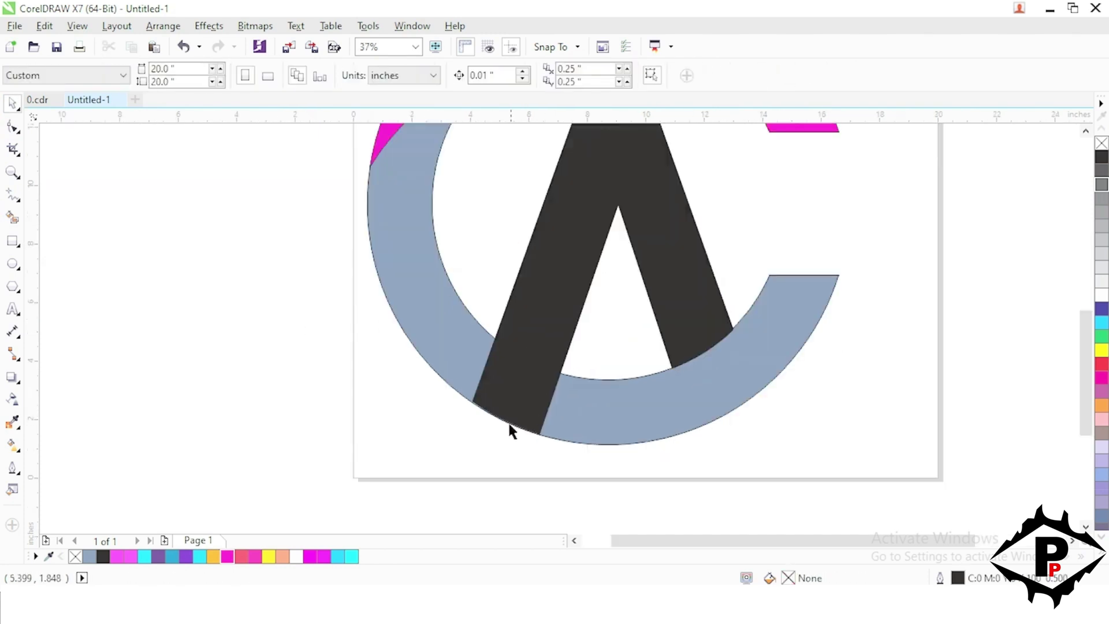
{"action": "scroll", "coordinate": [500, 427], "scroll_direction": "down", "scroll_amount": 3}
{"action": "scroll", "coordinate": [510, 379], "scroll_direction": "up", "scroll_amount": 2}
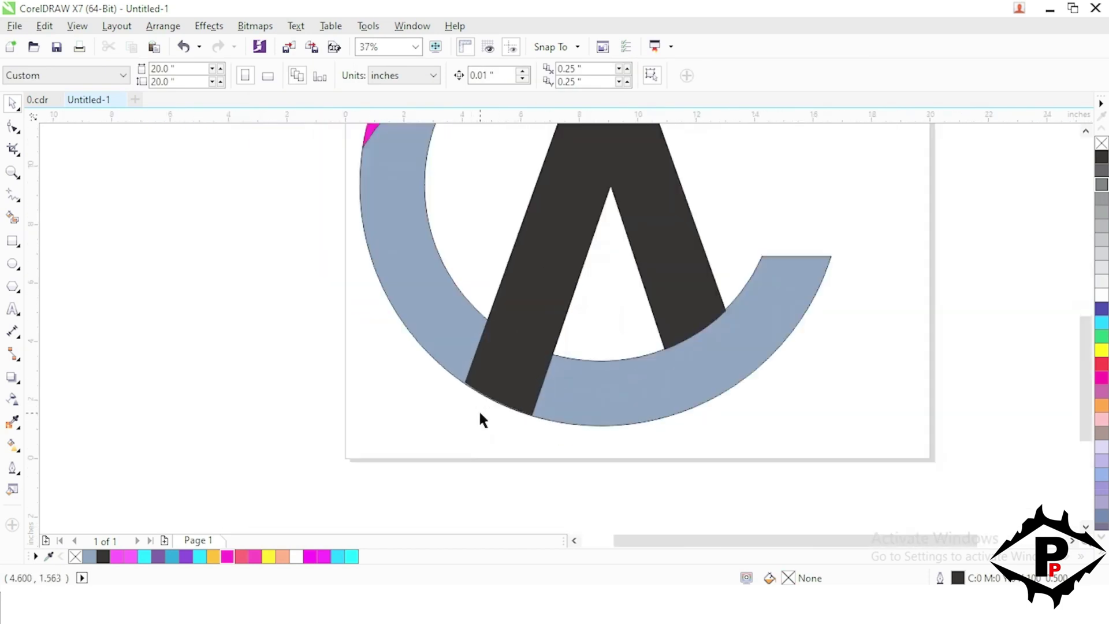
{"action": "left_click", "coordinate": [12, 127]}
{"action": "scroll", "coordinate": [450, 355], "scroll_direction": "up", "scroll_amount": 3}
{"action": "left_click", "coordinate": [450, 347]}
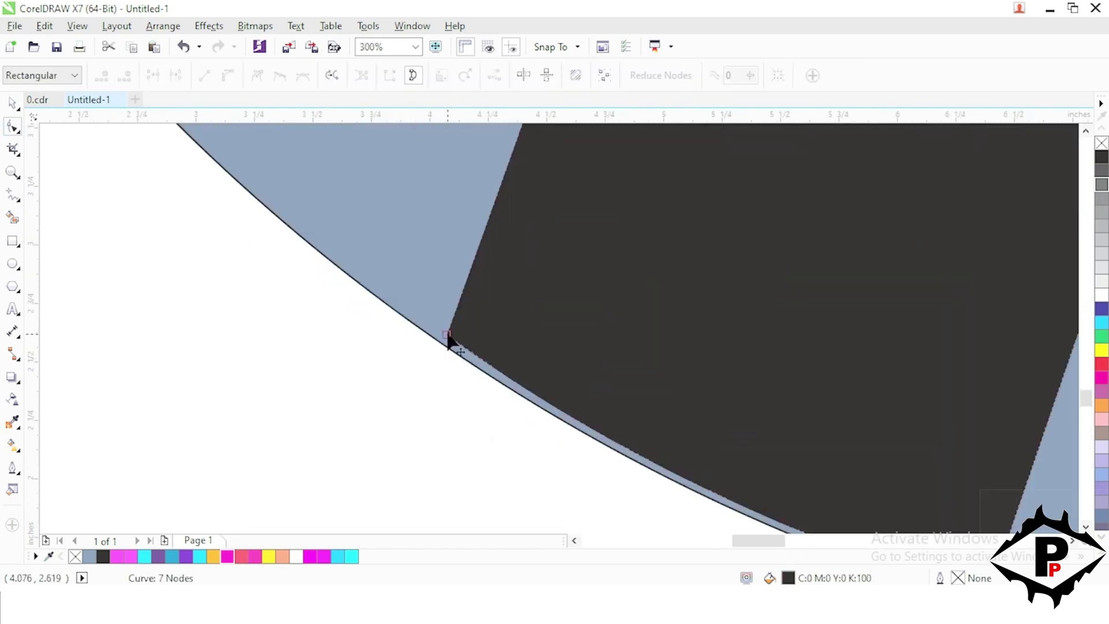
{"action": "left_click_drag", "start_coordinate": [448, 334], "coordinate": [441, 342]}
{"action": "scroll", "coordinate": [441, 342], "scroll_direction": "down", "scroll_amount": 2}
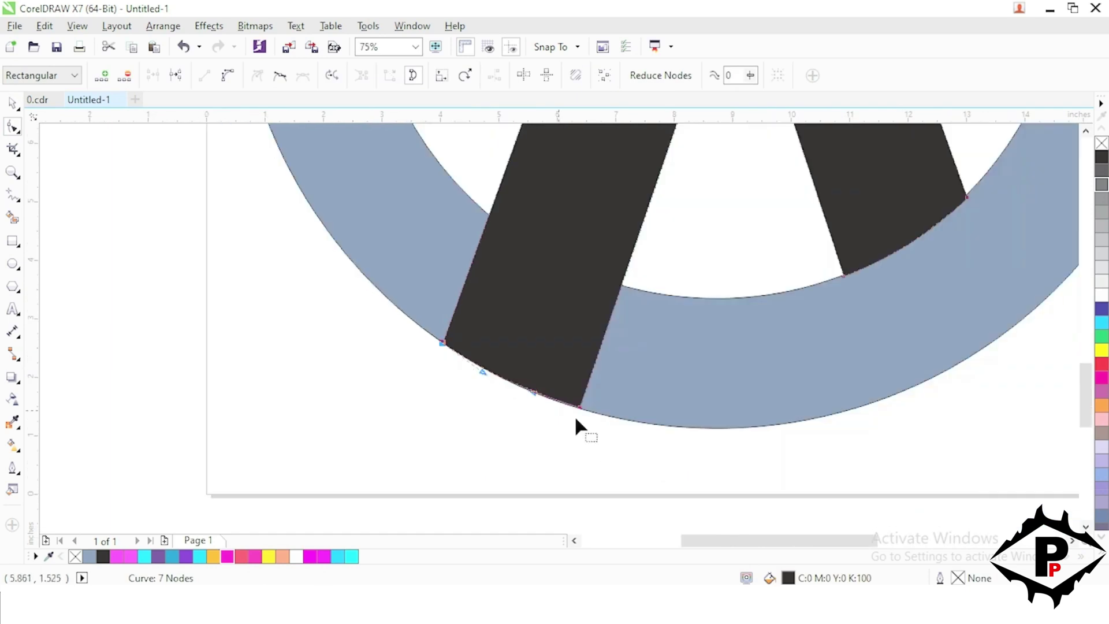
{"action": "scroll", "coordinate": [574, 415], "scroll_direction": "up", "scroll_amount": 2}
{"action": "scroll", "coordinate": [496, 364], "scroll_direction": "down", "scroll_amount": 2}
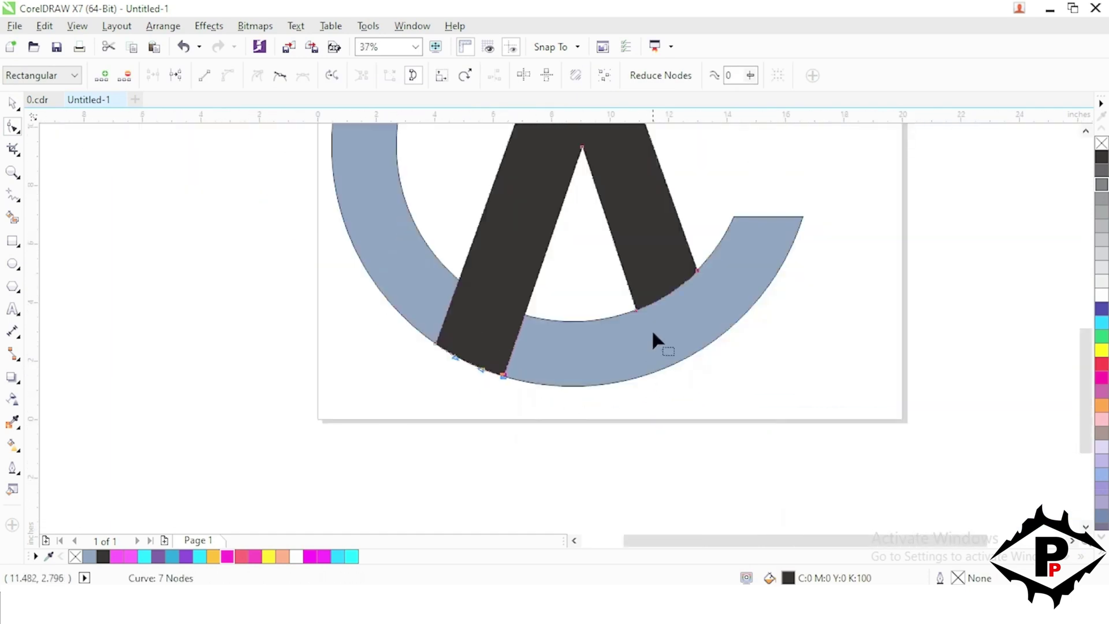
Nudge the two bottom nodes of the inverted V's right leg so they meet the C's inner edge, then deselect the shape
{"action": "scroll", "coordinate": [651, 328], "scroll_direction": "up", "scroll_amount": 2}
{"action": "scroll", "coordinate": [642, 315], "scroll_direction": "down", "scroll_amount": 2}
{"action": "scroll", "coordinate": [616, 306], "scroll_direction": "up", "scroll_amount": 2}
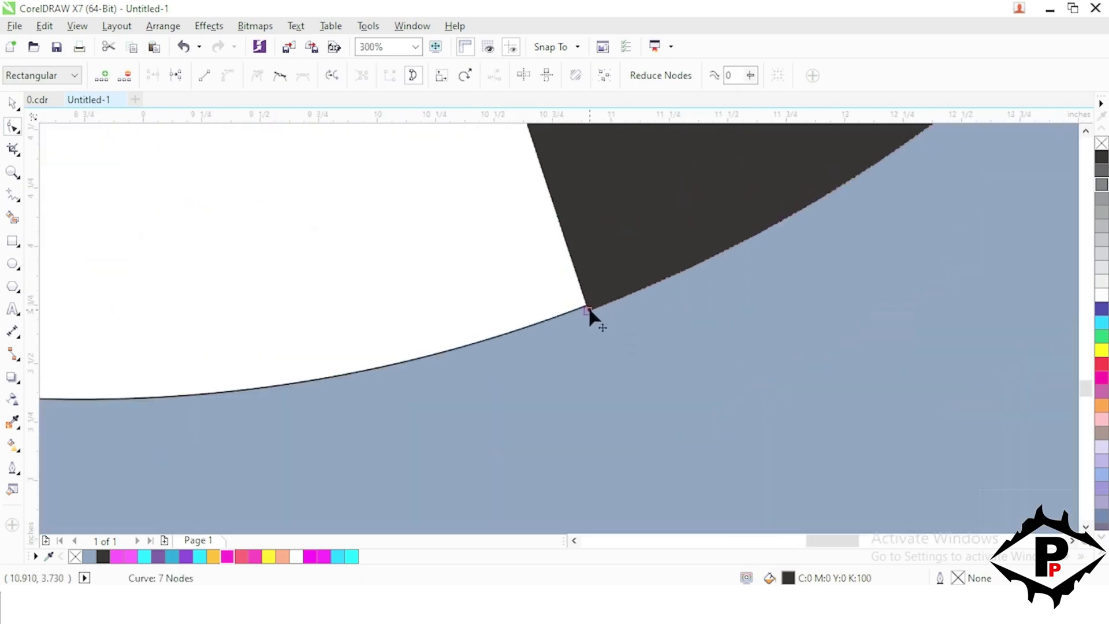
{"action": "left_click_drag", "start_coordinate": [587, 310], "coordinate": [585, 306]}
{"action": "scroll", "coordinate": [599, 351], "scroll_direction": "down", "scroll_amount": 2}
{"action": "scroll", "coordinate": [658, 300], "scroll_direction": "up", "scroll_amount": 1}
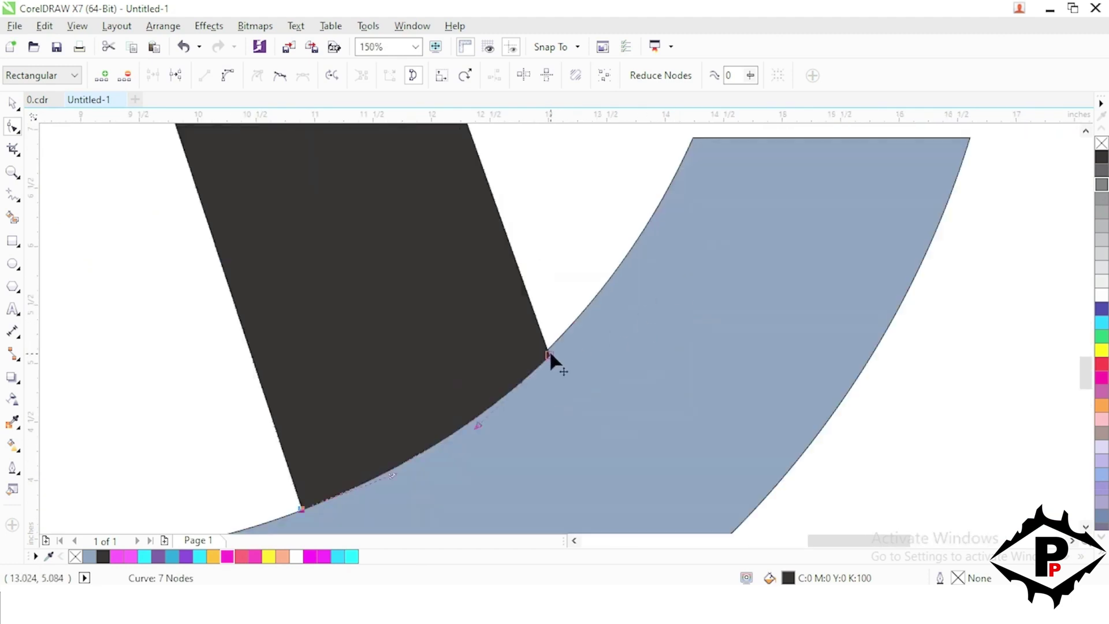
{"action": "left_click_drag", "start_coordinate": [549, 354], "coordinate": [549, 348]}
{"action": "scroll", "coordinate": [563, 355], "scroll_direction": "down", "scroll_amount": 2}
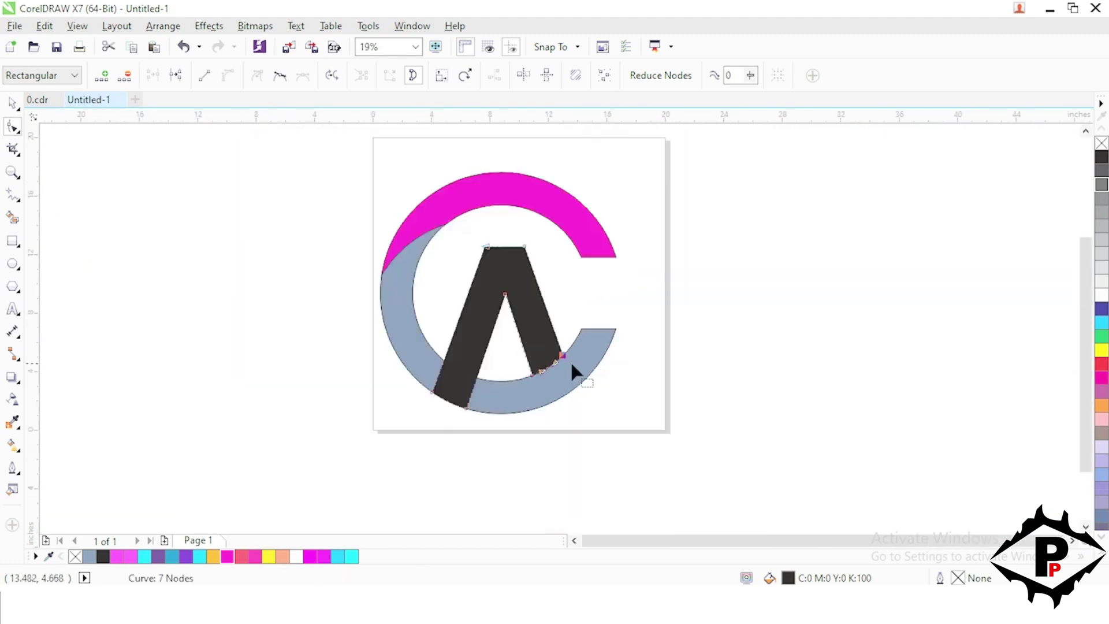
{"action": "left_click", "coordinate": [10, 105]}
{"action": "left_click", "coordinate": [218, 292]}
{"action": "left_click_drag", "start_coordinate": [305, 334], "coordinate": [348, 350]}
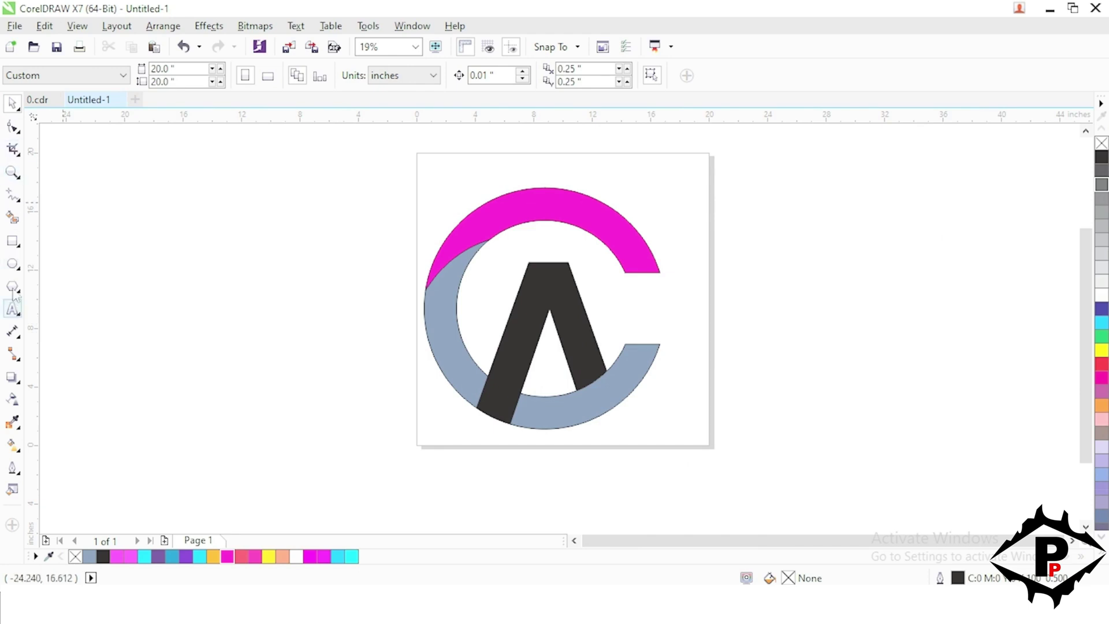
Draw a slightly descending straight line about 4.2 inches long across the inverted V's right leg, just below the inner apex
{"action": "left_click", "coordinate": [13, 197]}
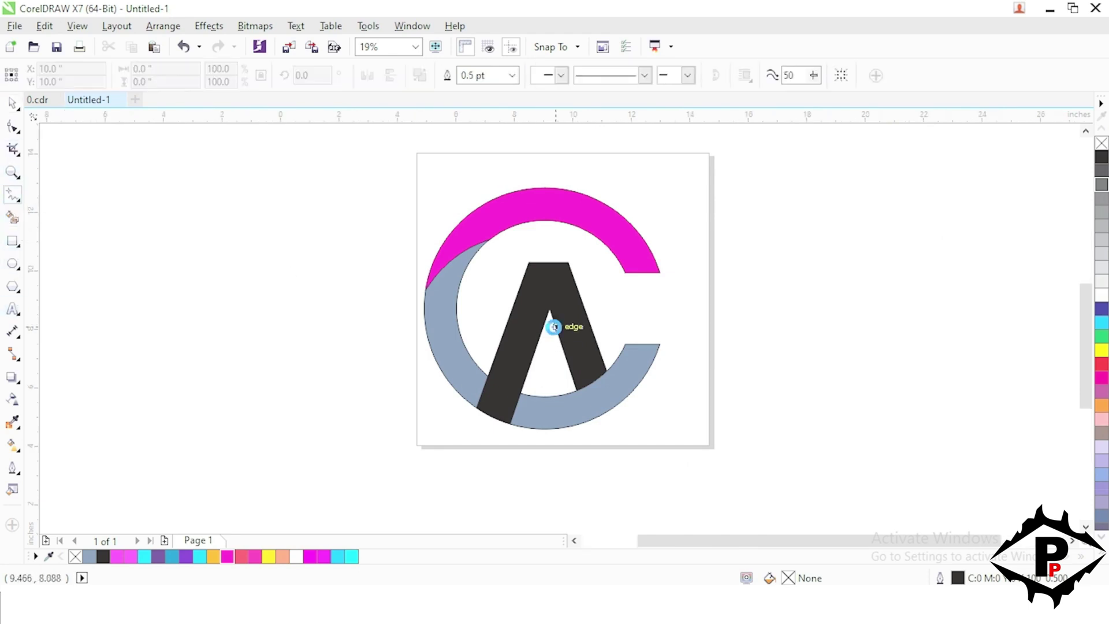
{"action": "scroll", "coordinate": [555, 318], "scroll_direction": "up", "scroll_amount": 2}
{"action": "left_click", "coordinate": [544, 324]}
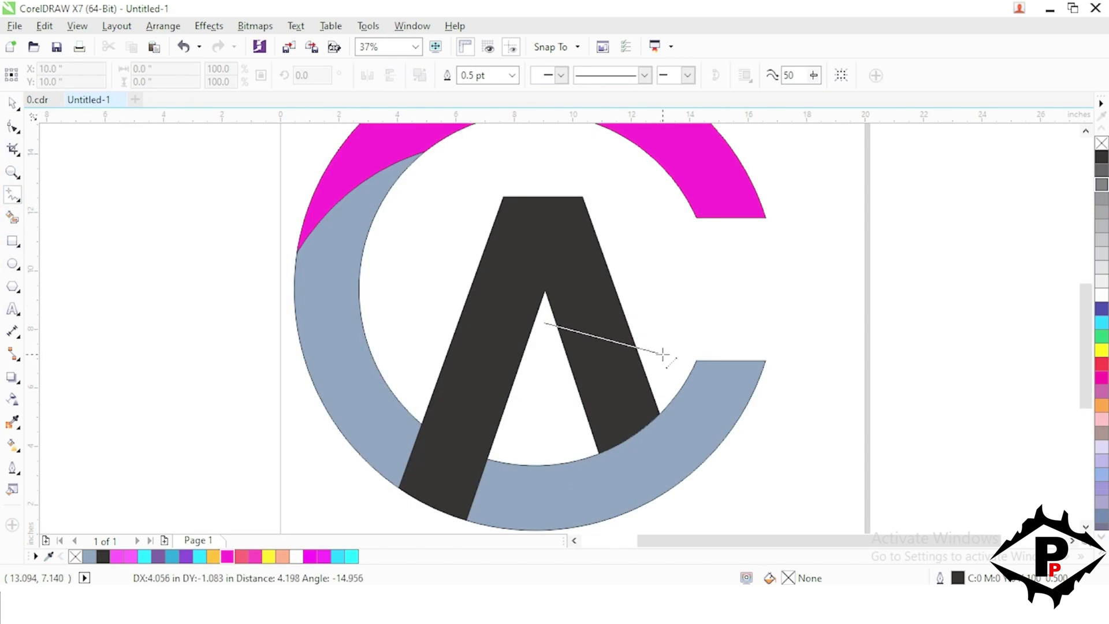
{"action": "left_click", "coordinate": [663, 354]}
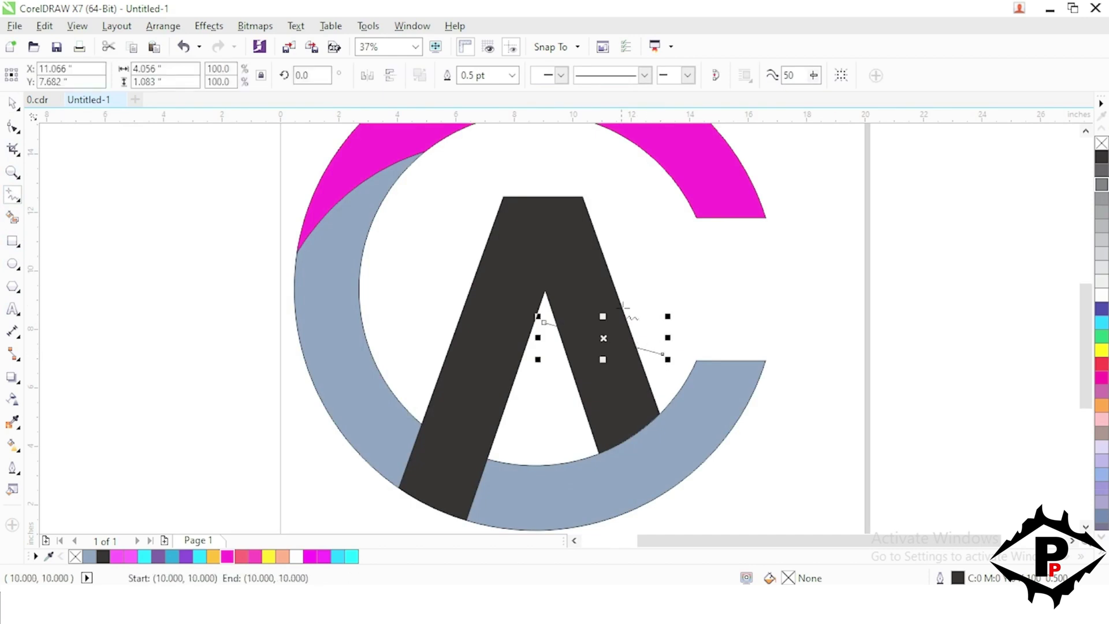
Convert the straight line across the inverted V's right leg to a curve and bow it upward
{"action": "left_click", "coordinate": [12, 127]}
{"action": "left_click", "coordinate": [595, 337]}
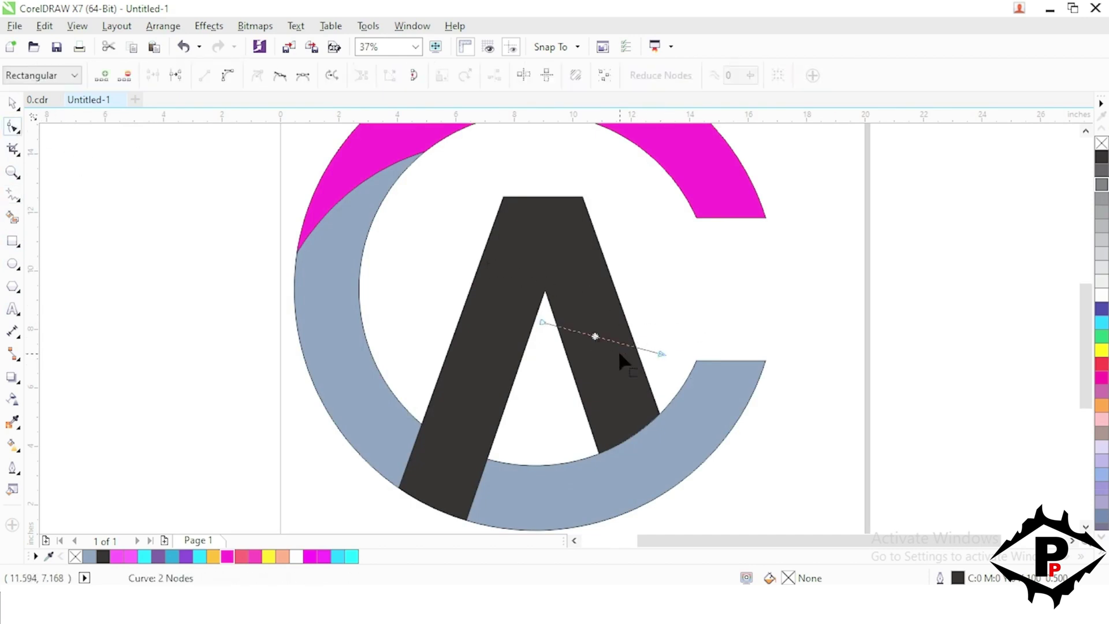
{"action": "left_click", "coordinate": [228, 75]}
{"action": "scroll", "coordinate": [549, 315], "scroll_direction": "up", "scroll_amount": 4}
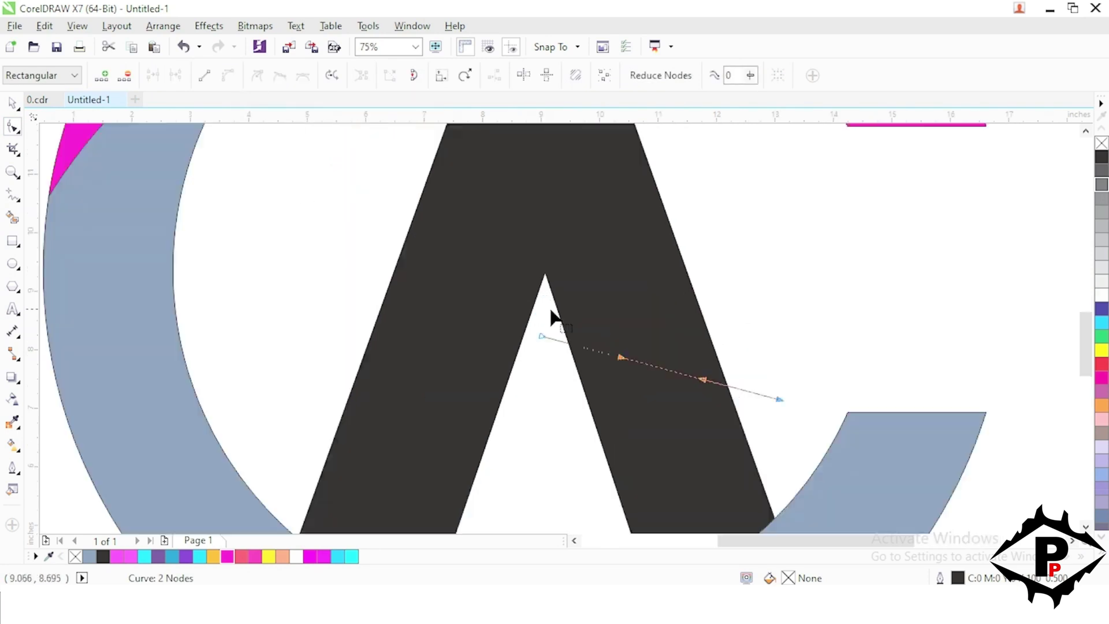
{"action": "left_click_drag", "start_coordinate": [718, 413], "coordinate": [722, 363]}
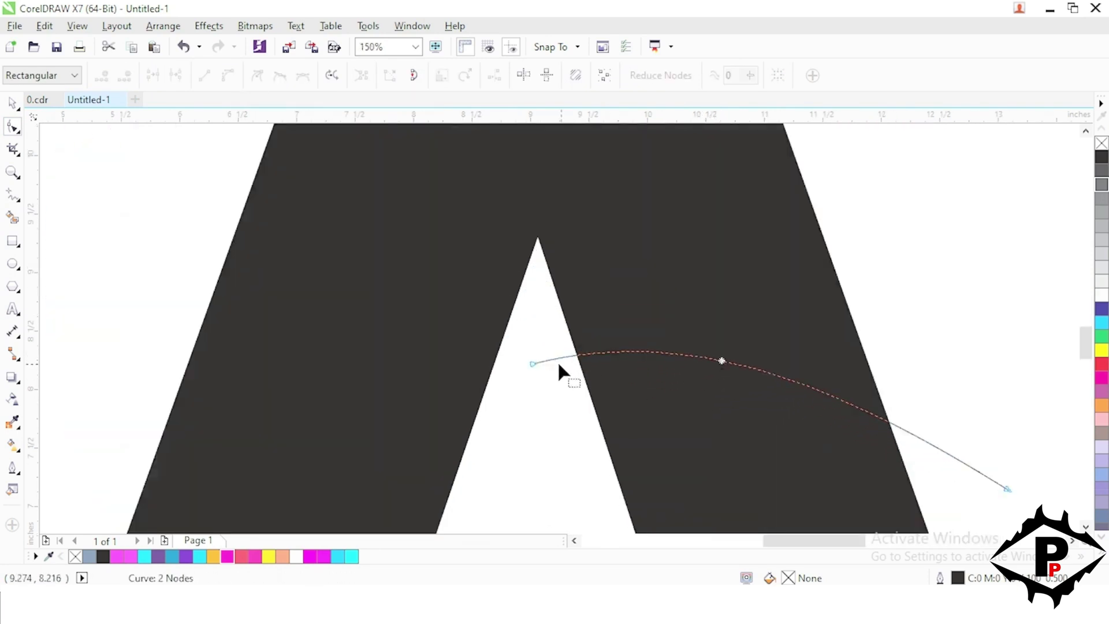
Raise the curve's inner end node towards the inverted V's inner apex and adjust its arc across the right leg
{"action": "left_click_drag", "start_coordinate": [534, 363], "coordinate": [531, 306]}
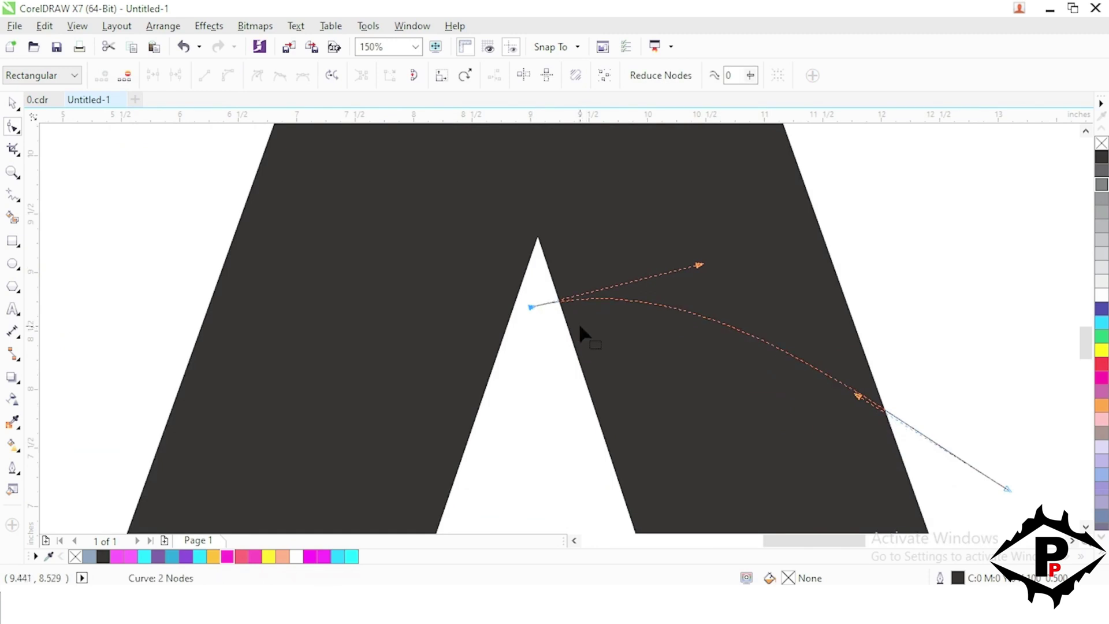
{"action": "scroll", "coordinate": [578, 324], "scroll_direction": "down", "scroll_amount": 2}
{"action": "left_click_drag", "start_coordinate": [720, 362], "coordinate": [729, 346]}
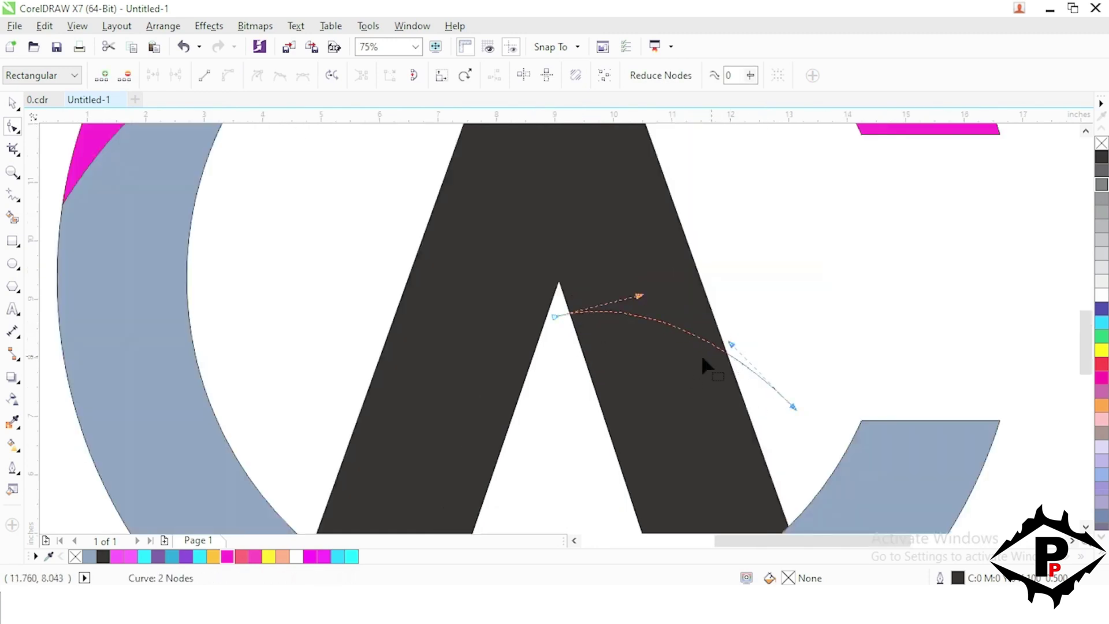
{"action": "scroll", "coordinate": [614, 345], "scroll_direction": "down", "scroll_amount": 2}
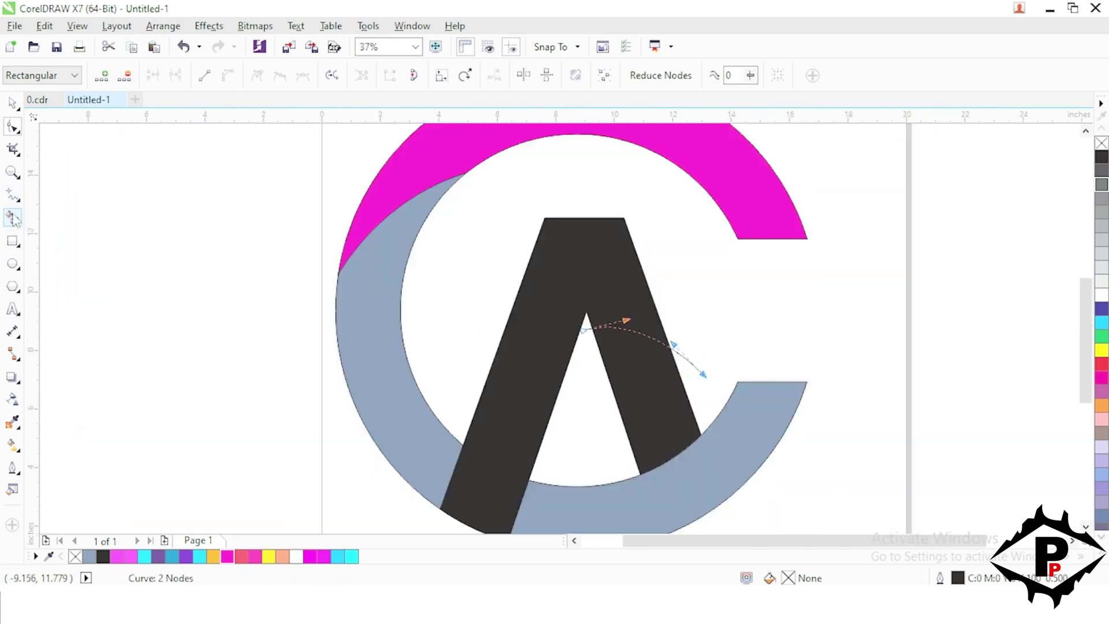
{"action": "left_click", "coordinate": [12, 219]}
{"action": "left_click", "coordinate": [645, 389]}
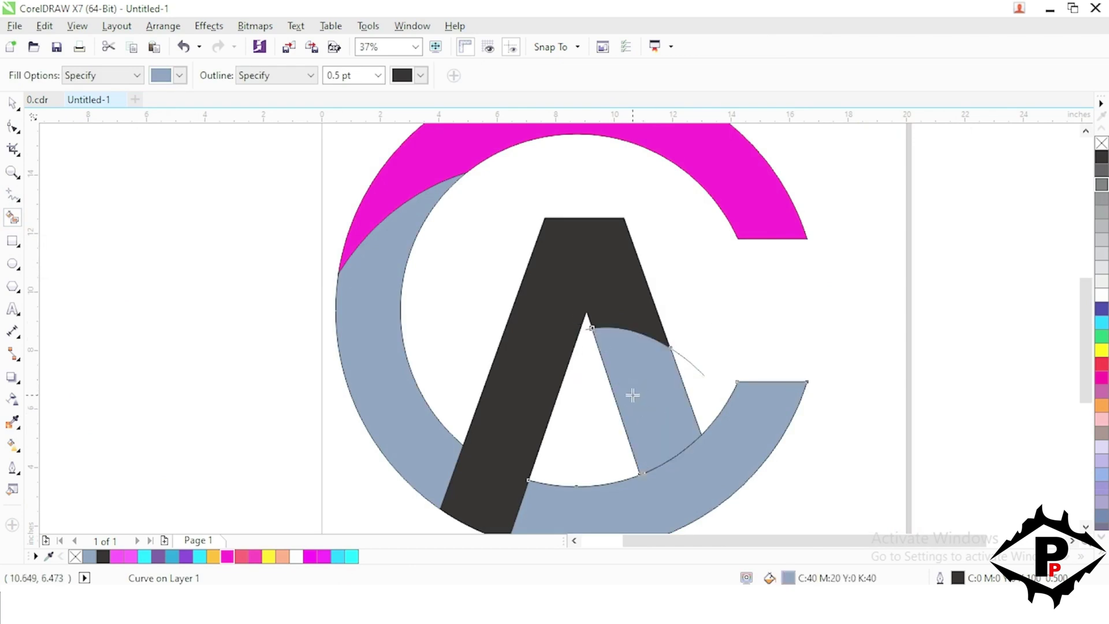
{"action": "key", "text": "ctrl+z"}
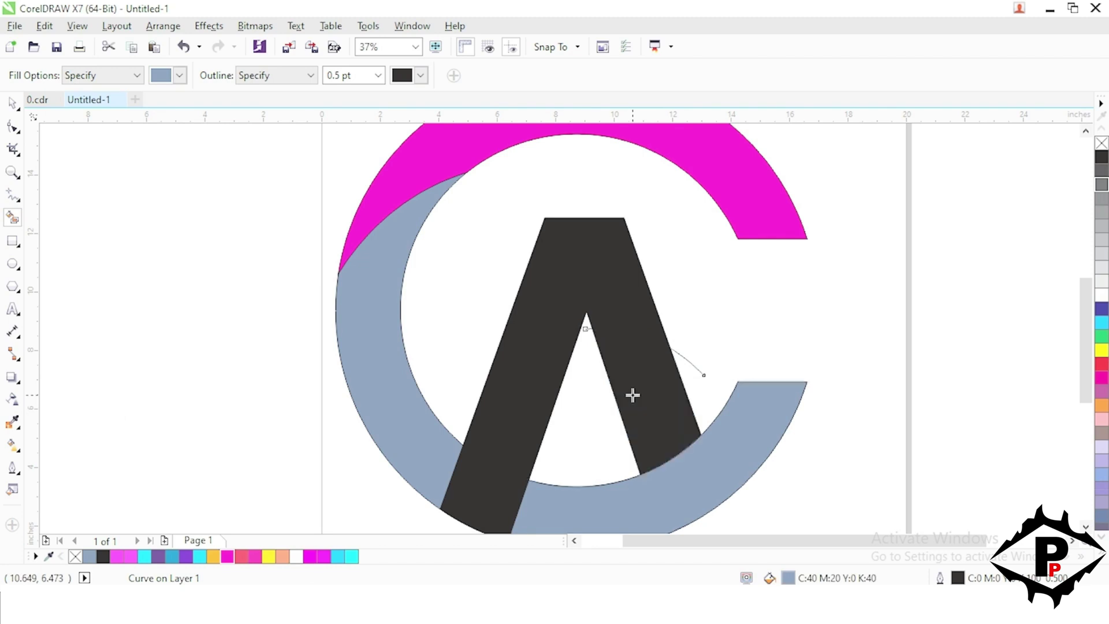
Set the nudge distance to 1.0 inch and nudge the inverted V and its dividing curve up once, then deselect them
{"action": "left_click", "coordinate": [12, 103]}
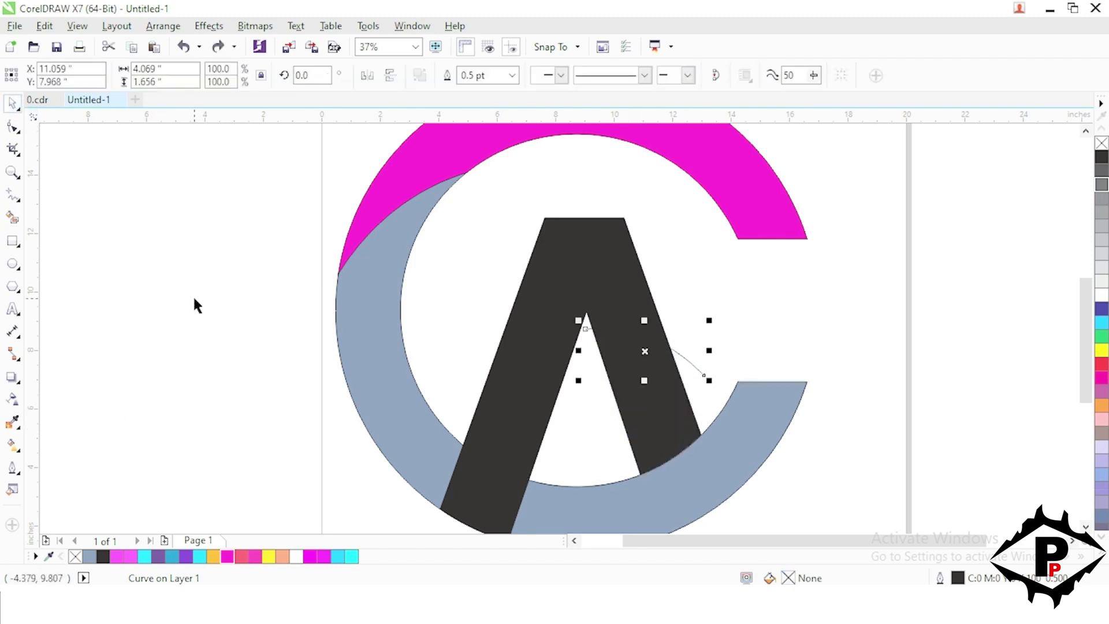
{"action": "left_click", "coordinate": [688, 355]}
{"action": "left_click", "coordinate": [689, 359]}
{"action": "left_click", "coordinate": [665, 416], "text": "shift"}
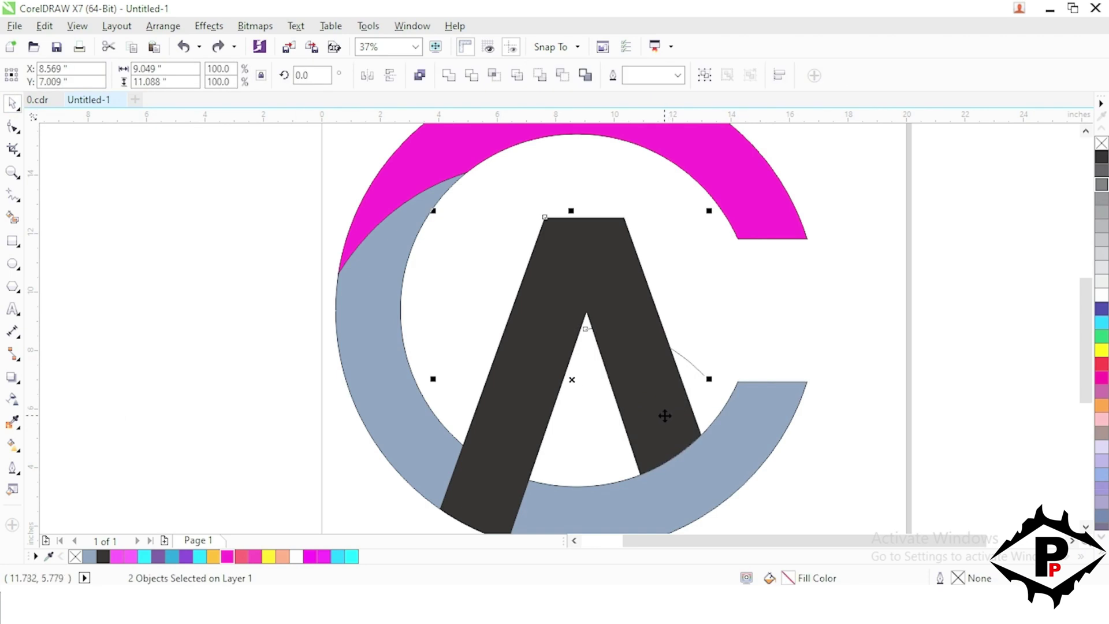
{"action": "left_click", "coordinate": [787, 312]}
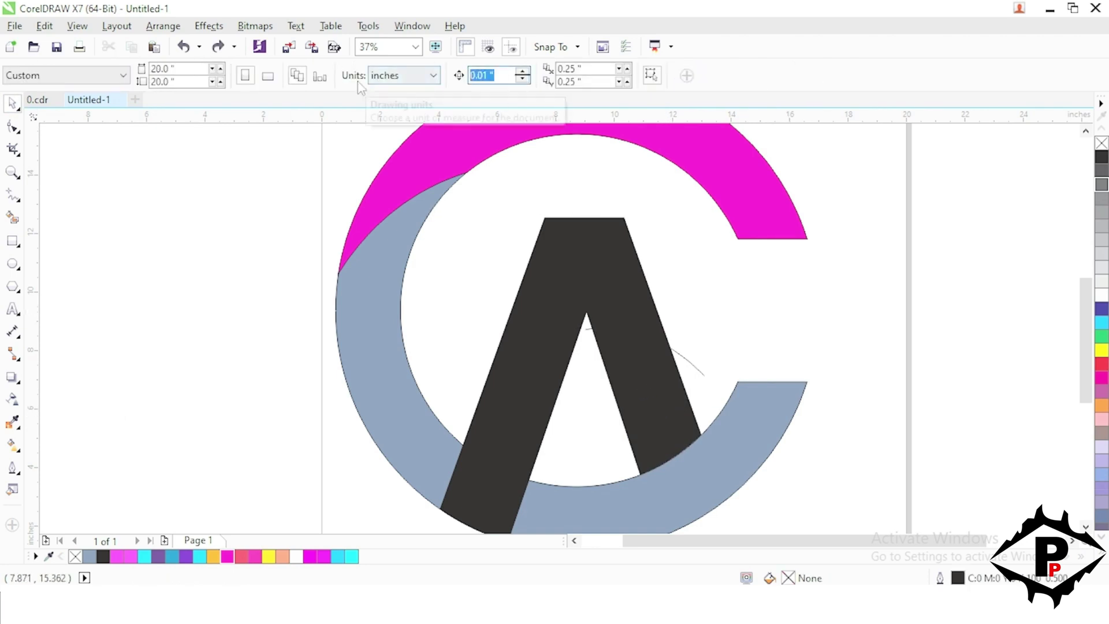
{"action": "left_click", "coordinate": [695, 363]}
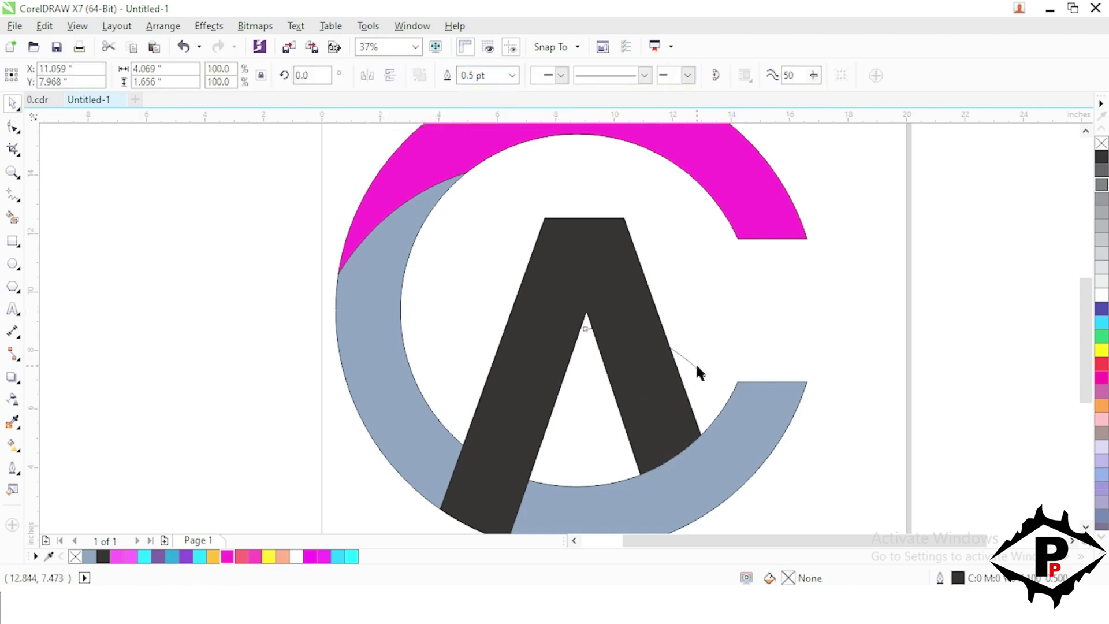
{"action": "left_click", "coordinate": [670, 388], "text": "shift"}
{"action": "key", "text": "Up"}
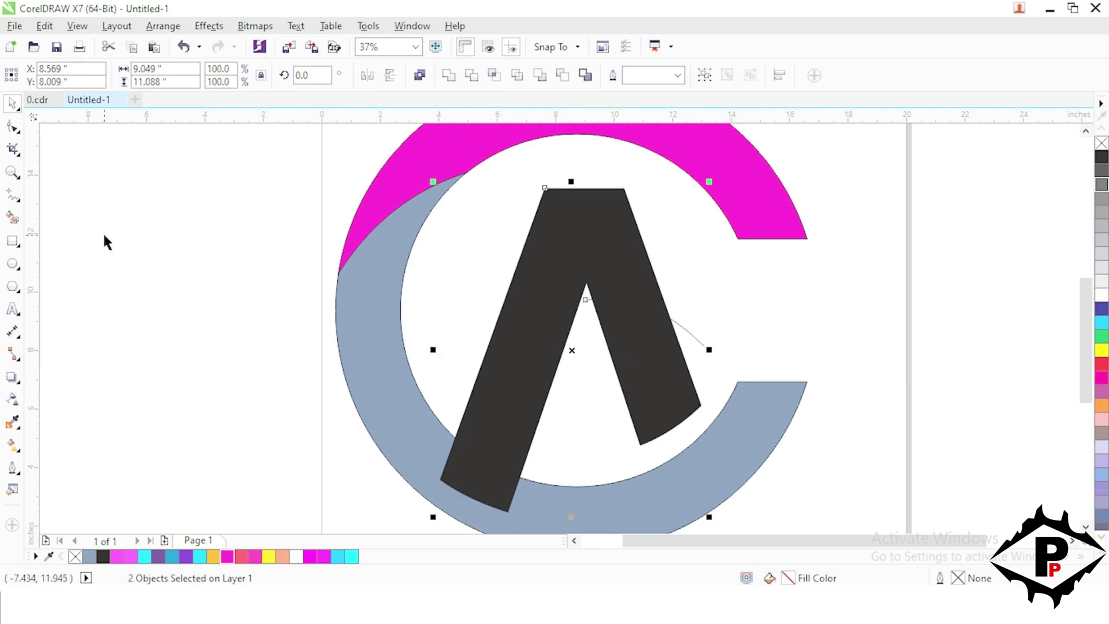
{"action": "left_click", "coordinate": [136, 265]}
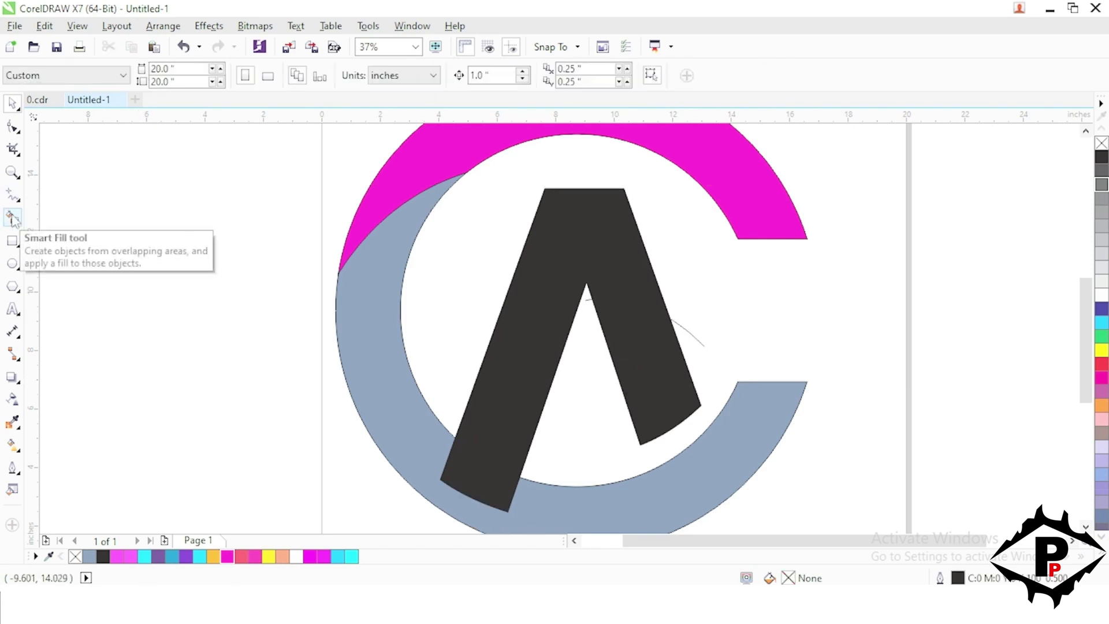
Smart-fill the right leg's area below the dividing curve in blue-grey, then delete the curve
{"action": "left_click", "coordinate": [12, 217]}
{"action": "left_click", "coordinate": [676, 392]}
{"action": "left_click", "coordinate": [13, 103]}
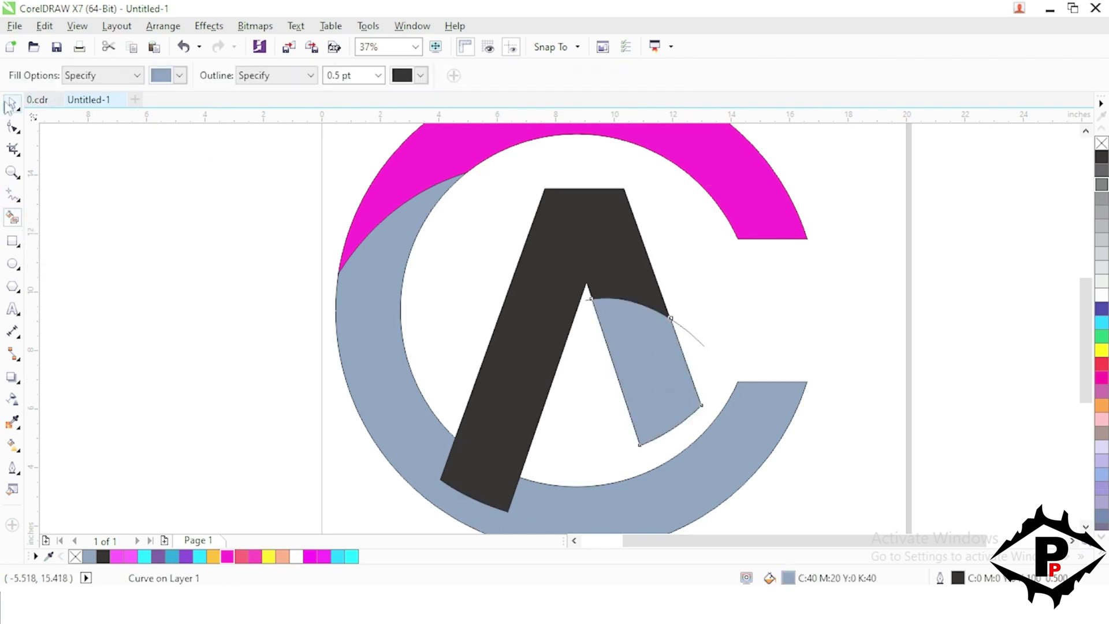
{"action": "left_click", "coordinate": [153, 280]}
{"action": "left_click", "coordinate": [690, 334]}
{"action": "left_click", "coordinate": [679, 336]}
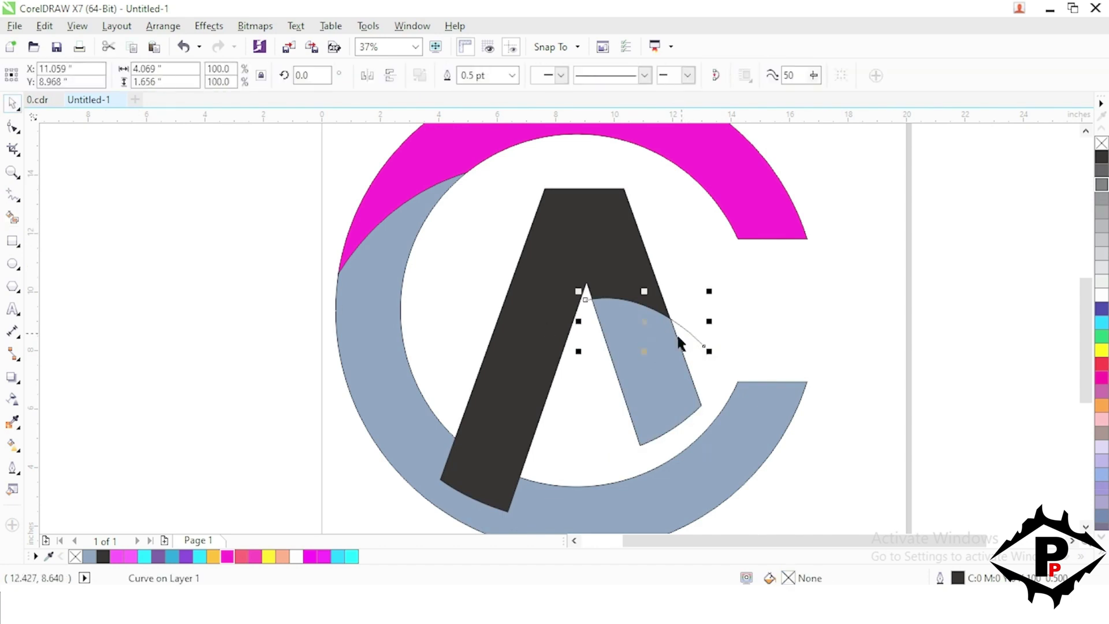
{"action": "key", "text": "Delete"}
Nudge the inverted V and its new blue-grey leg piece down 1 inch together, then deselect them
{"action": "left_click", "coordinate": [655, 359]}
{"action": "left_click", "coordinate": [633, 244], "text": "shift"}
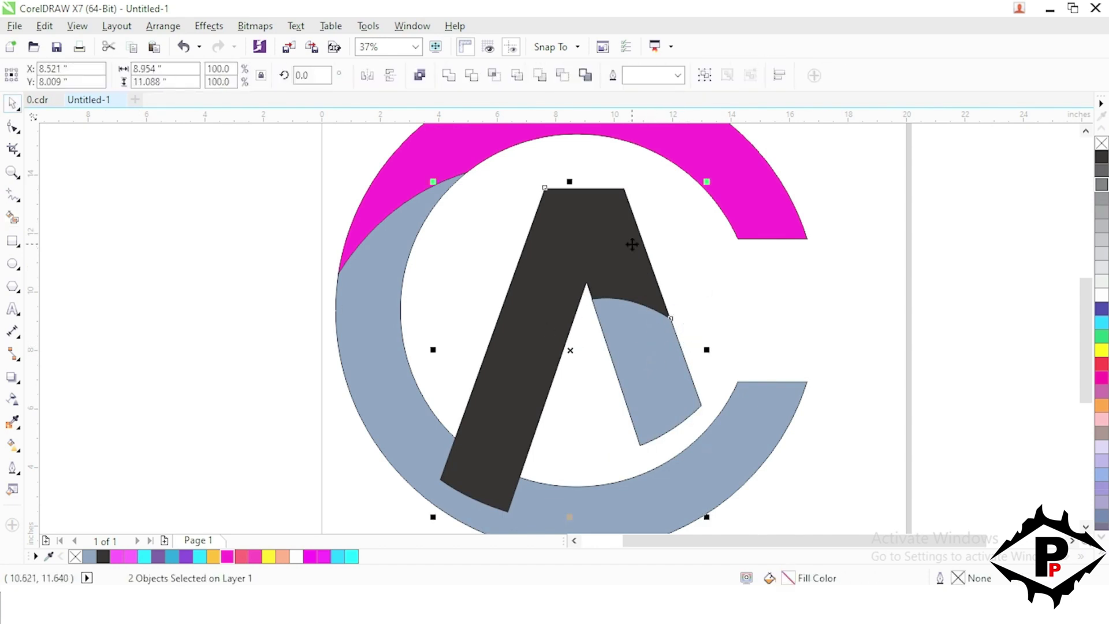
{"action": "key", "text": "Down"}
{"action": "left_click", "coordinate": [248, 318]}
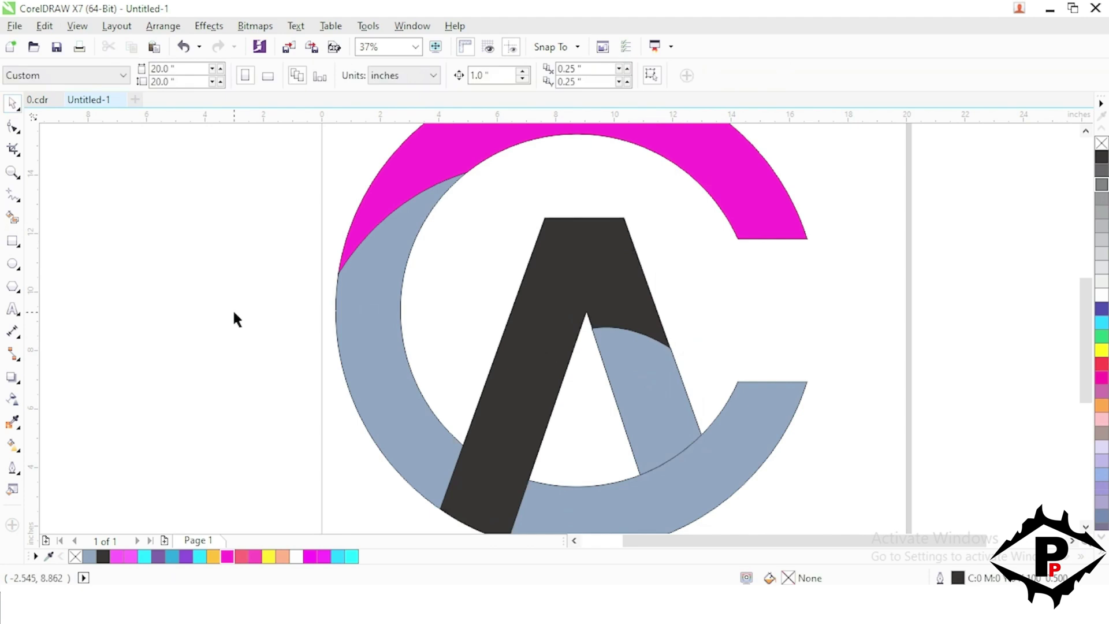
Move the blue-grey leg piece's upper inner node onto the inverted V's inner apex
{"action": "left_click", "coordinate": [14, 129]}
{"action": "scroll", "coordinate": [586, 340], "scroll_direction": "up", "scroll_amount": 2}
{"action": "left_click", "coordinate": [618, 321]}
{"action": "scroll", "coordinate": [617, 323], "scroll_direction": "up", "scroll_amount": 2}
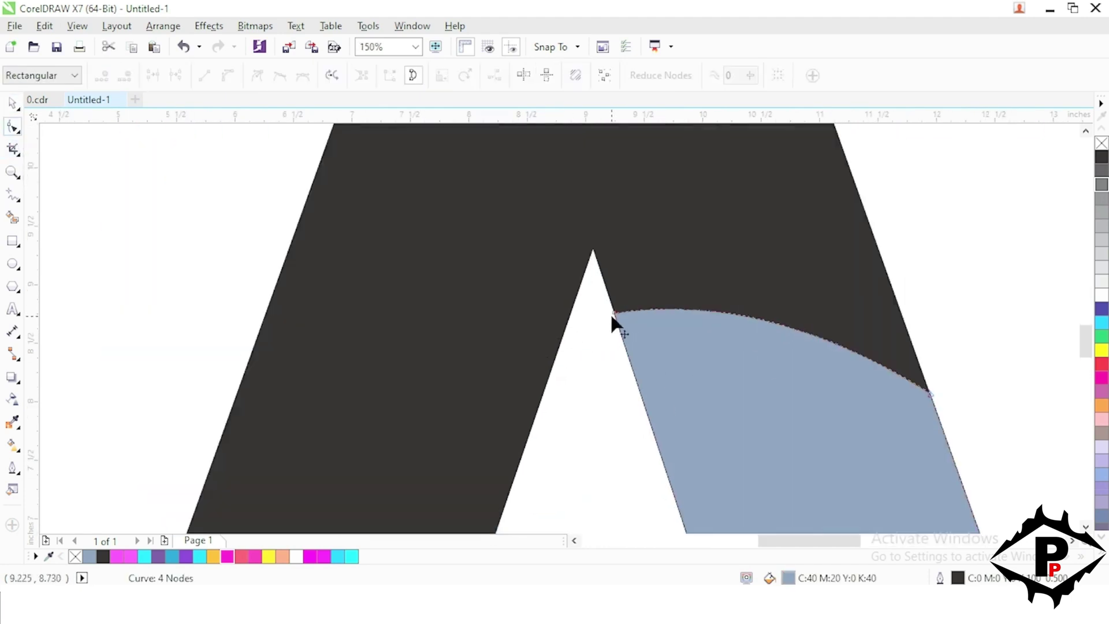
{"action": "left_click_drag", "start_coordinate": [612, 317], "coordinate": [593, 254]}
{"action": "scroll", "coordinate": [589, 297], "scroll_direction": "down", "scroll_amount": 2}
Round the blue-grey leg piece's top edge into a fuller arc and move its outer node slightly up, then deselect it
{"action": "mouse_move", "coordinate": [714, 317]}
{"action": "left_mouse_down"}
{"action": "mouse_move", "coordinate": [722, 300]}
{"action": "mouse_move", "coordinate": [701, 305]}
{"action": "left_mouse_up"}
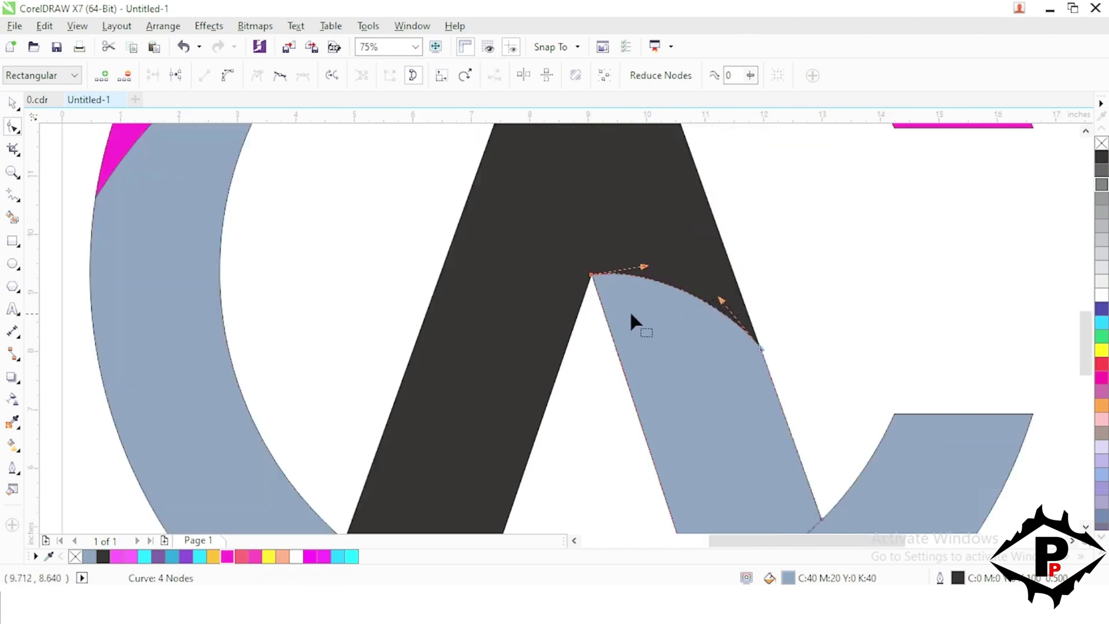
{"action": "left_click_drag", "start_coordinate": [762, 350], "coordinate": [770, 351]}
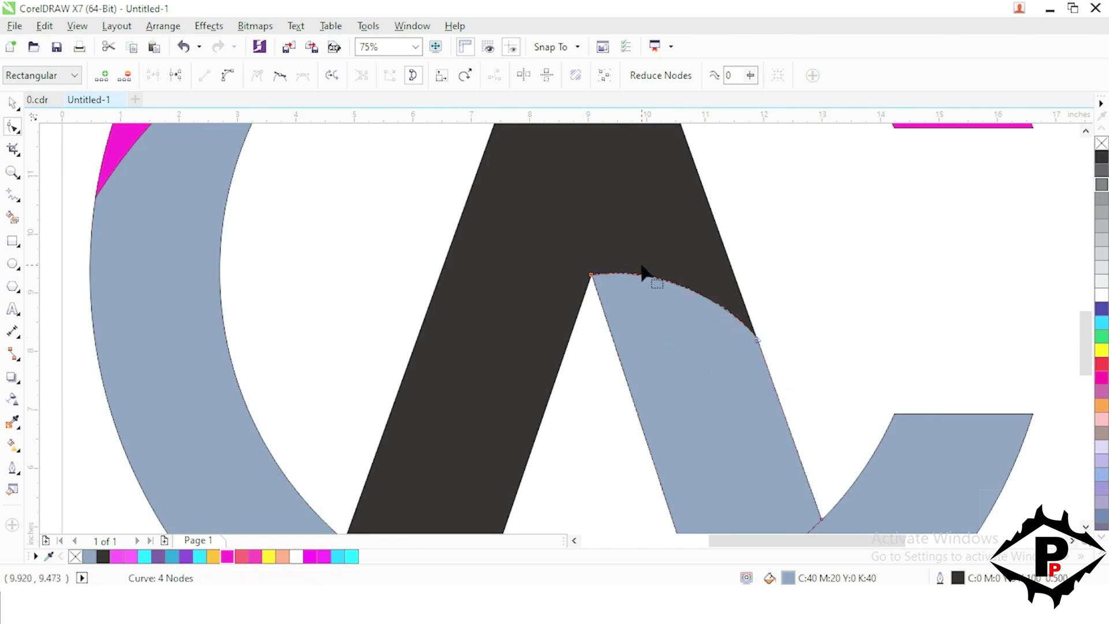
{"action": "left_click", "coordinate": [591, 275]}
{"action": "left_click_drag", "start_coordinate": [645, 272], "coordinate": [639, 260]}
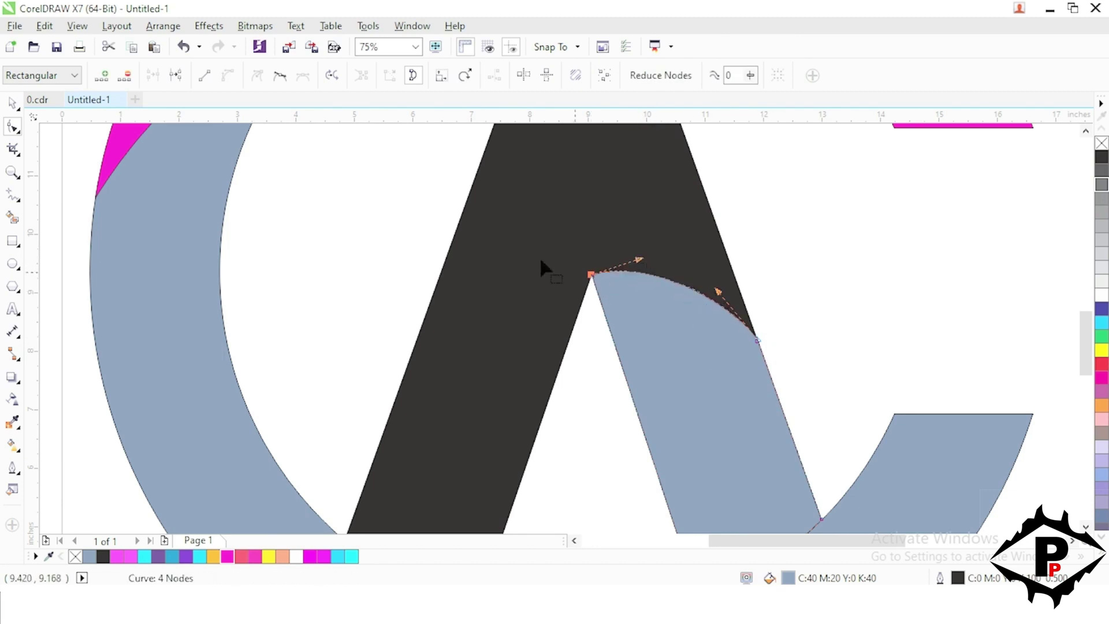
{"action": "left_click", "coordinate": [11, 101]}
{"action": "scroll", "coordinate": [458, 287], "scroll_direction": "down", "scroll_amount": 1}
{"action": "left_click", "coordinate": [816, 370]}
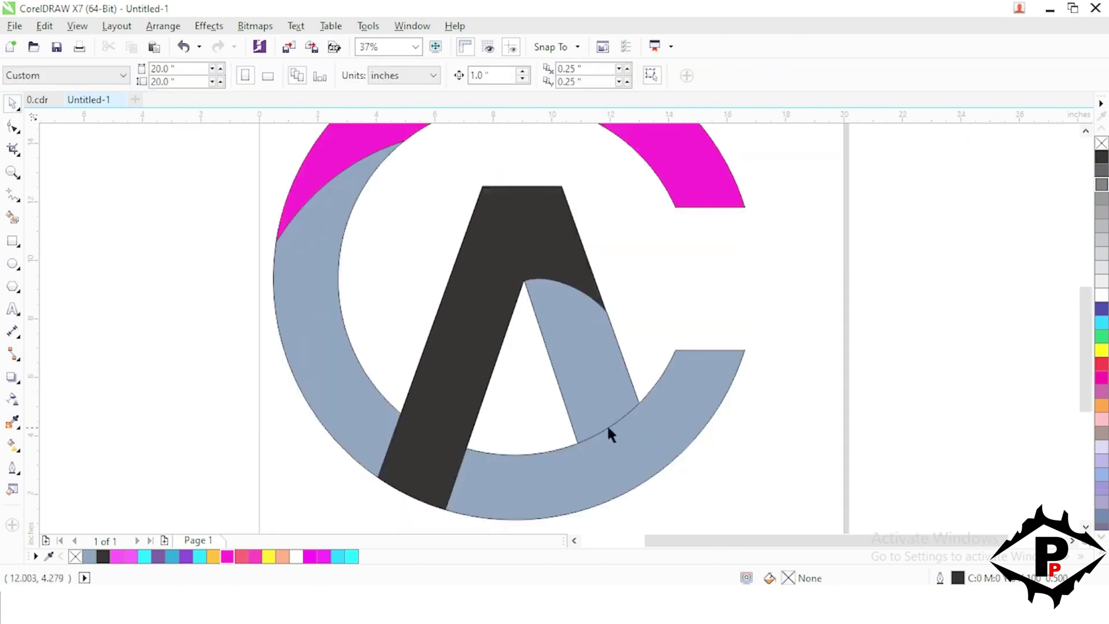
Apply a linear fountain fill to the C's upper magenta part, running from its open end towards the opposite side
{"action": "scroll", "coordinate": [609, 428], "scroll_direction": "up", "scroll_amount": 1}
{"action": "scroll", "coordinate": [608, 428], "scroll_direction": "down", "scroll_amount": 2}
{"action": "scroll", "coordinate": [576, 369], "scroll_direction": "up", "scroll_amount": 1}
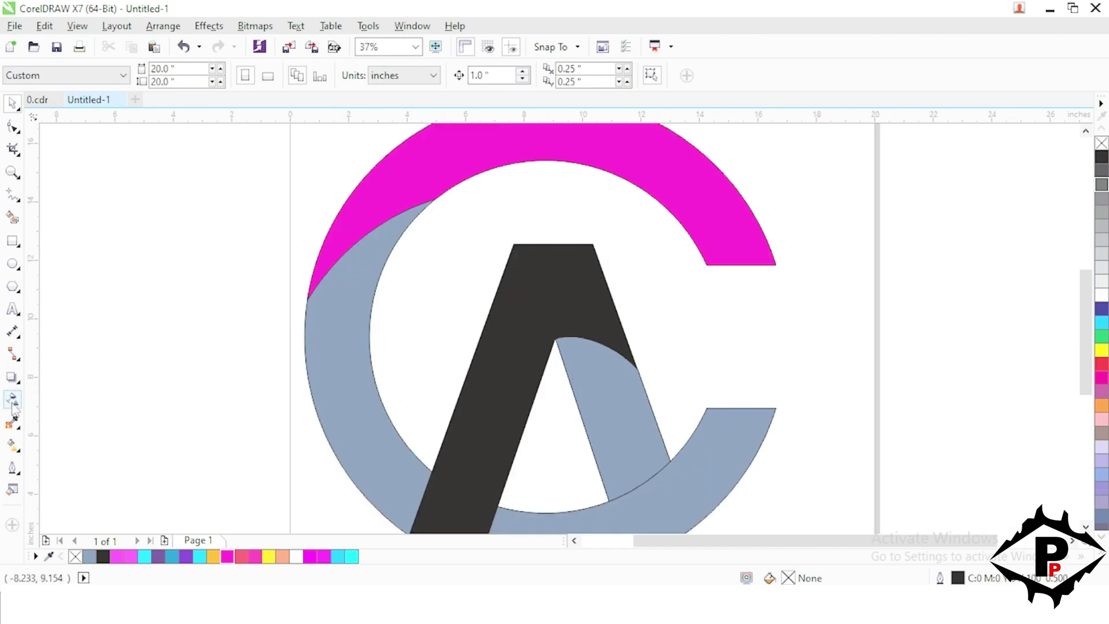
{"action": "left_click", "coordinate": [12, 444]}
{"action": "scroll", "coordinate": [571, 406], "scroll_direction": "down", "scroll_amount": 2}
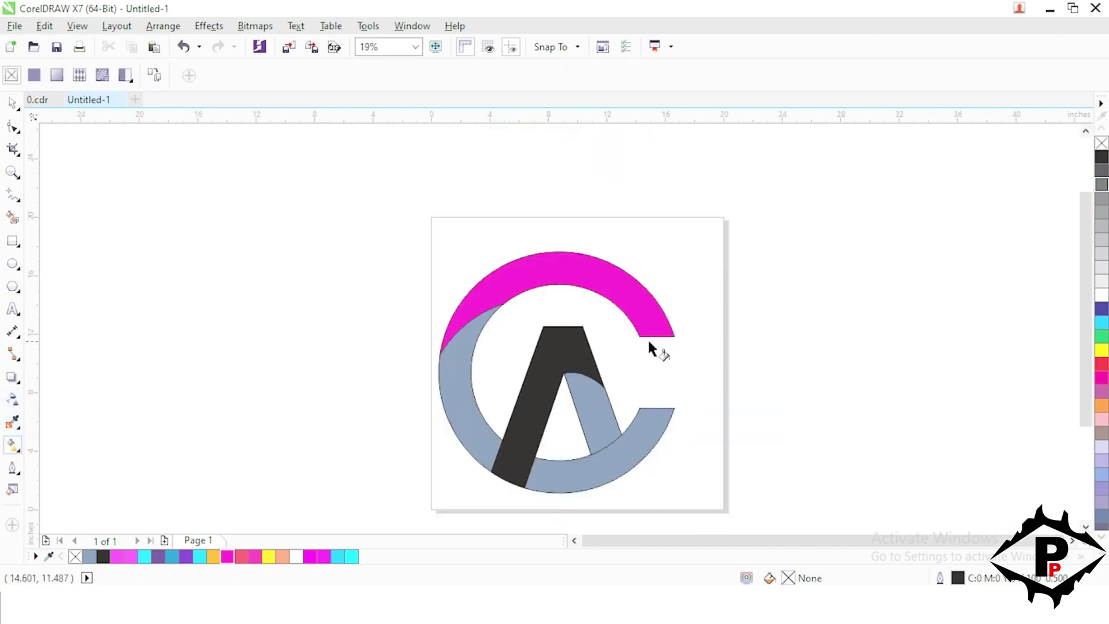
{"action": "left_click", "coordinate": [507, 305]}
{"action": "left_click_drag", "start_coordinate": [657, 314], "coordinate": [469, 307]}
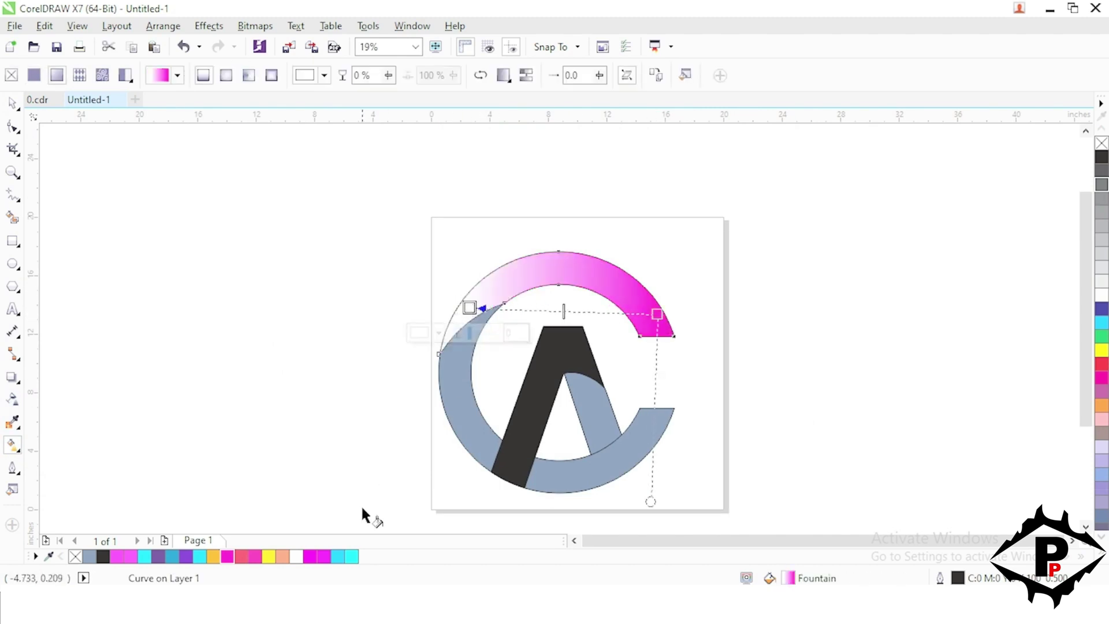
Colour the upper part's gradient bright magenta at the C's open end and cyan at the opposite end
{"action": "left_click", "coordinate": [317, 555]}
{"action": "left_click", "coordinate": [657, 314]}
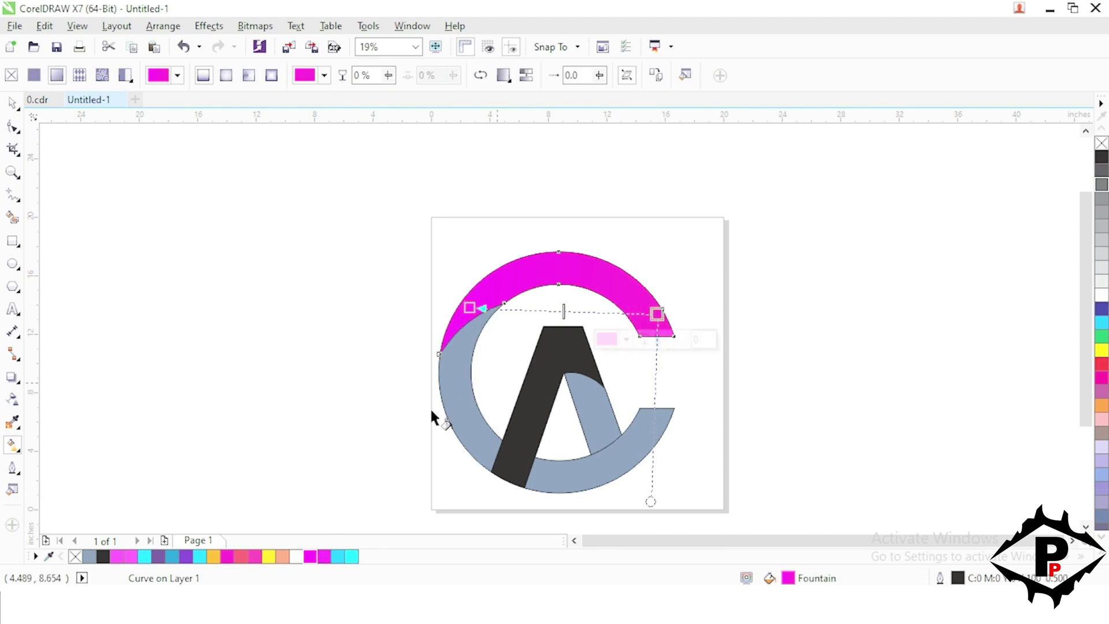
{"action": "left_click", "coordinate": [298, 556]}
{"action": "left_click", "coordinate": [310, 556]}
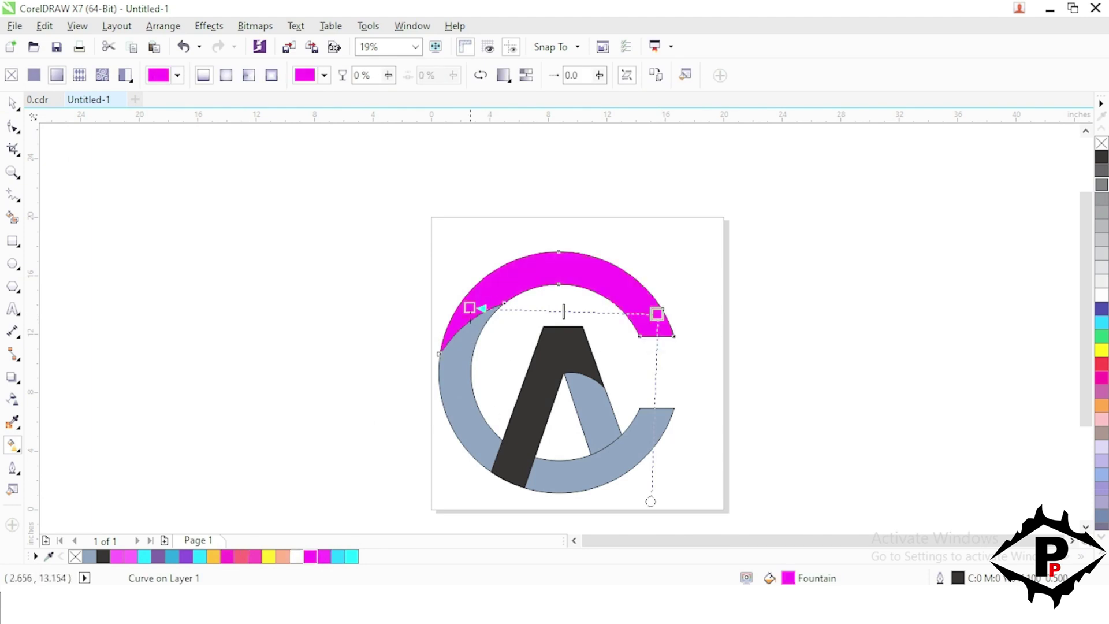
{"action": "left_click", "coordinate": [470, 308]}
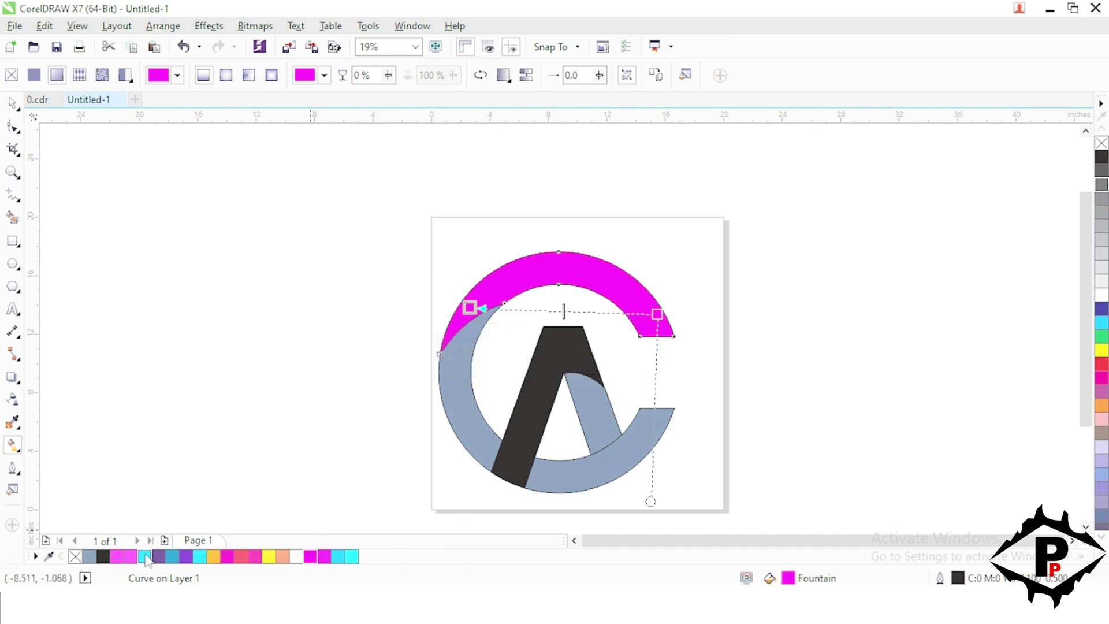
{"action": "left_click", "coordinate": [352, 556]}
Reposition the gradient's cyan end near the C's dividing curve and its magenta end onto the ring just past the top
{"action": "left_click_drag", "start_coordinate": [469, 308], "coordinate": [428, 318]}
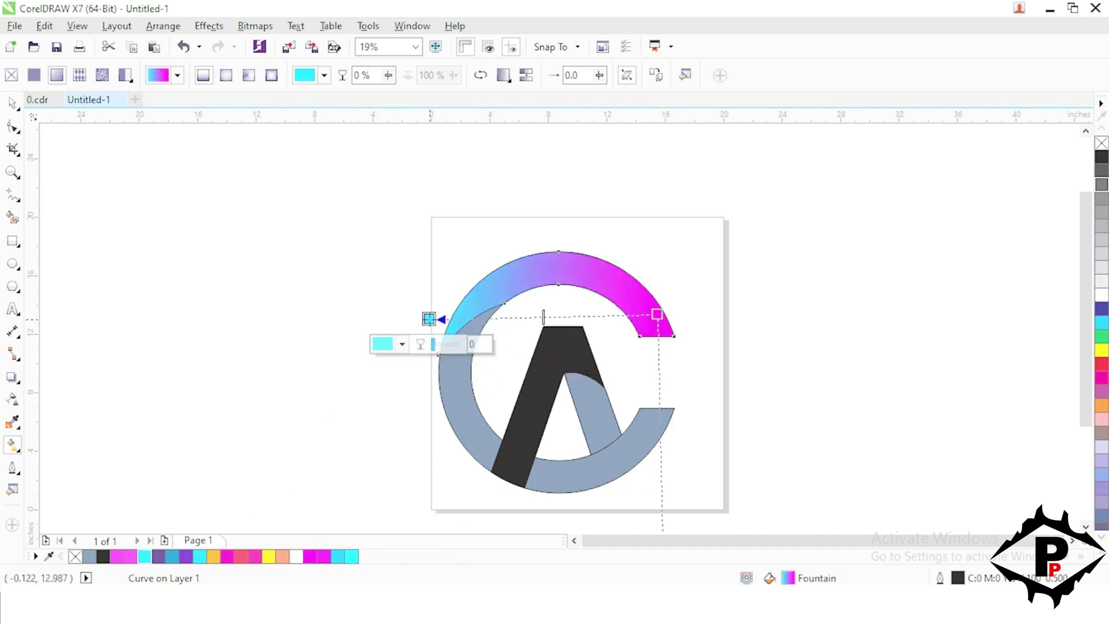
{"action": "left_click_drag", "start_coordinate": [659, 314], "coordinate": [597, 264]}
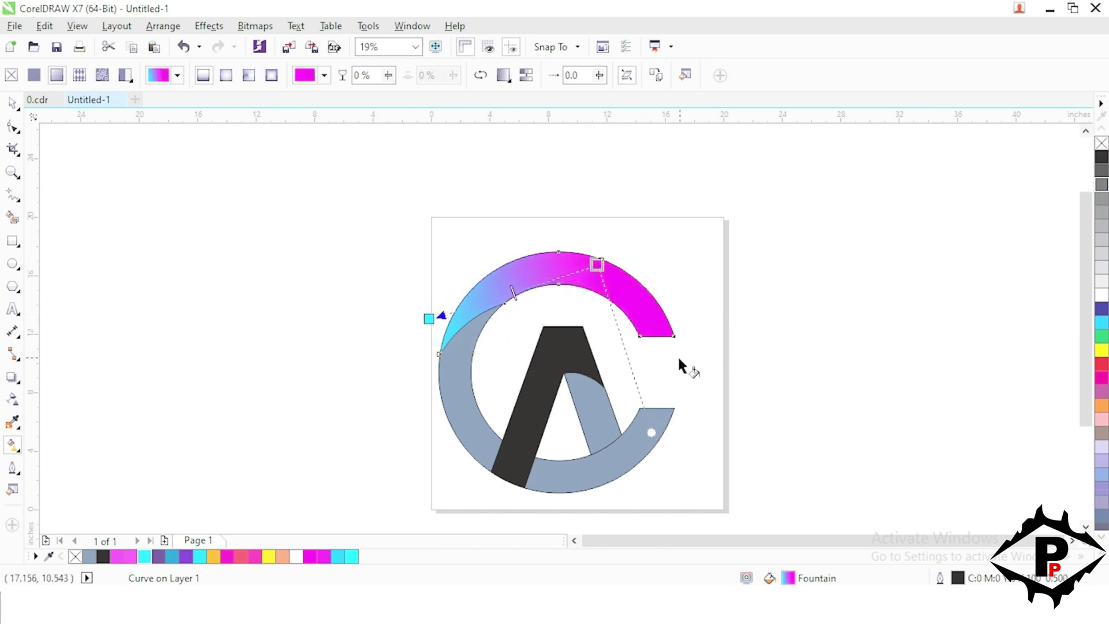
{"action": "left_click_drag", "start_coordinate": [429, 319], "coordinate": [440, 340]}
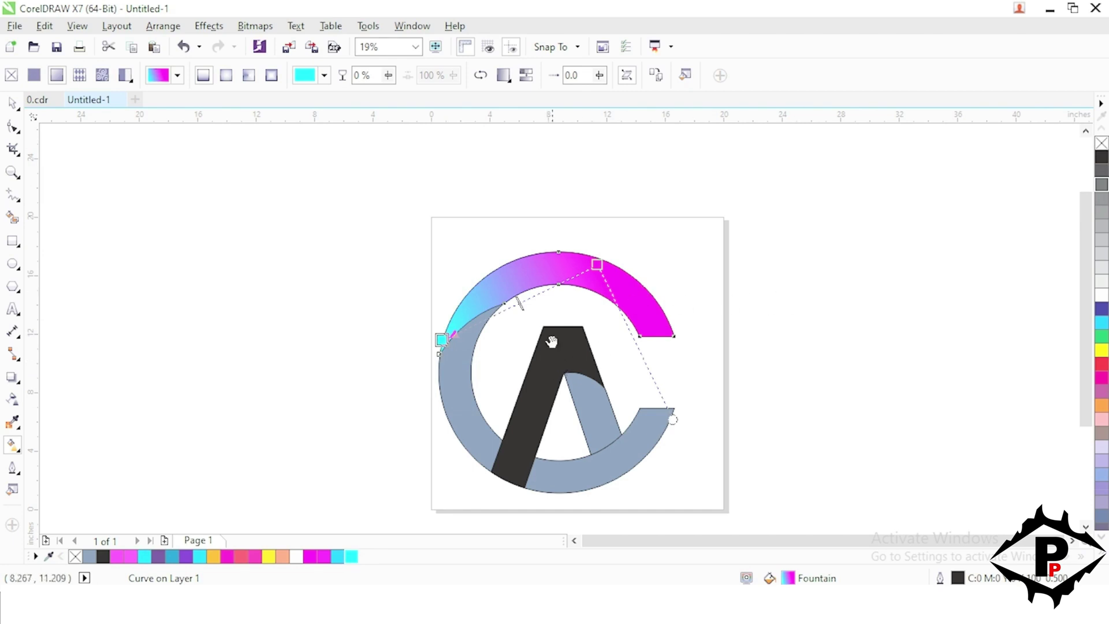
Apply a linear fountain fill to the C's blue-grey lower part, running diagonally from the dividing curve to its lower edge, with a purple start colour
{"action": "left_click_drag", "start_coordinate": [552, 342], "coordinate": [533, 277]}
{"action": "left_click", "coordinate": [445, 324]}
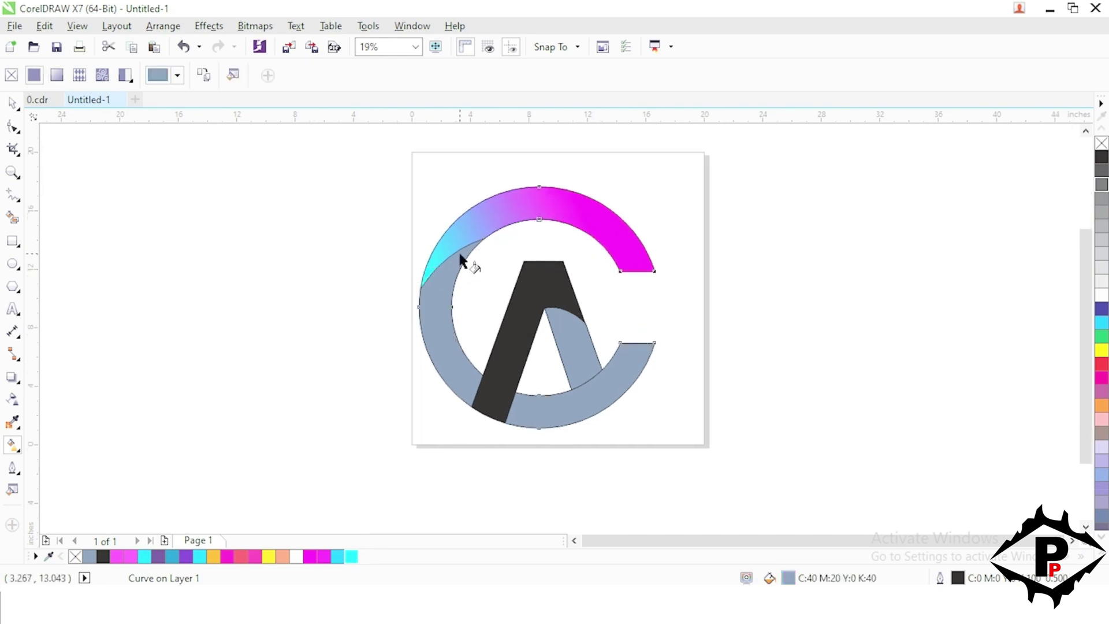
{"action": "left_click_drag", "start_coordinate": [453, 265], "coordinate": [585, 417]}
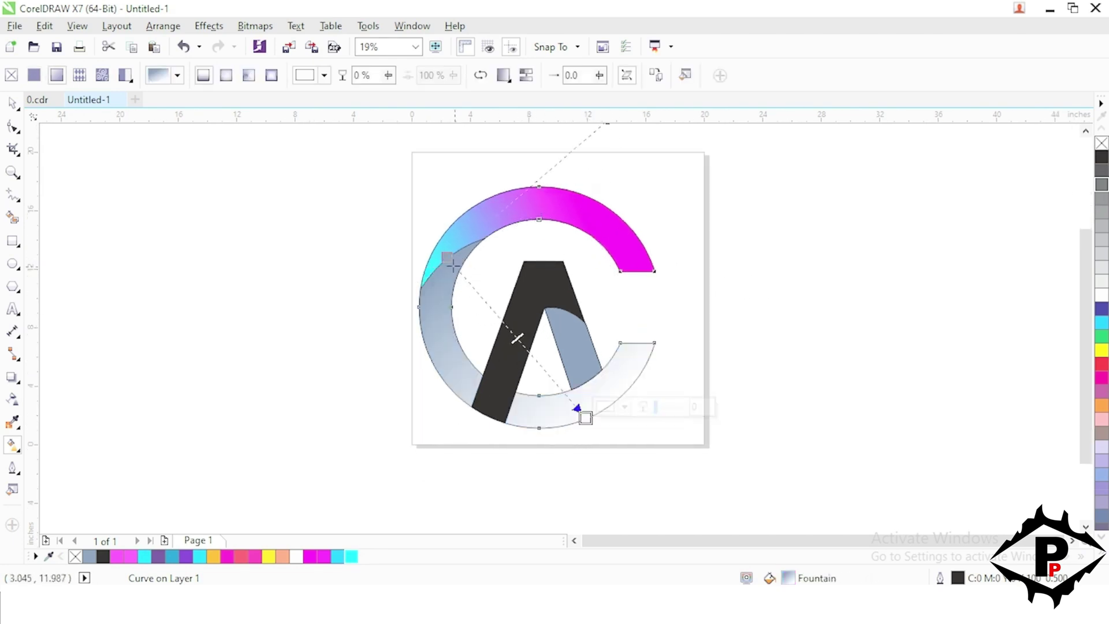
{"action": "left_click", "coordinate": [448, 255]}
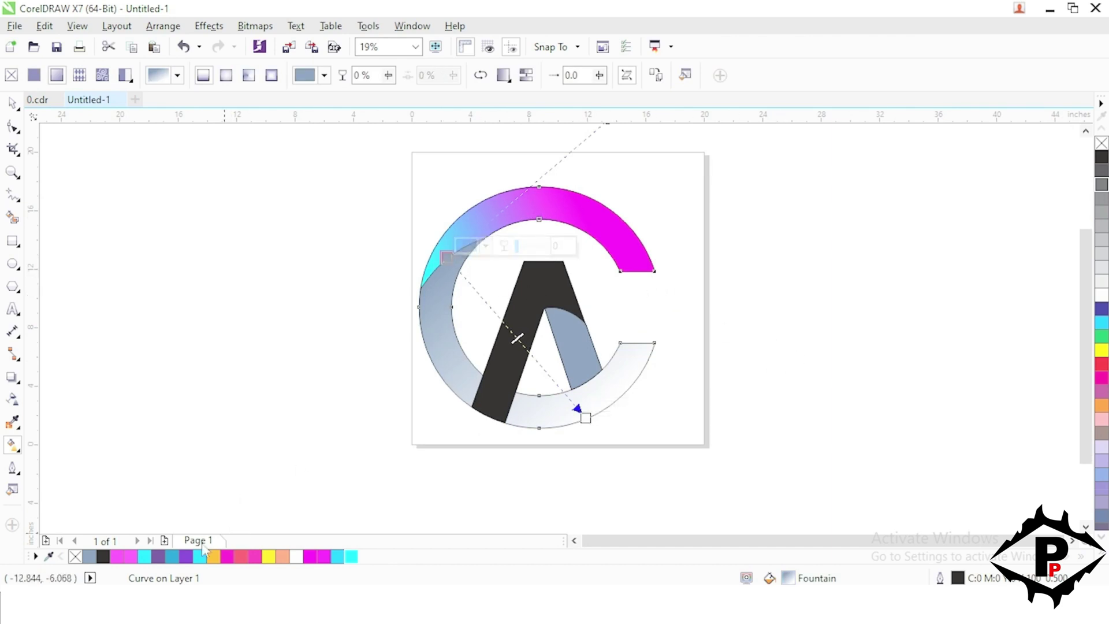
{"action": "left_click", "coordinate": [185, 556]}
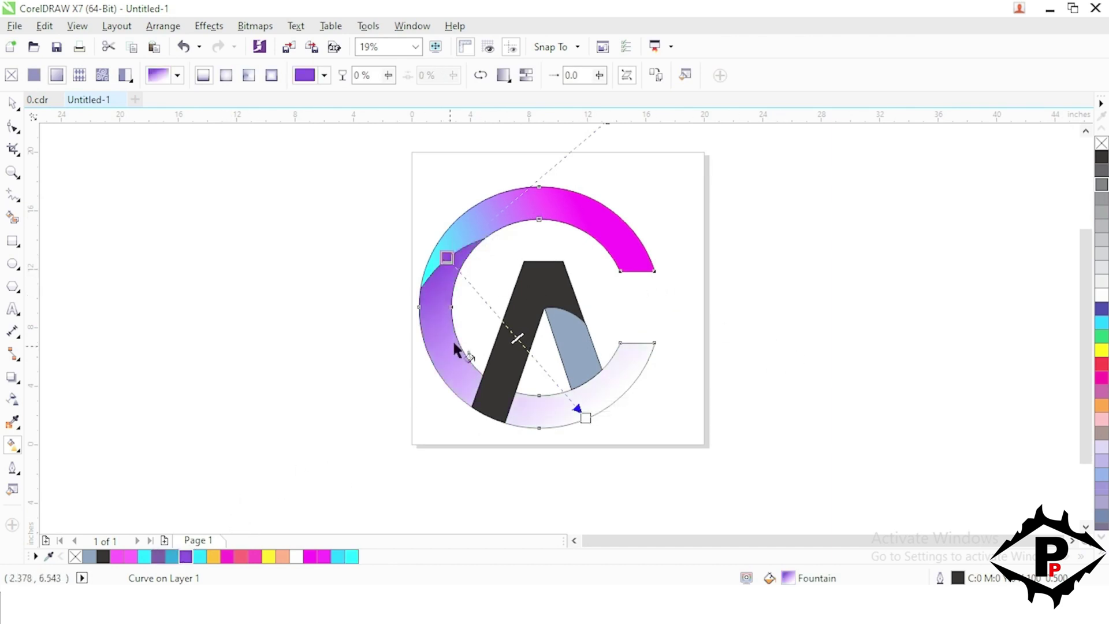
Add a cyan stop at 25% and a purple stop at 67% to the lower part's gradient, and colour its end cyan
{"action": "double_click", "coordinate": [482, 299]}
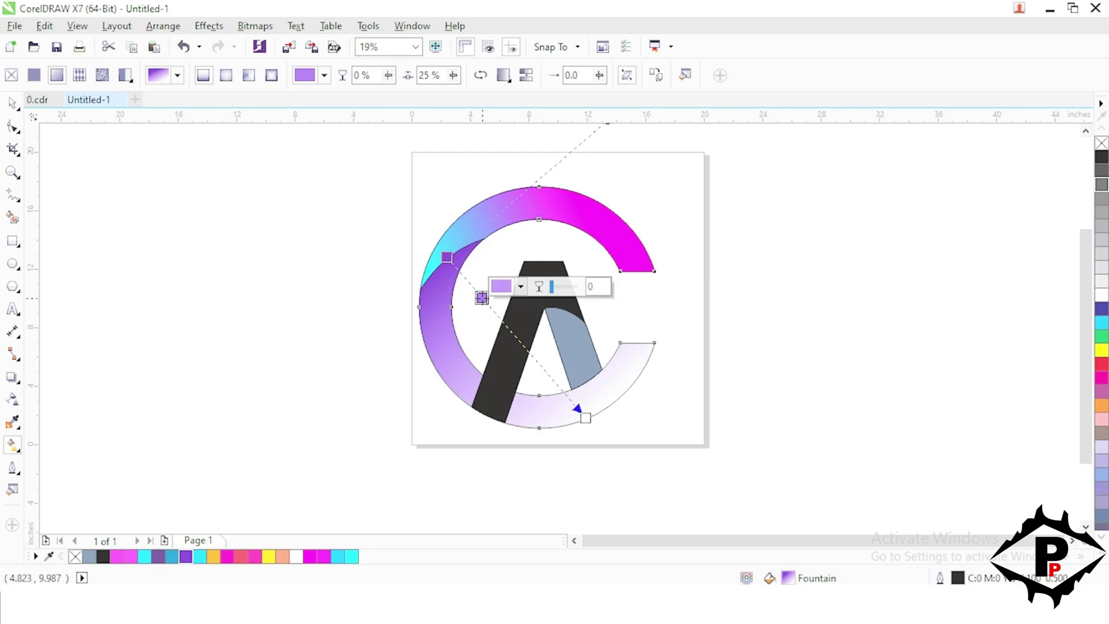
{"action": "left_click", "coordinate": [351, 556]}
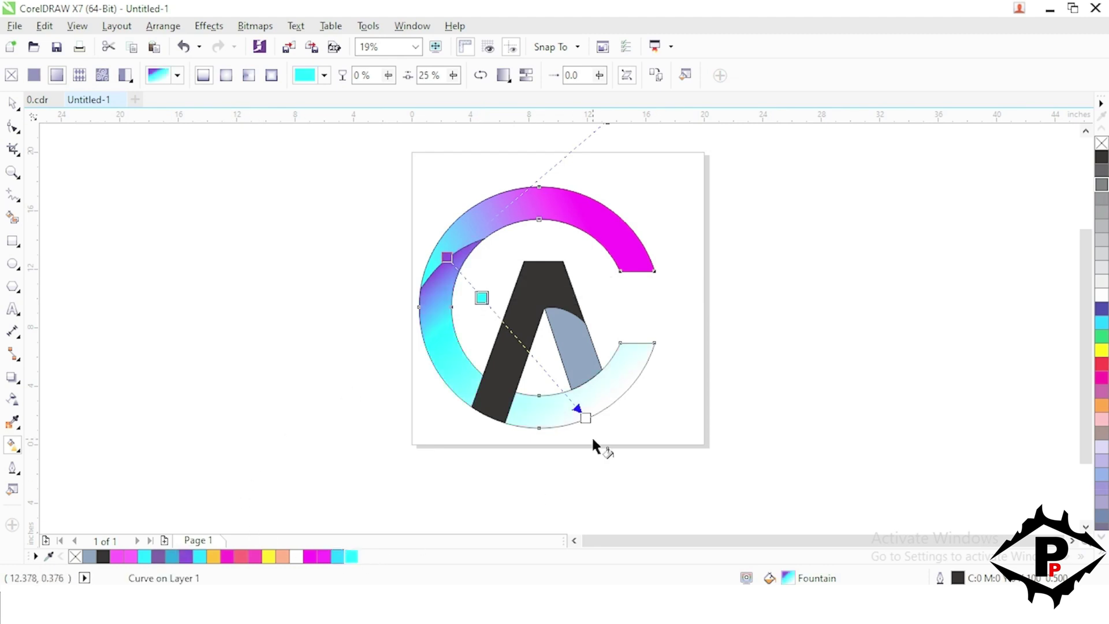
{"action": "left_click", "coordinate": [586, 418]}
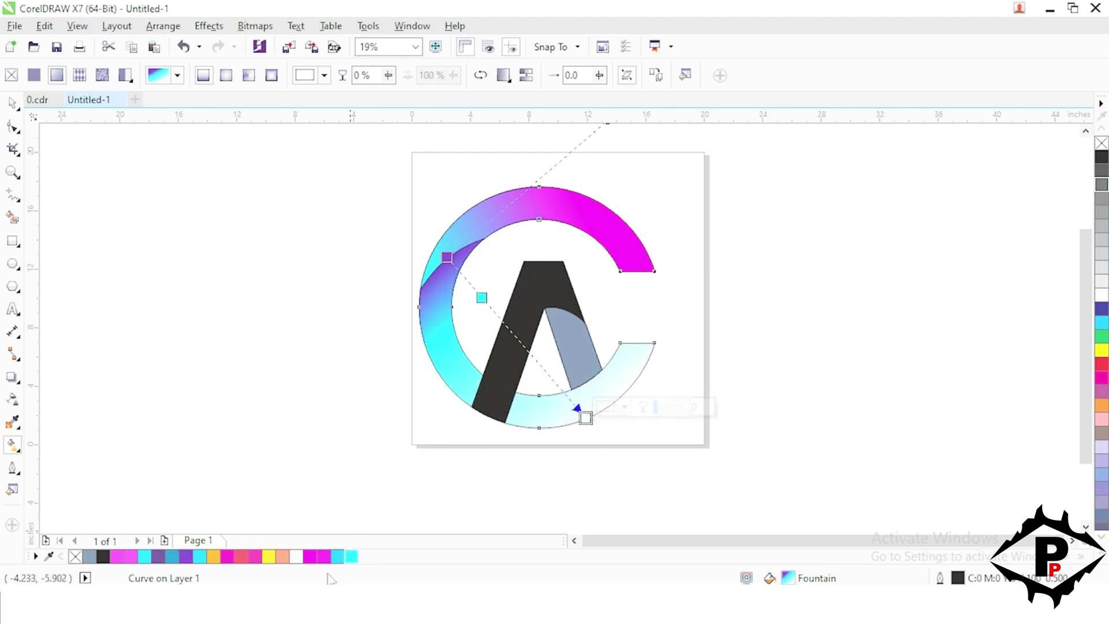
{"action": "double_click", "coordinate": [540, 366]}
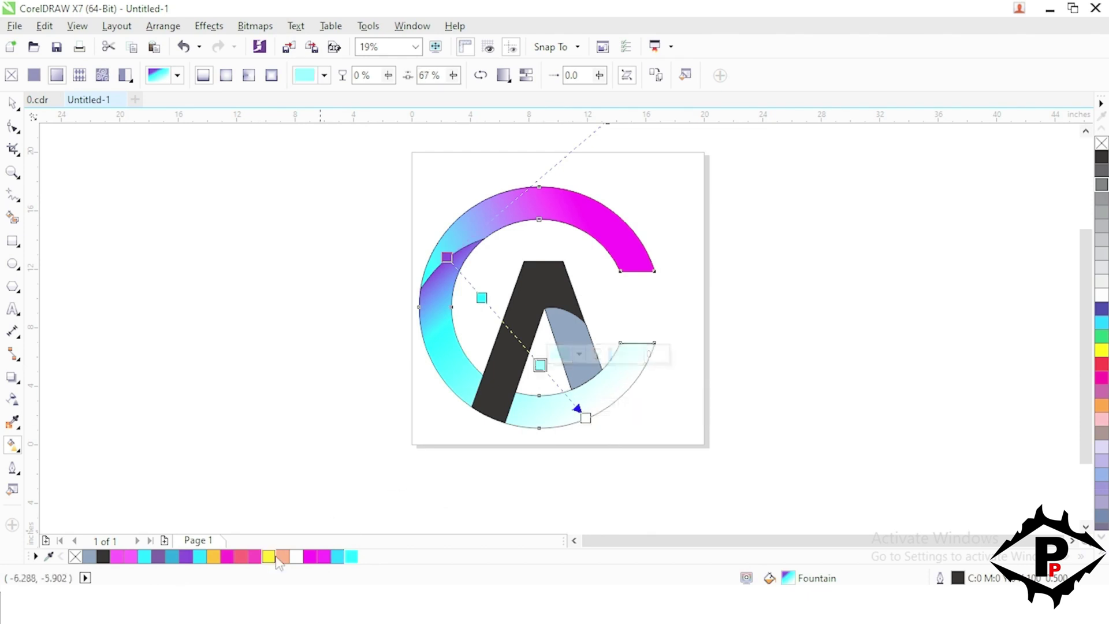
{"action": "left_click", "coordinate": [186, 556]}
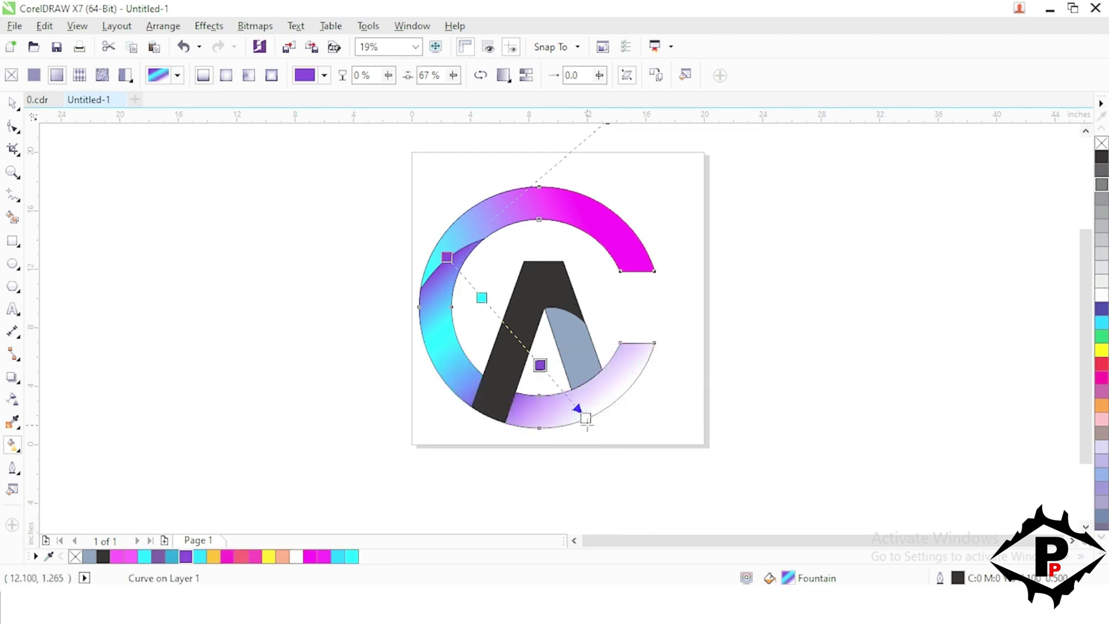
{"action": "key", "text": "Tab"}
{"action": "left_click", "coordinate": [352, 556]}
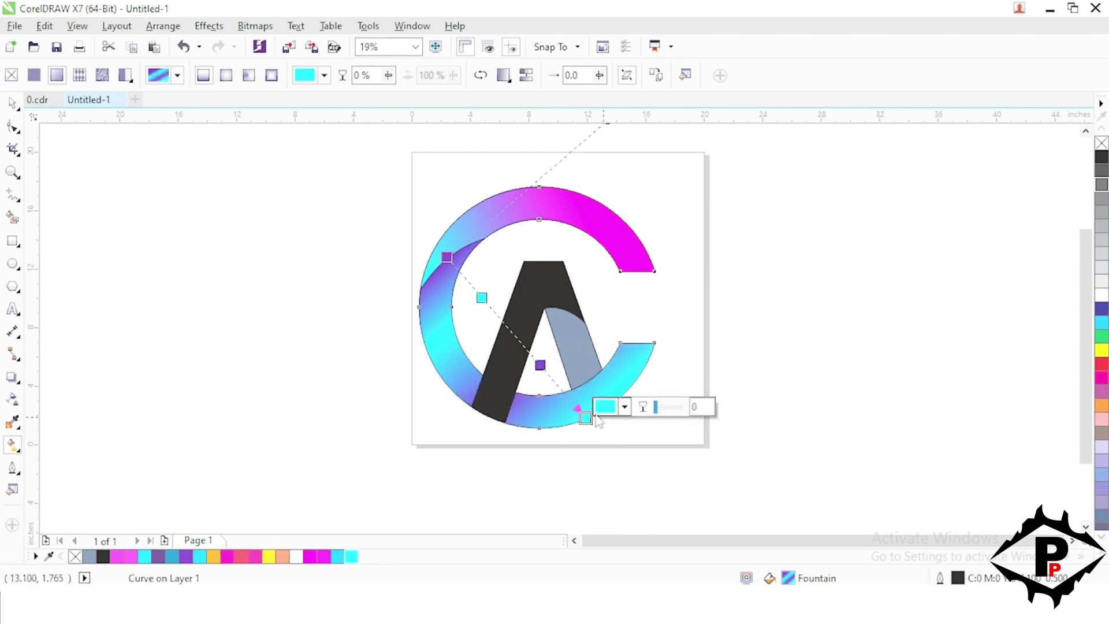
Move the gradient's cyan end up to the ring's inner edge near the A's foot, and shift the inner purple stop to 62%
{"action": "left_click_drag", "start_coordinate": [586, 418], "coordinate": [610, 386]}
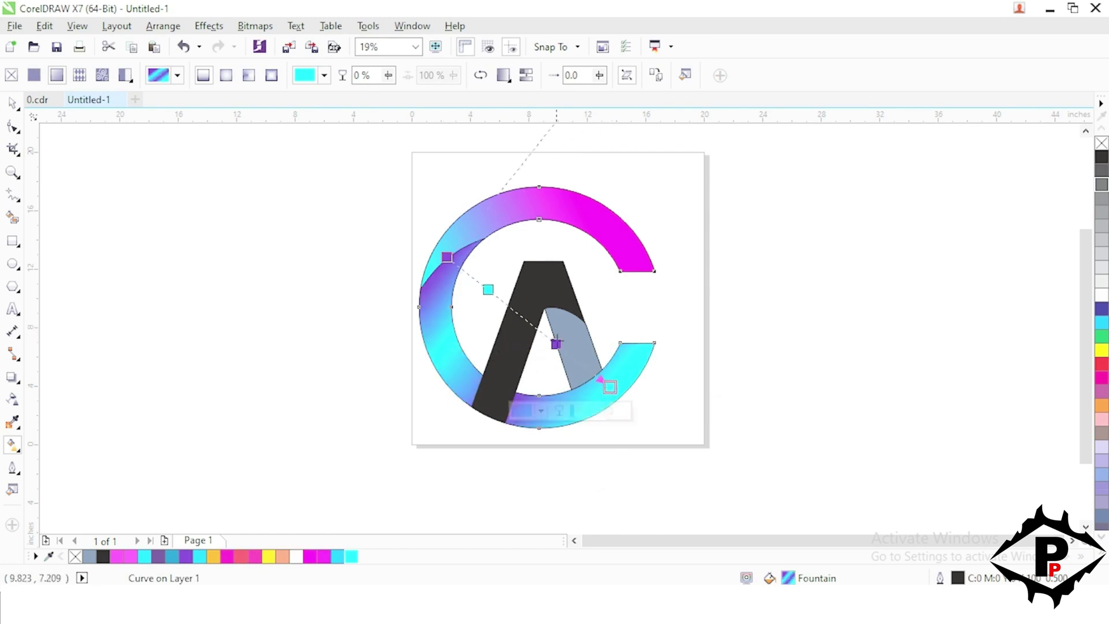
{"action": "left_click_drag", "start_coordinate": [555, 347], "coordinate": [548, 338]}
{"action": "key", "text": "shift+Tab"}
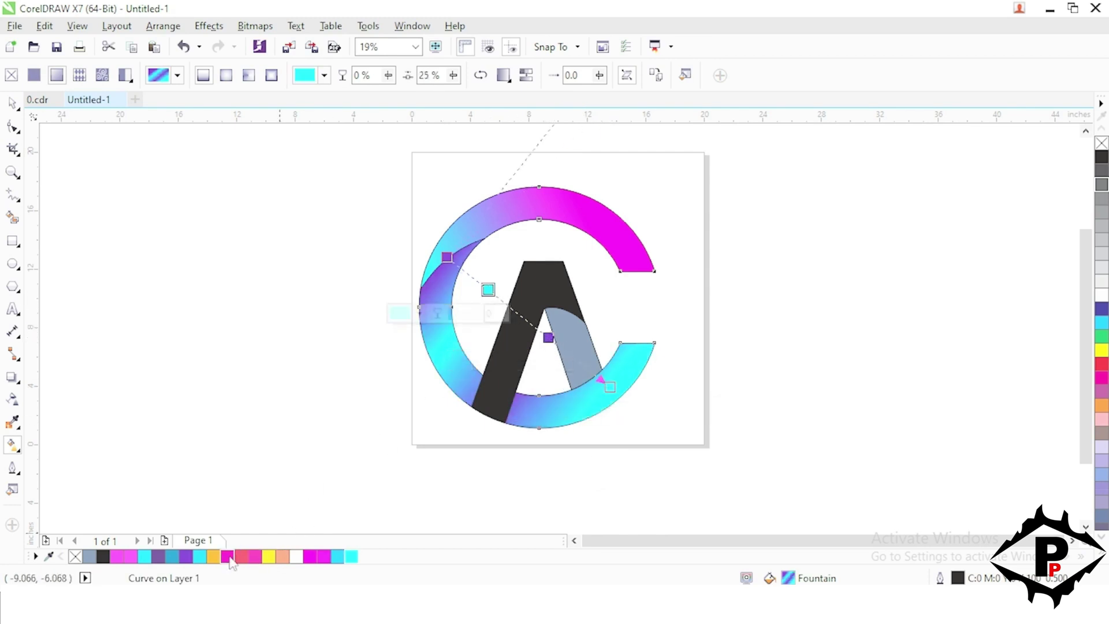
Set the transparency of the inner purple stop to 28% and the purple start to 13%, nudging the start across the dividing curve
{"action": "left_click", "coordinate": [549, 338]}
{"action": "left_click", "coordinate": [515, 364]}
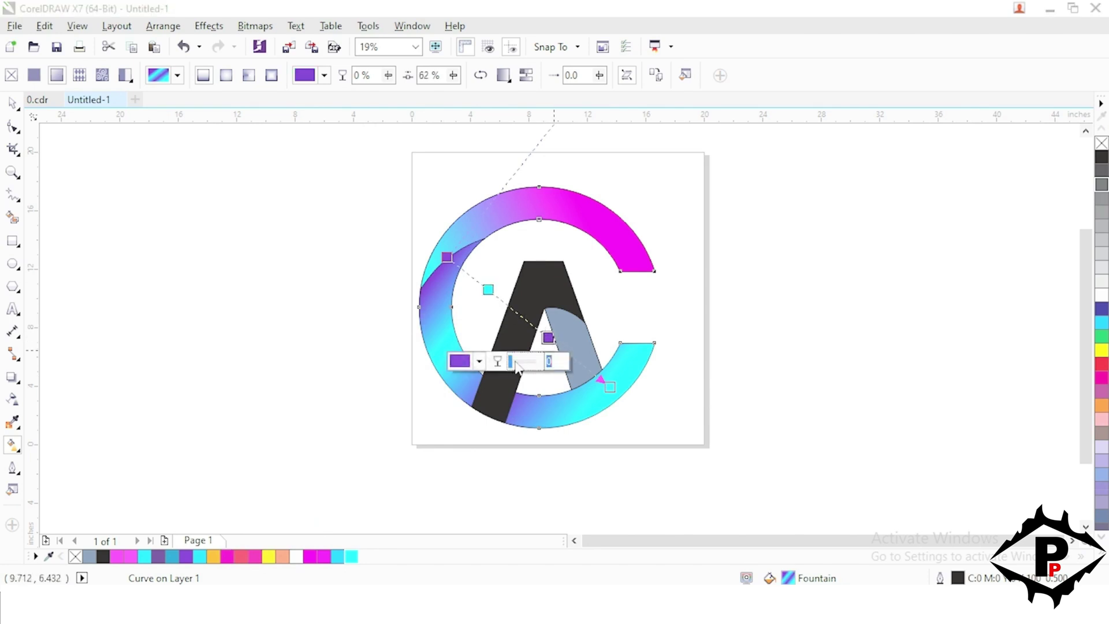
{"action": "left_click_drag", "start_coordinate": [516, 362], "coordinate": [519, 365]}
{"action": "left_click", "coordinate": [520, 363]}
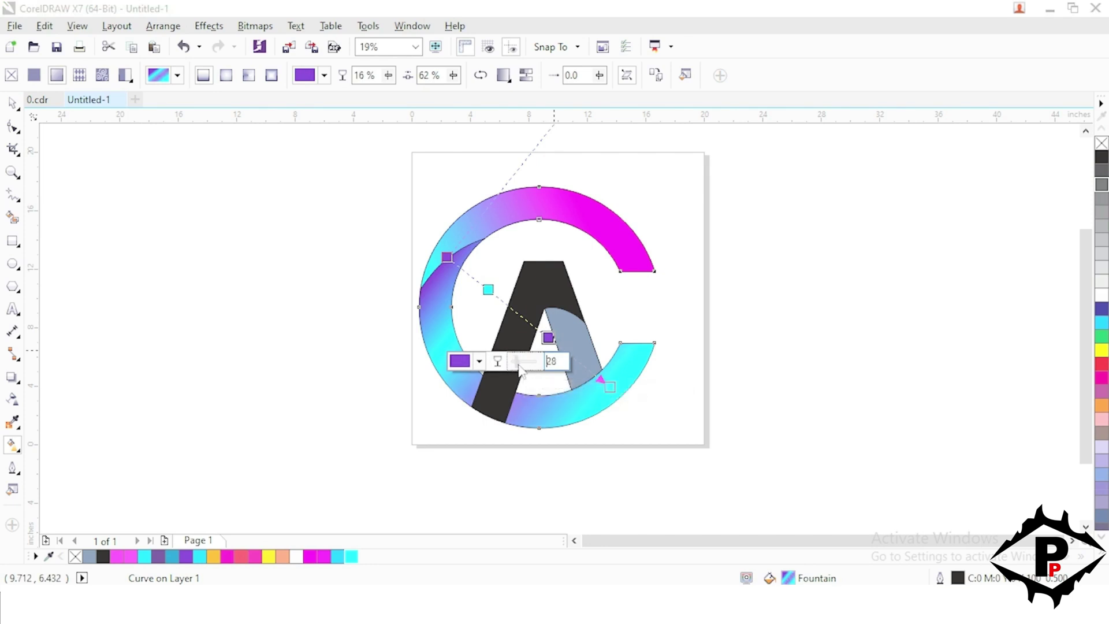
{"action": "left_click", "coordinate": [447, 257]}
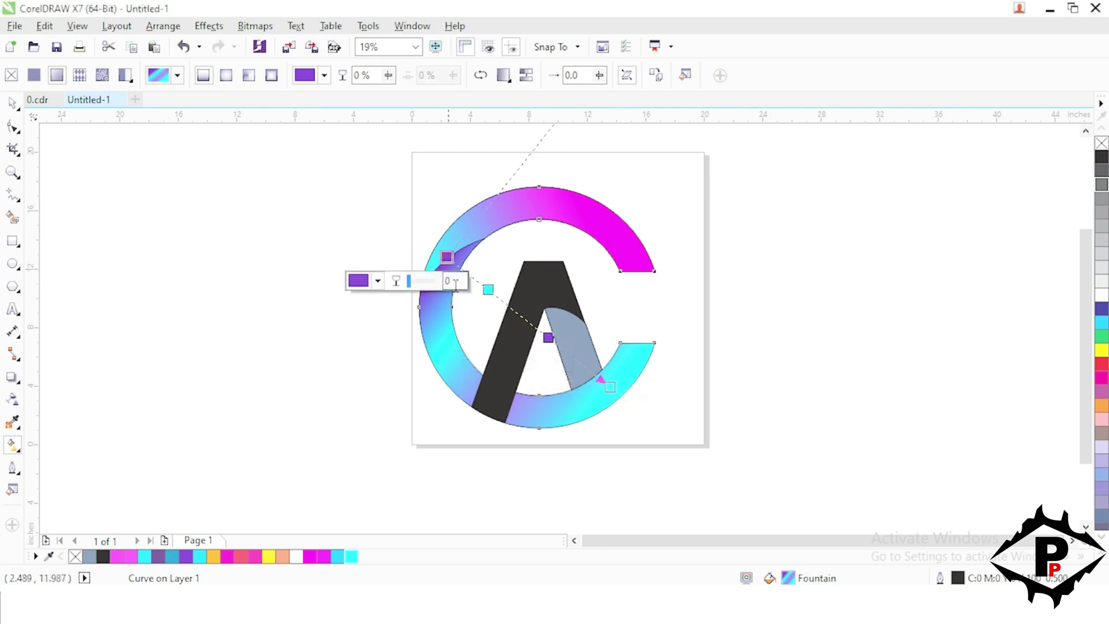
{"action": "left_click", "coordinate": [420, 280]}
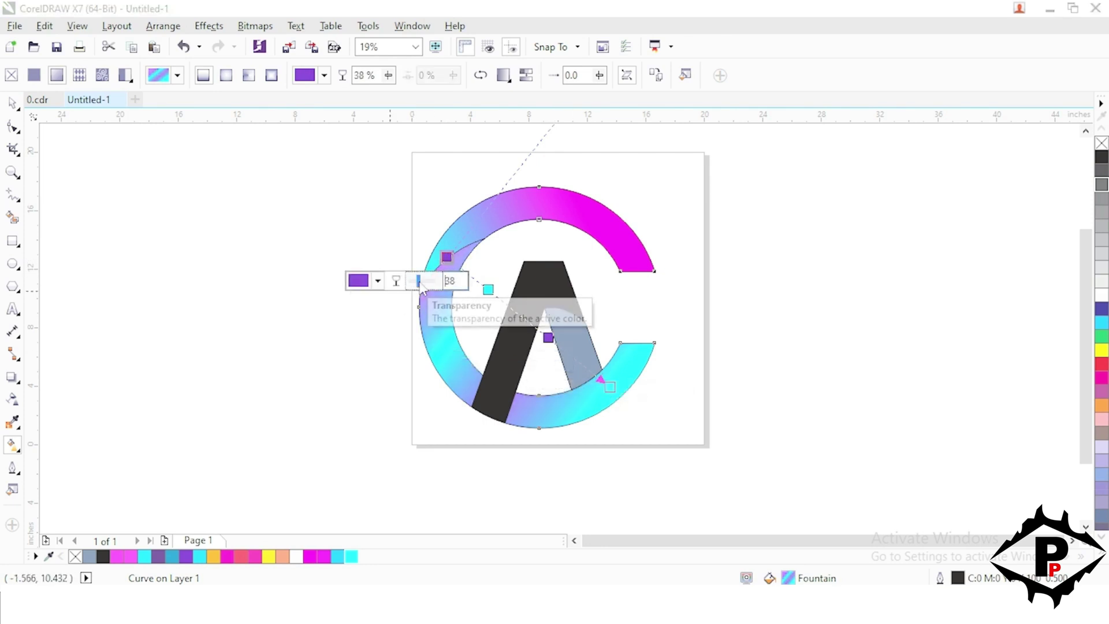
{"action": "left_click_drag", "start_coordinate": [419, 285], "coordinate": [455, 242]}
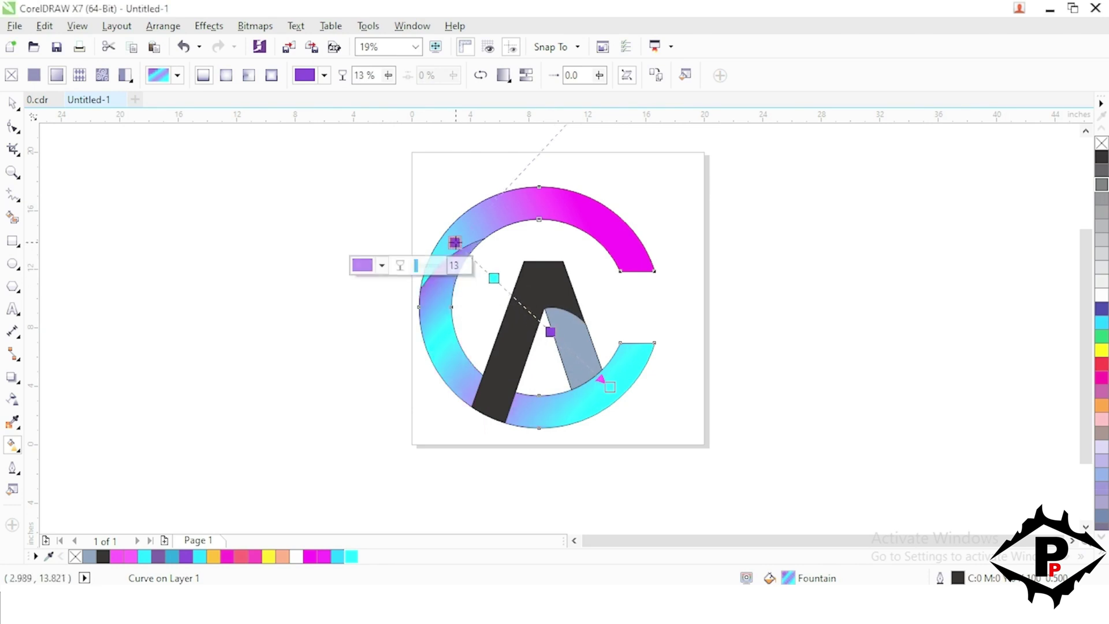
Darken the 25% cyan stop slightly by lowering the green component of its RGB colour
{"action": "left_click", "coordinate": [494, 278]}
{"action": "left_click", "coordinate": [420, 301]}
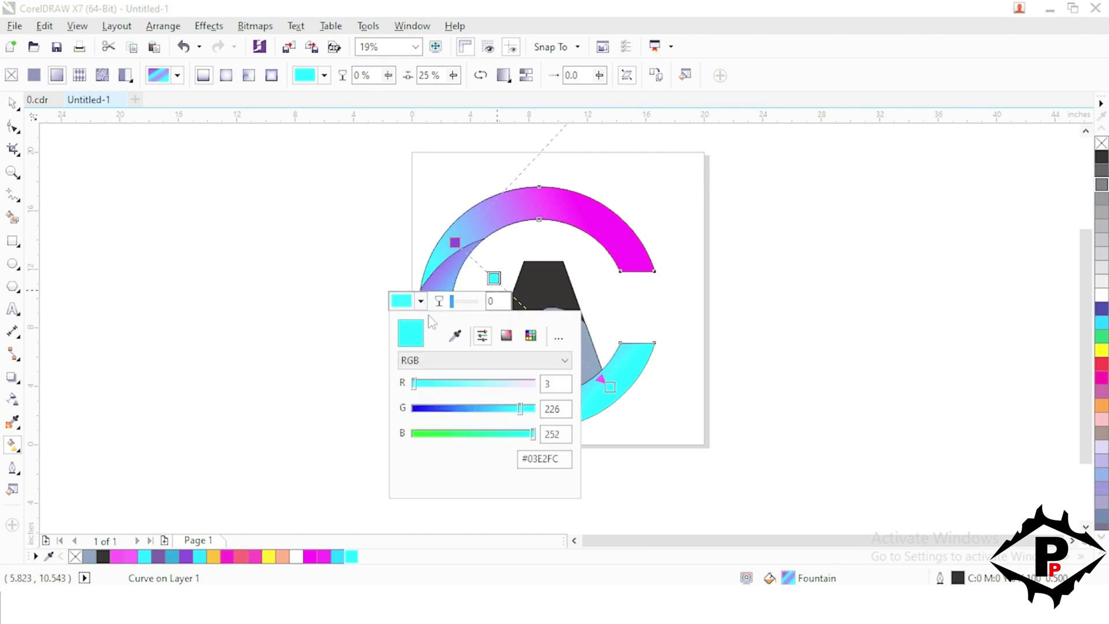
{"action": "left_click_drag", "start_coordinate": [520, 409], "coordinate": [503, 408]}
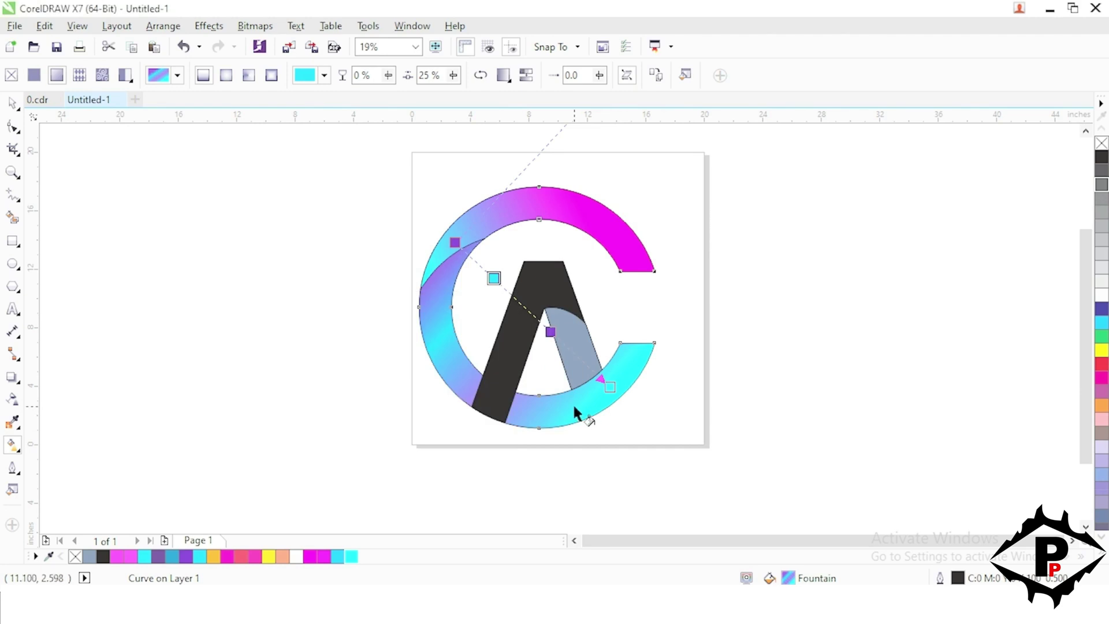
Move the gradient's purple start to the ring's outer edge, its cyan stop to 28% and its end to the corner of the A's leg
{"action": "left_click", "coordinate": [610, 387]}
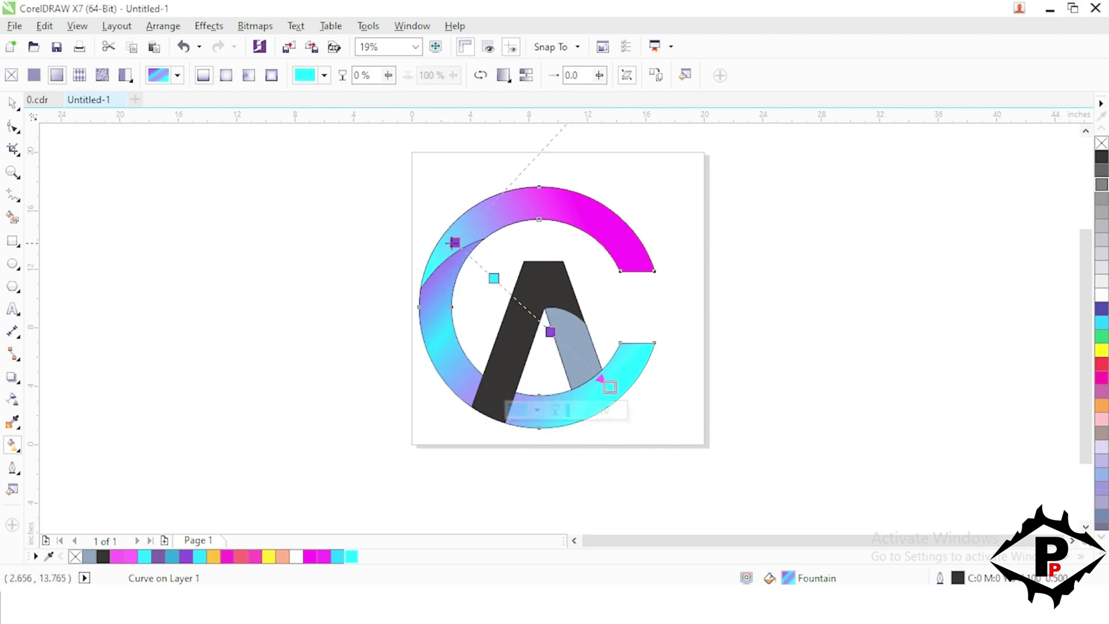
{"action": "left_click_drag", "start_coordinate": [455, 242], "coordinate": [467, 217]}
{"action": "left_click_drag", "start_coordinate": [498, 258], "coordinate": [502, 263]}
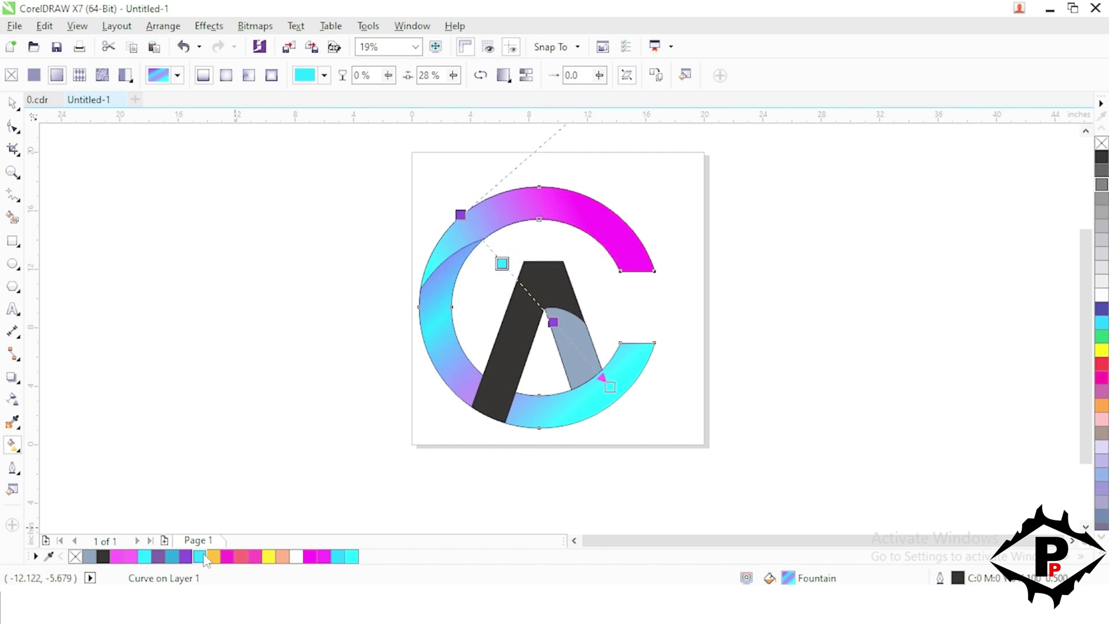
{"action": "left_click_drag", "start_coordinate": [610, 387], "coordinate": [602, 369]}
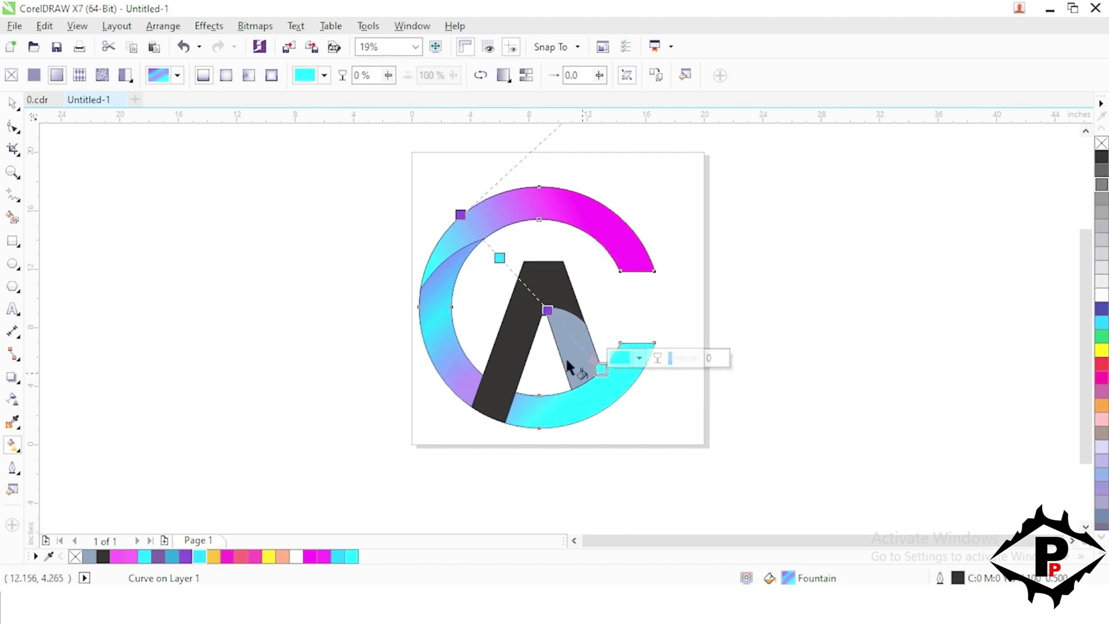
Slide the inner purple stop closer to the gradient's end and the inner cyan stop to 33%
{"action": "left_click", "coordinate": [500, 258]}
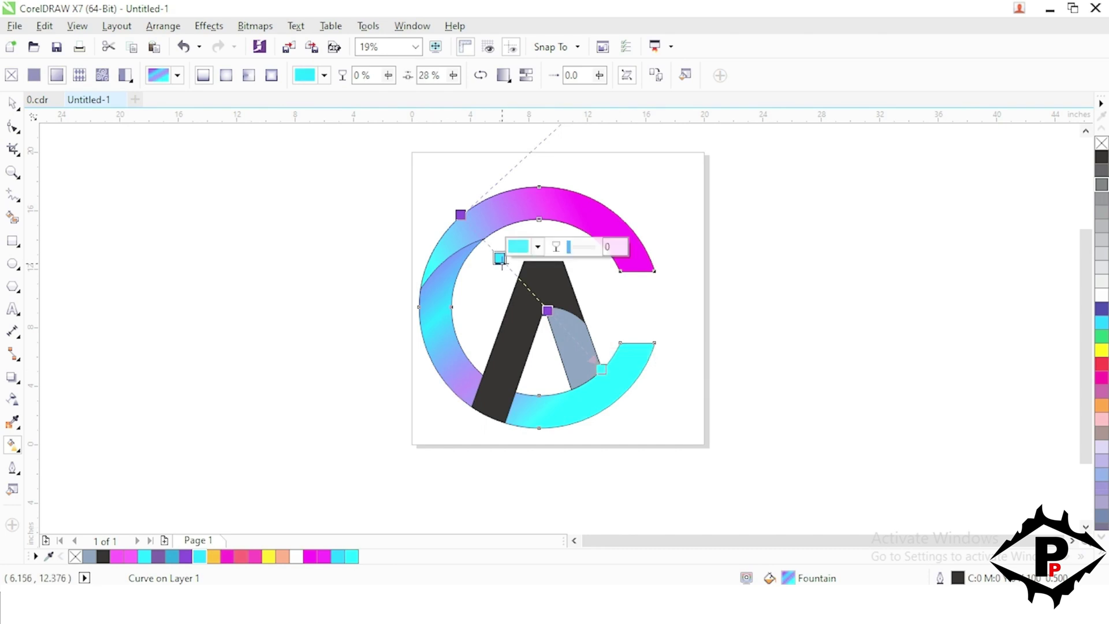
{"action": "left_click", "coordinate": [547, 310]}
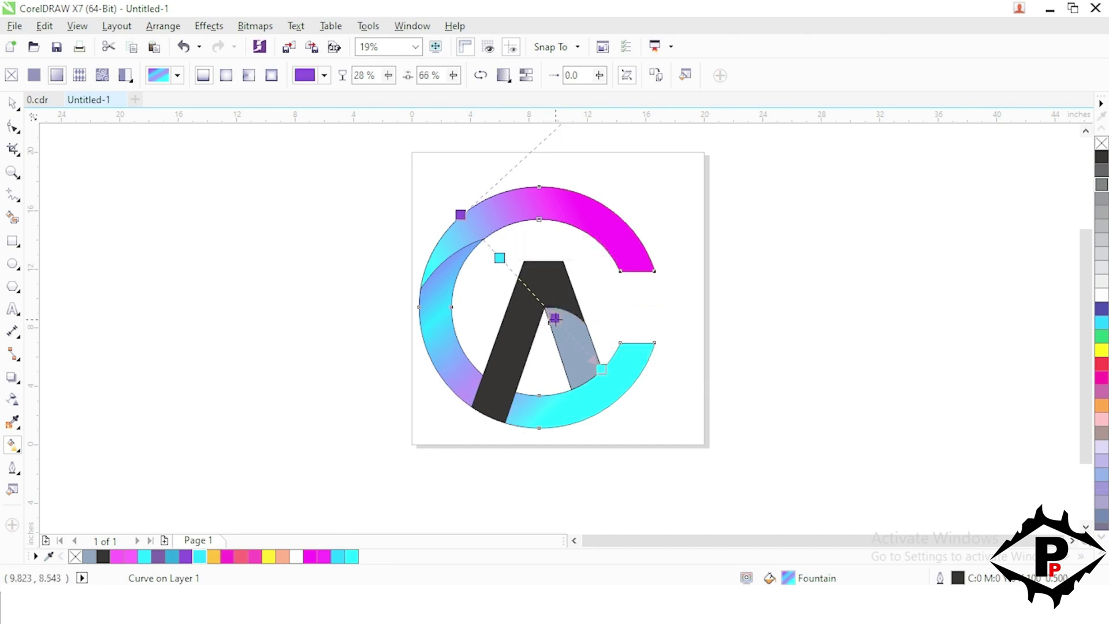
{"action": "left_click_drag", "start_coordinate": [547, 310], "coordinate": [560, 325]}
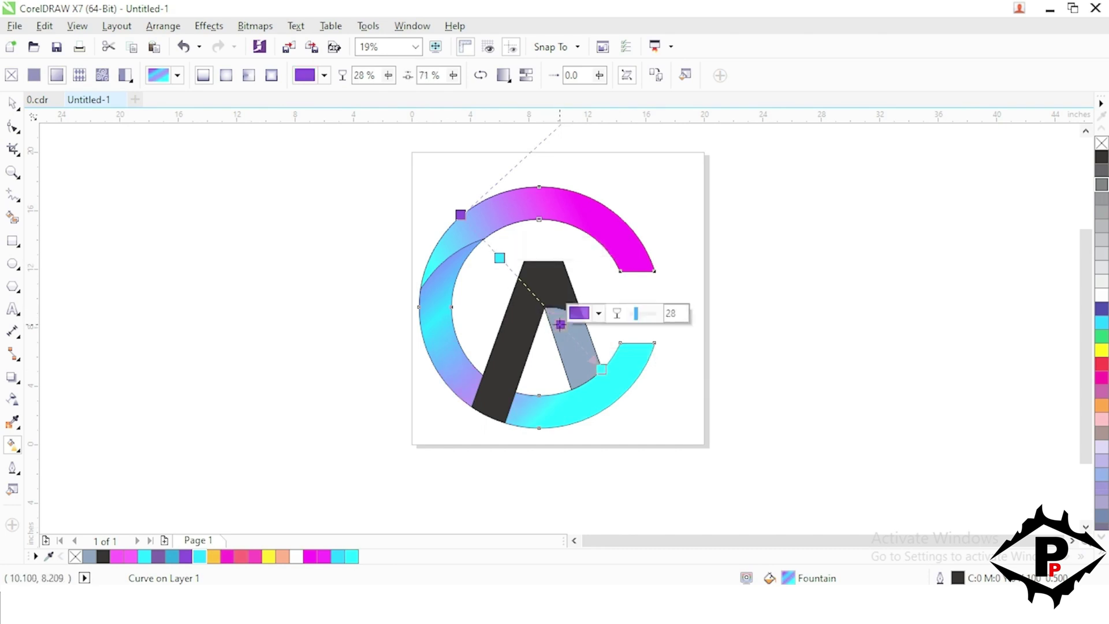
{"action": "left_click_drag", "start_coordinate": [500, 258], "coordinate": [506, 266]}
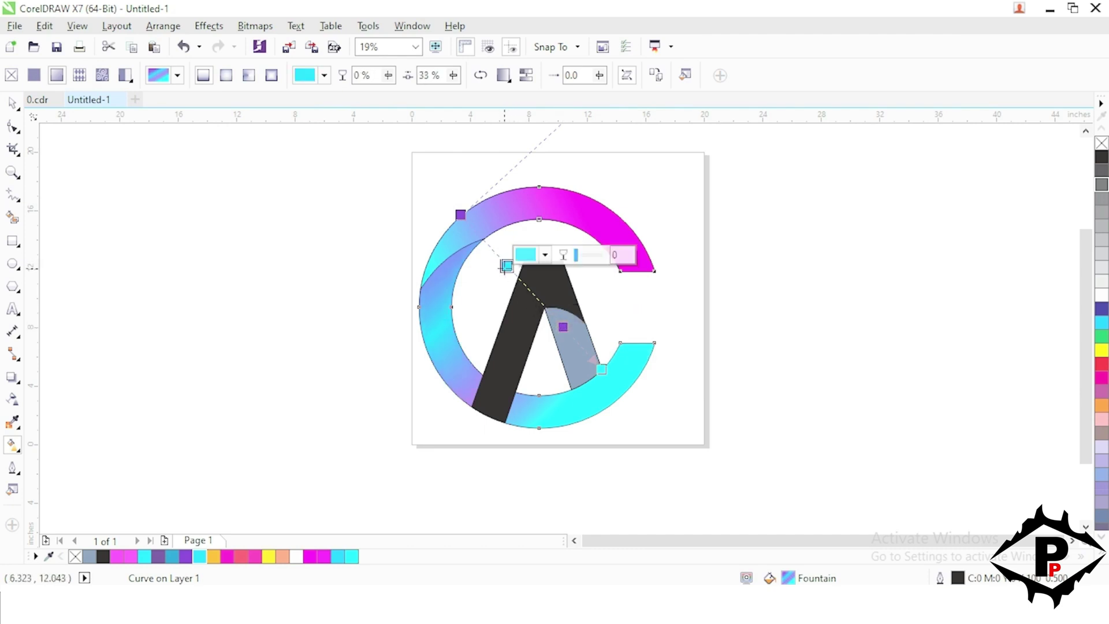
Move the purple start just outside the top of the ring and the inner cyan stop to 31%, then deselect the lower C part
{"action": "left_click", "coordinate": [461, 215]}
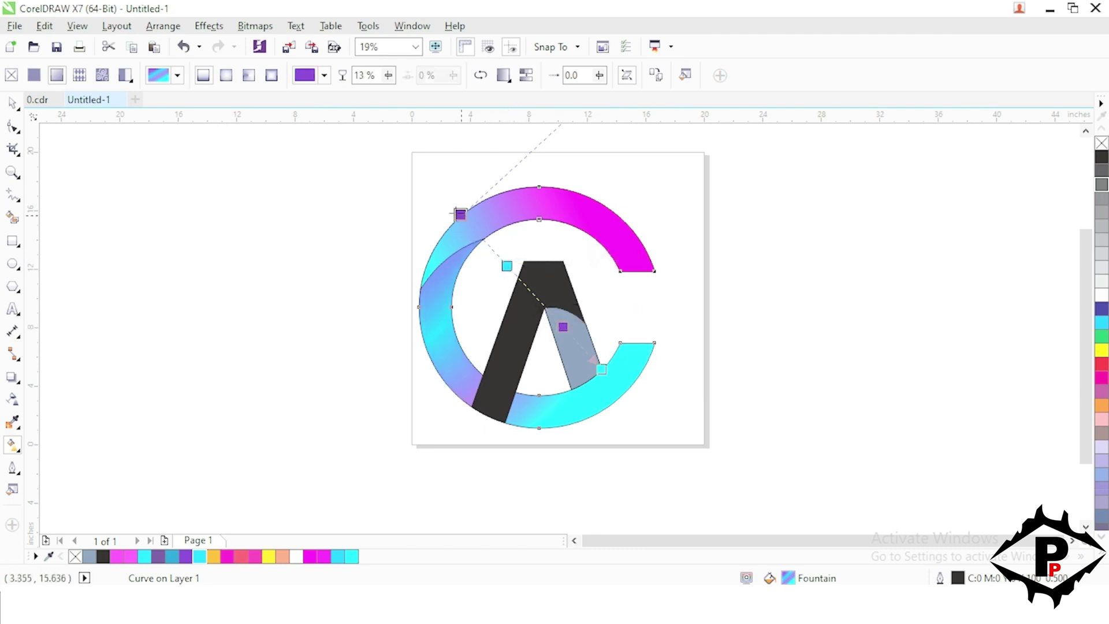
{"action": "left_click_drag", "start_coordinate": [460, 215], "coordinate": [451, 211]}
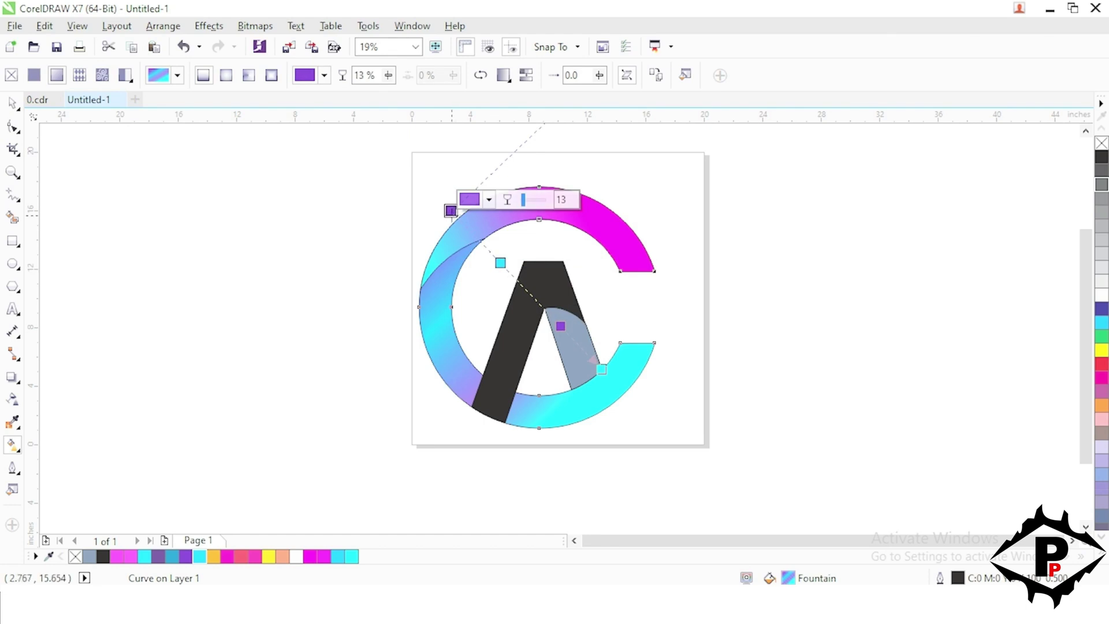
{"action": "left_click_drag", "start_coordinate": [451, 210], "coordinate": [438, 198]}
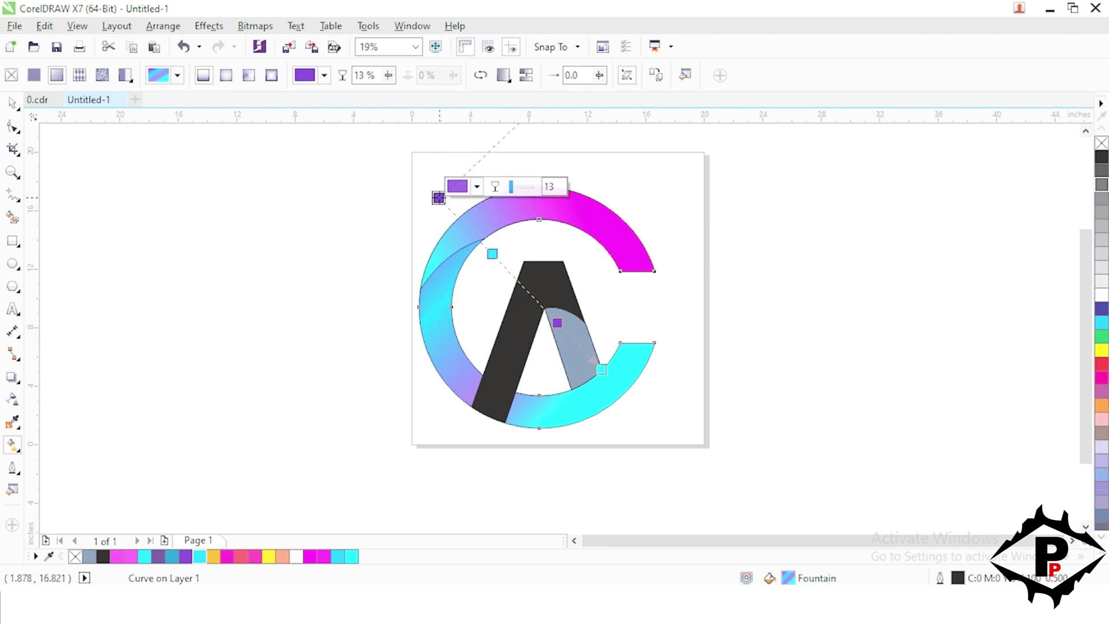
{"action": "left_click", "coordinate": [490, 254]}
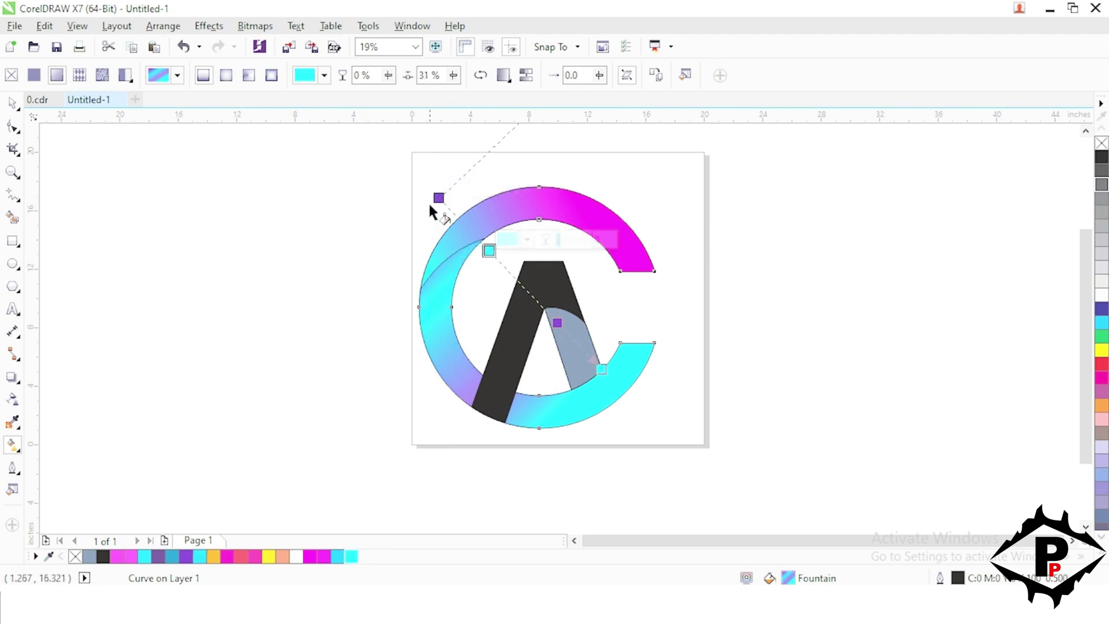
{"action": "left_click_drag", "start_coordinate": [439, 198], "coordinate": [462, 182]}
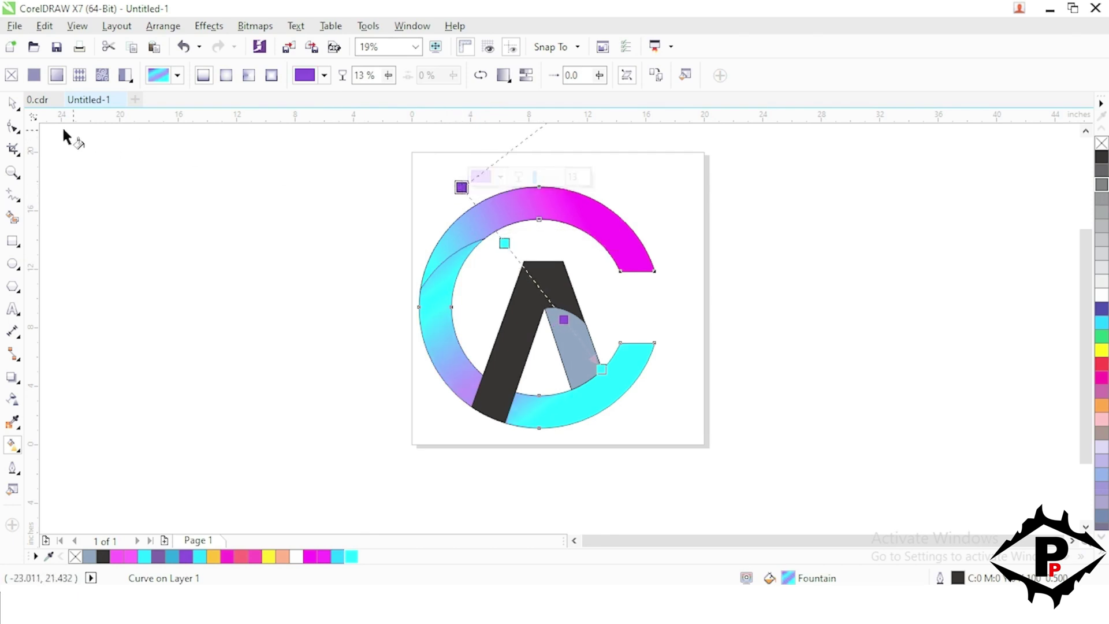
{"action": "left_click", "coordinate": [12, 104]}
{"action": "left_click", "coordinate": [305, 378]}
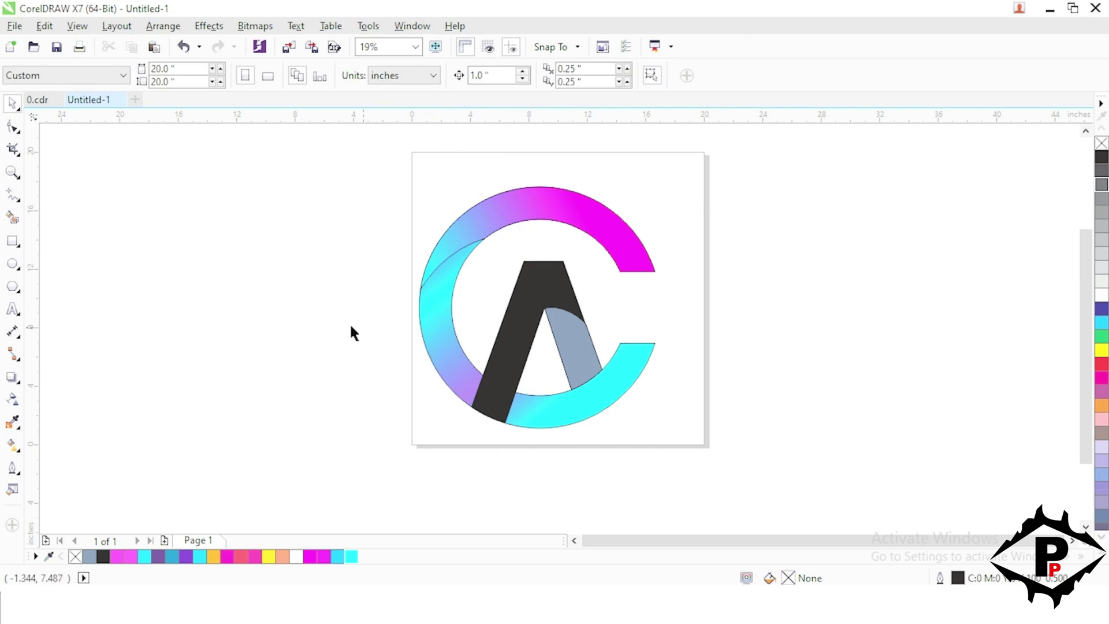
Apply a linear fountain fill to the A's dark piece, running from its flat top down to its foot, with a yellow-orange start colour
{"action": "left_click", "coordinate": [16, 448]}
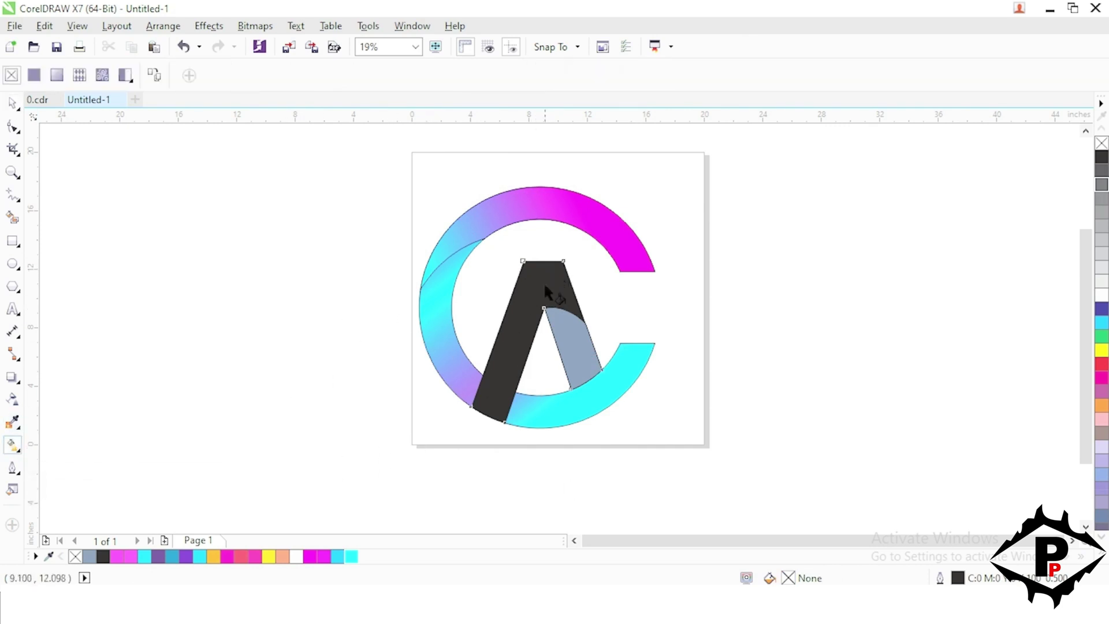
{"action": "left_click", "coordinate": [543, 282]}
{"action": "left_click_drag", "start_coordinate": [543, 261], "coordinate": [546, 406]}
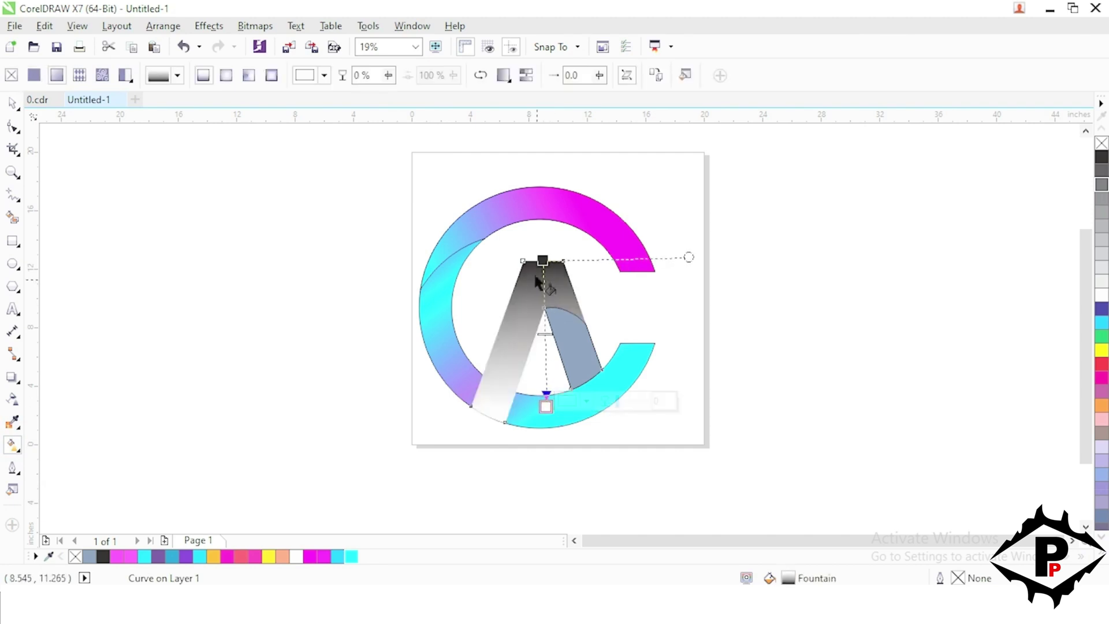
{"action": "left_click", "coordinate": [543, 260]}
{"action": "left_click", "coordinate": [213, 557]}
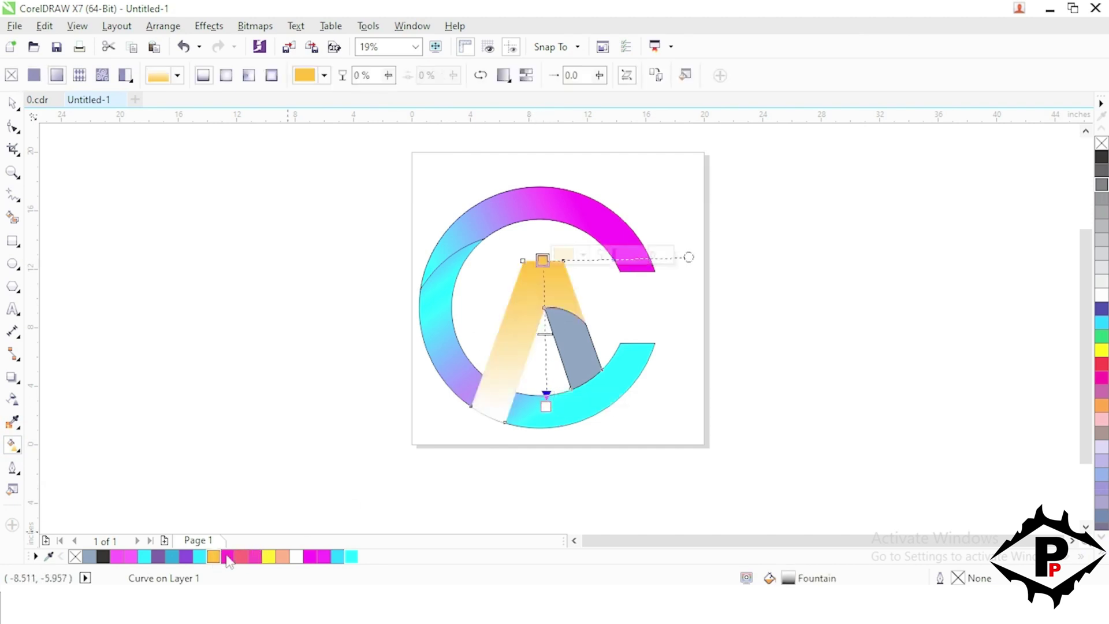
Set the end colour of the A's long-leg gradient to magenta (R255 G0 B217) and give the short leg a salmon-to-magenta linear fountain fill
{"action": "left_click", "coordinate": [546, 407]}
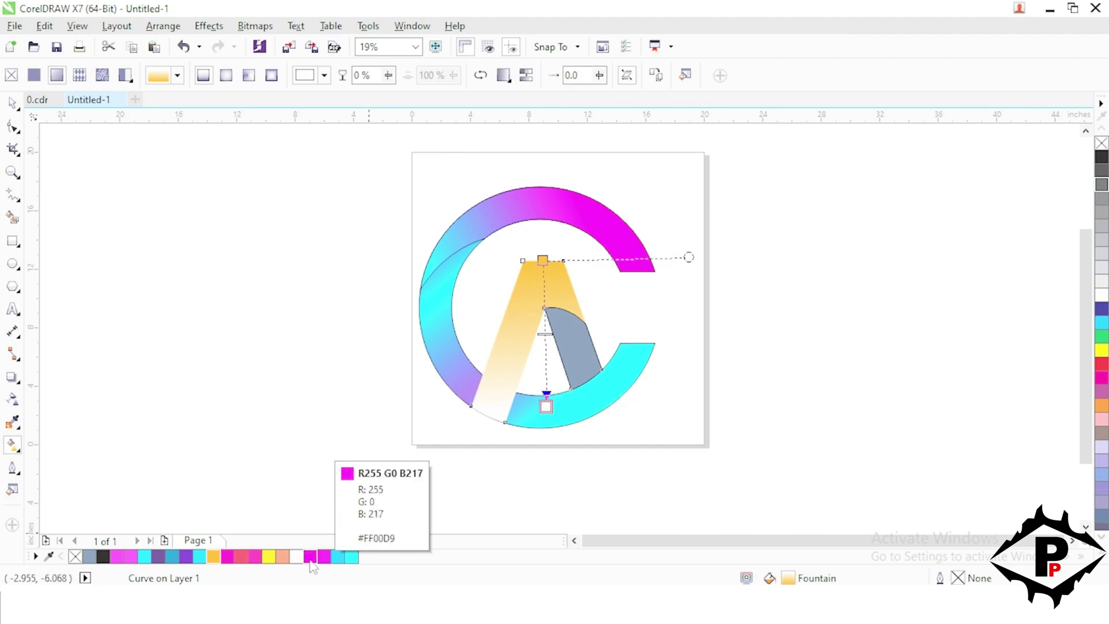
{"action": "left_click", "coordinate": [308, 558]}
{"action": "left_click", "coordinate": [574, 341]}
{"action": "left_click_drag", "start_coordinate": [638, 276], "coordinate": [603, 397]}
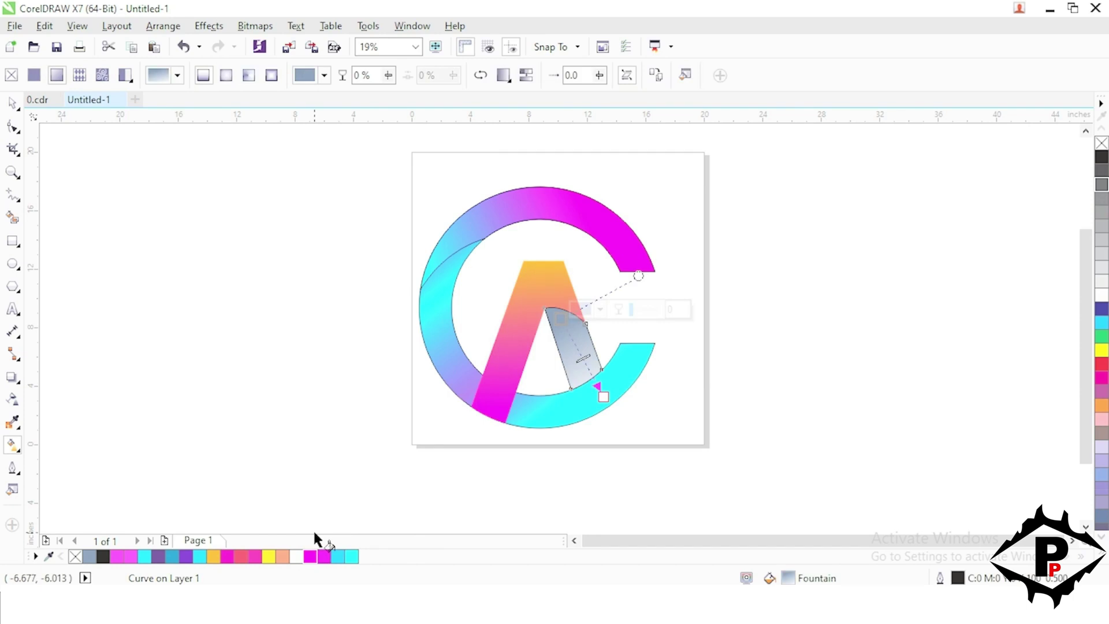
{"action": "left_click", "coordinate": [282, 556]}
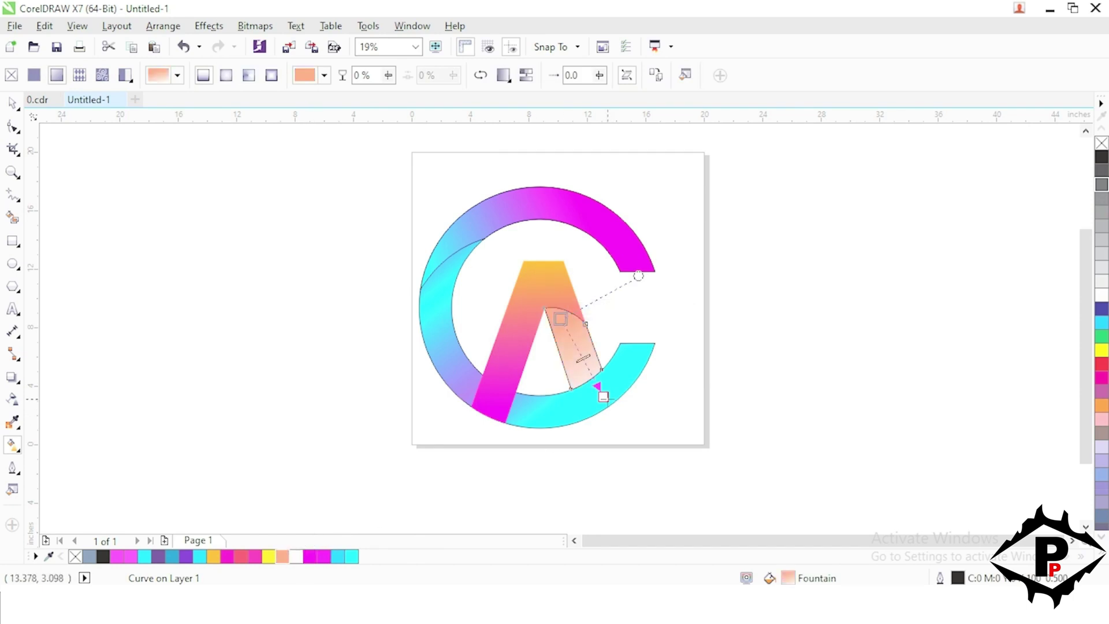
{"action": "left_click", "coordinate": [603, 397]}
{"action": "left_click", "coordinate": [323, 557]}
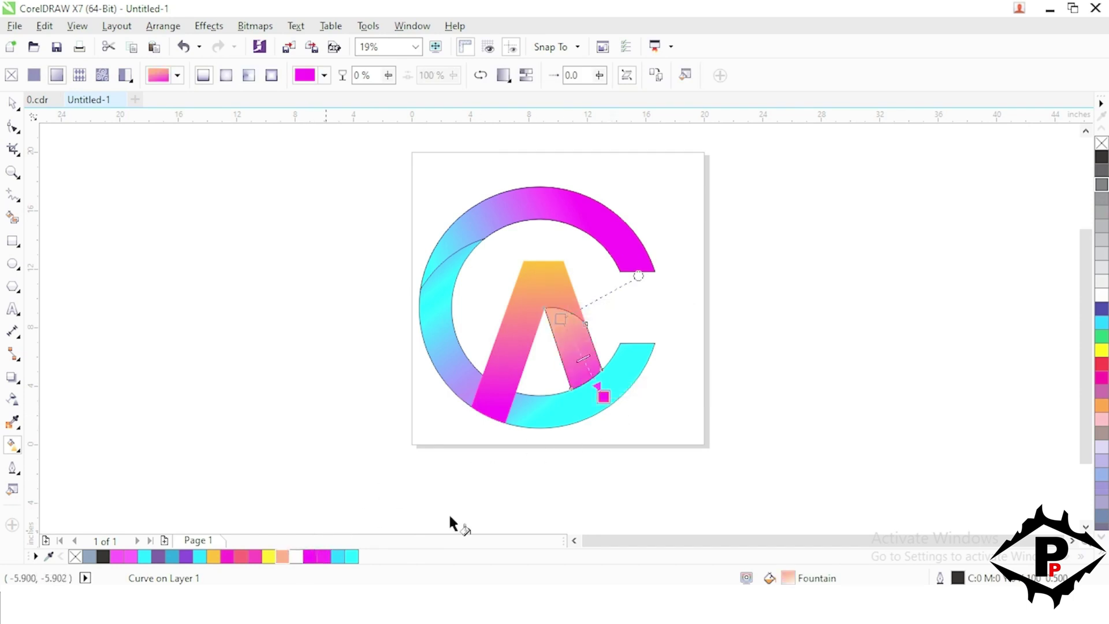
Remove the outlines from all four logo pieces and deselect them
{"action": "left_click", "coordinate": [12, 104]}
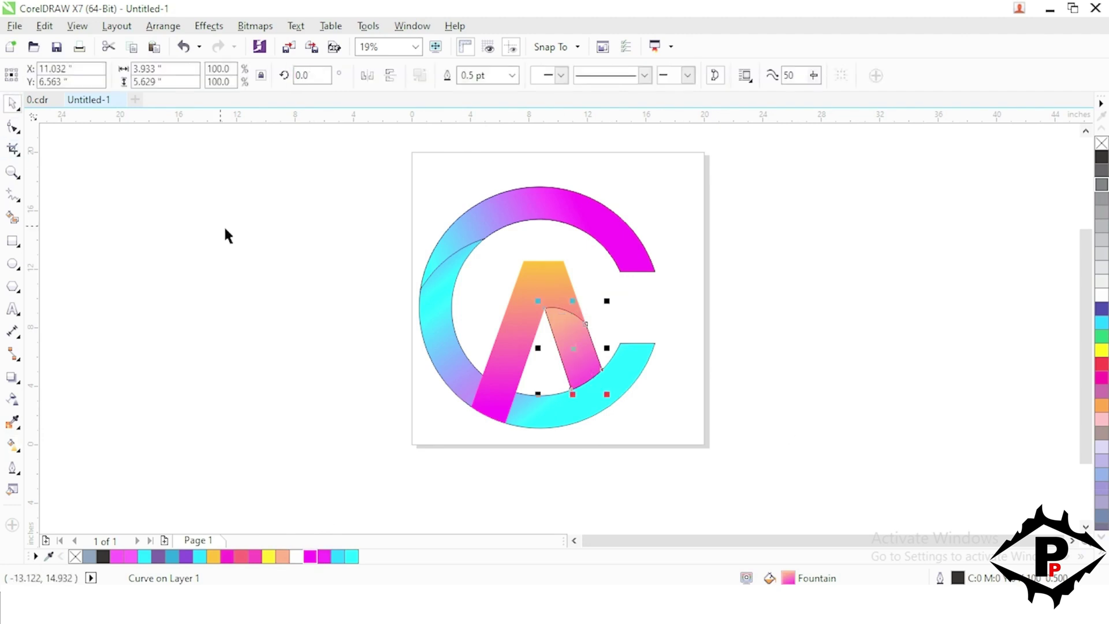
{"action": "left_click_drag", "start_coordinate": [314, 154], "coordinate": [768, 479]}
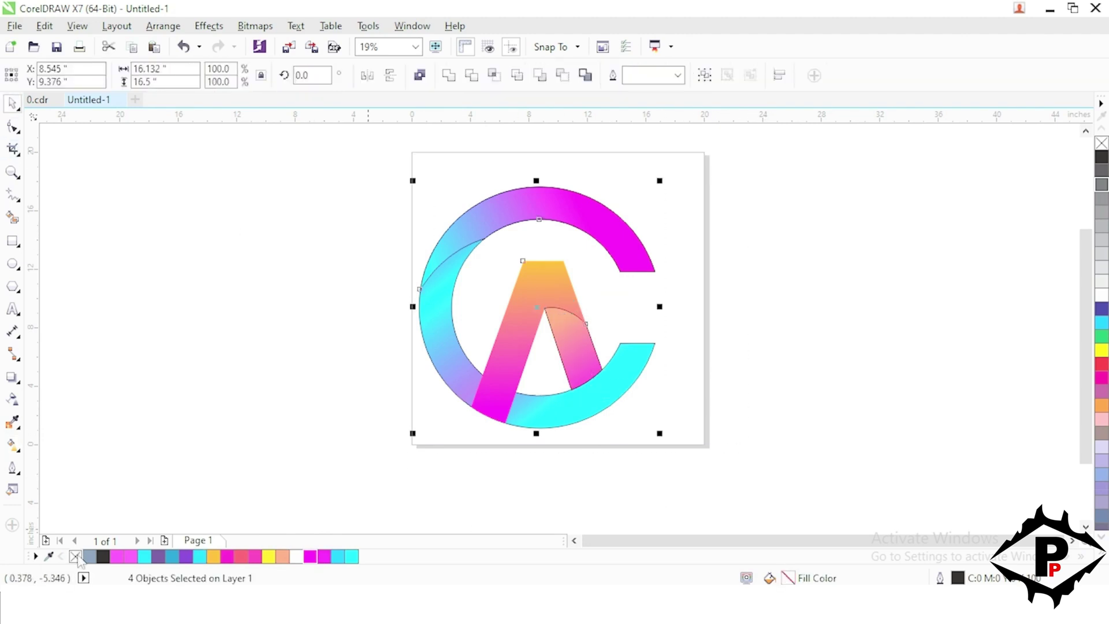
{"action": "right_click", "coordinate": [75, 557]}
{"action": "left_click", "coordinate": [192, 406]}
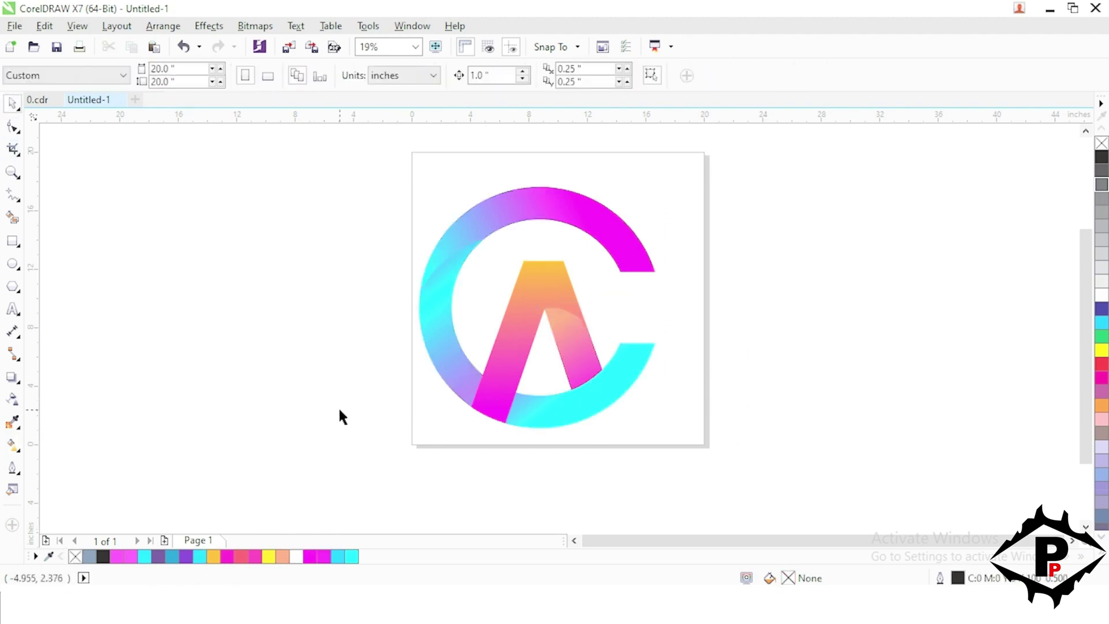
Move the lower C part's purple gradient start to the ring's inner upper edge and its cyan end onto the ring beyond the A's short leg
{"action": "left_click", "coordinate": [448, 277]}
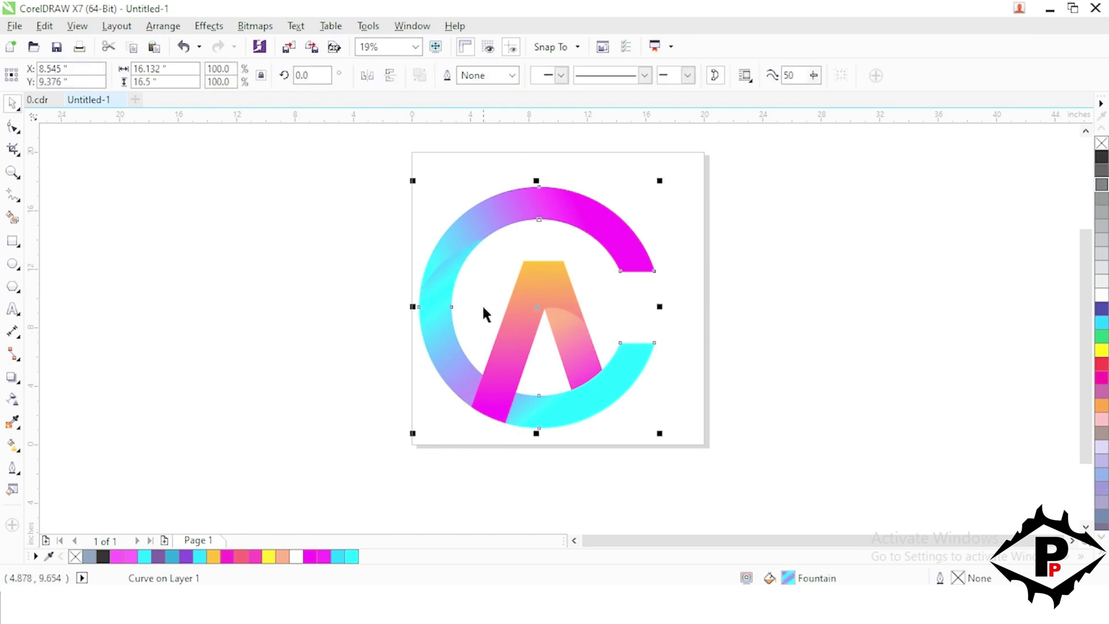
{"action": "left_click", "coordinate": [12, 445]}
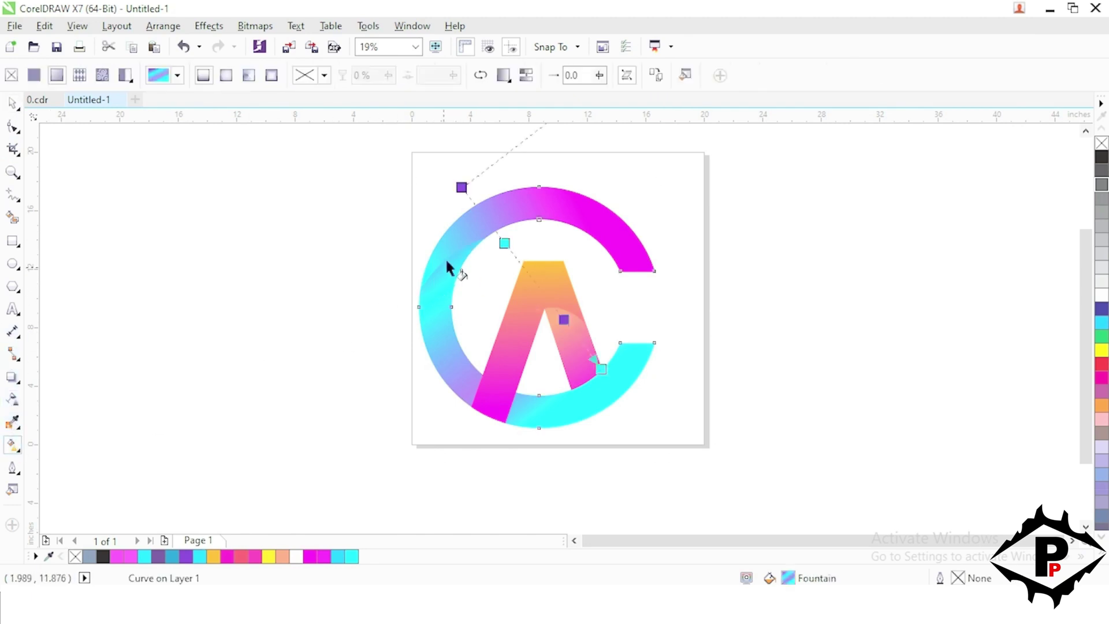
{"action": "left_click", "coordinate": [472, 188]}
{"action": "left_click_drag", "start_coordinate": [472, 188], "coordinate": [499, 211]}
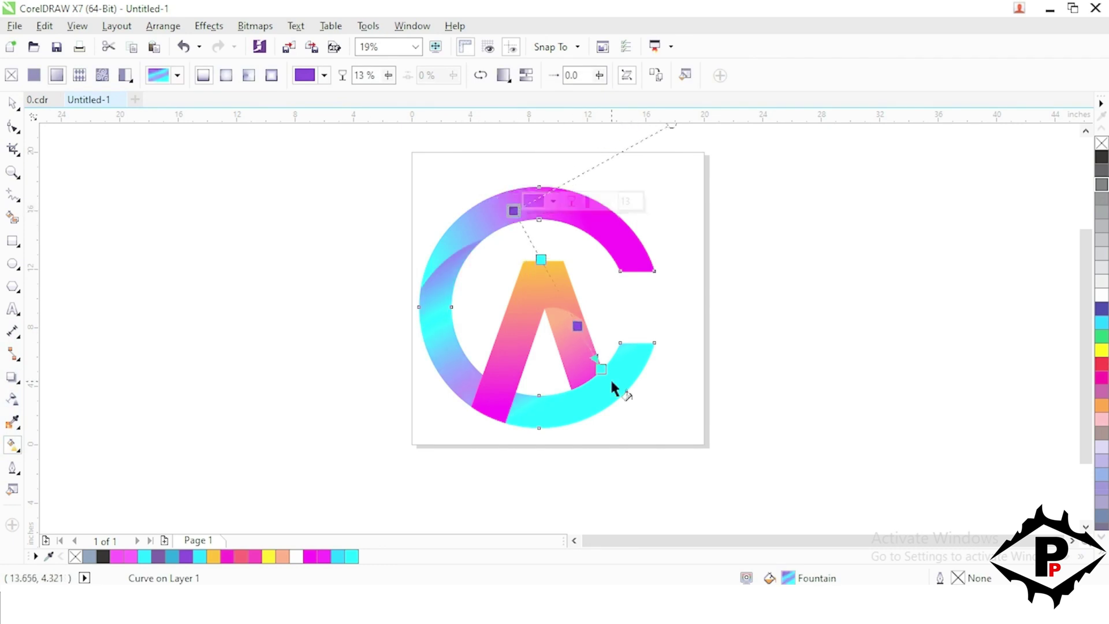
{"action": "left_click_drag", "start_coordinate": [601, 368], "coordinate": [618, 388]}
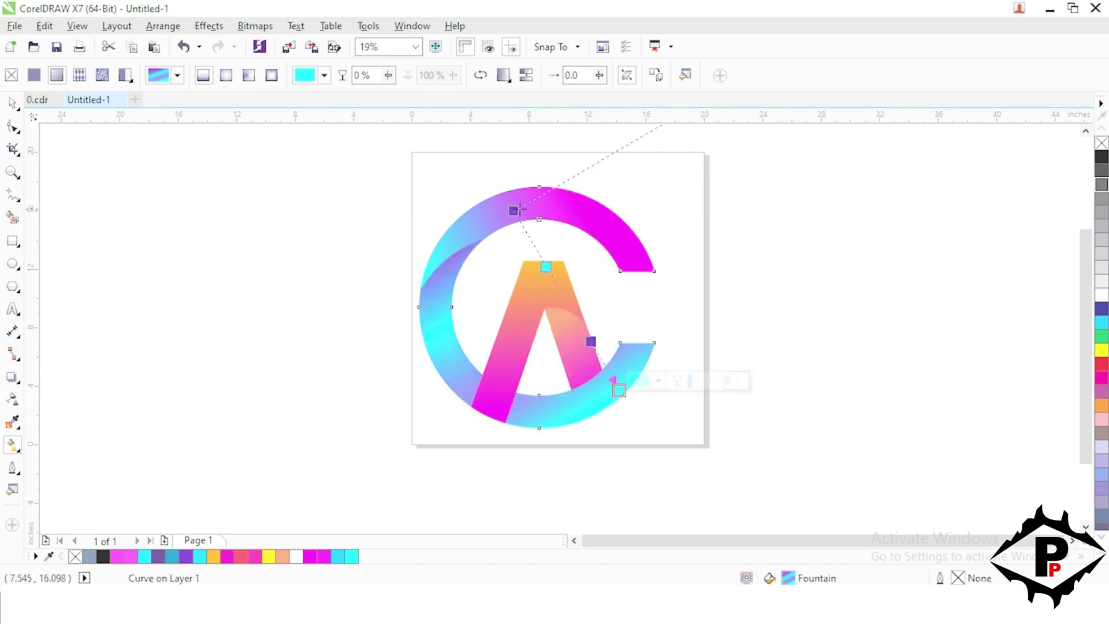
{"action": "mouse_move", "coordinate": [514, 210]}
{"action": "left_mouse_down"}
{"action": "mouse_move", "coordinate": [503, 226]}
{"action": "mouse_move", "coordinate": [495, 218]}
{"action": "left_mouse_up"}
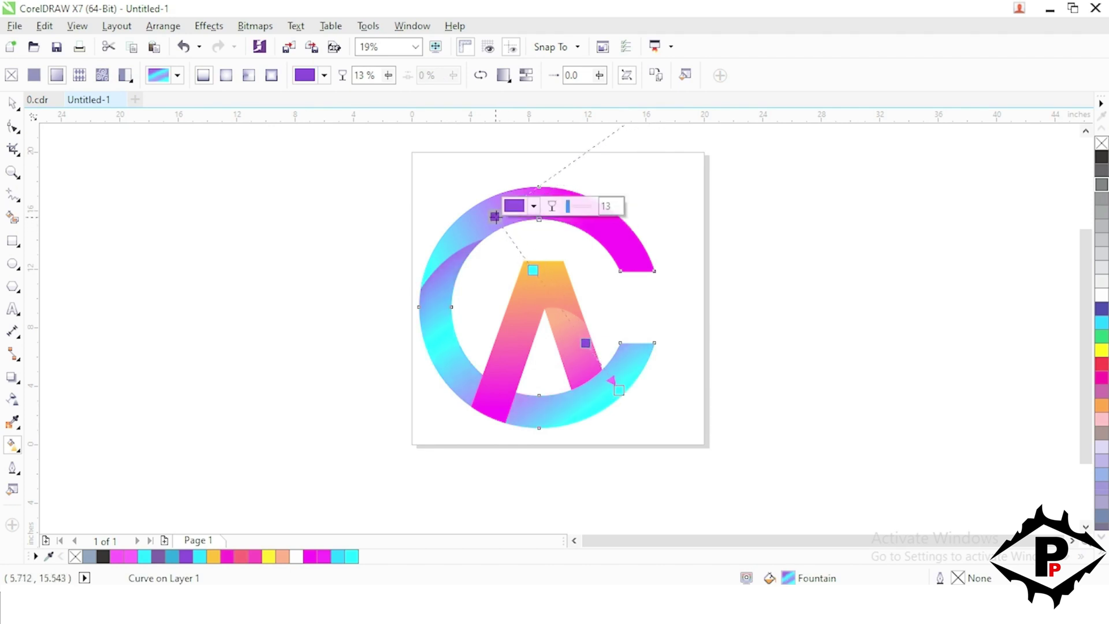
Recolour the gradient's purple start to dark navy, lowering its red value and setting blue to 103
{"action": "left_click", "coordinate": [533, 207]}
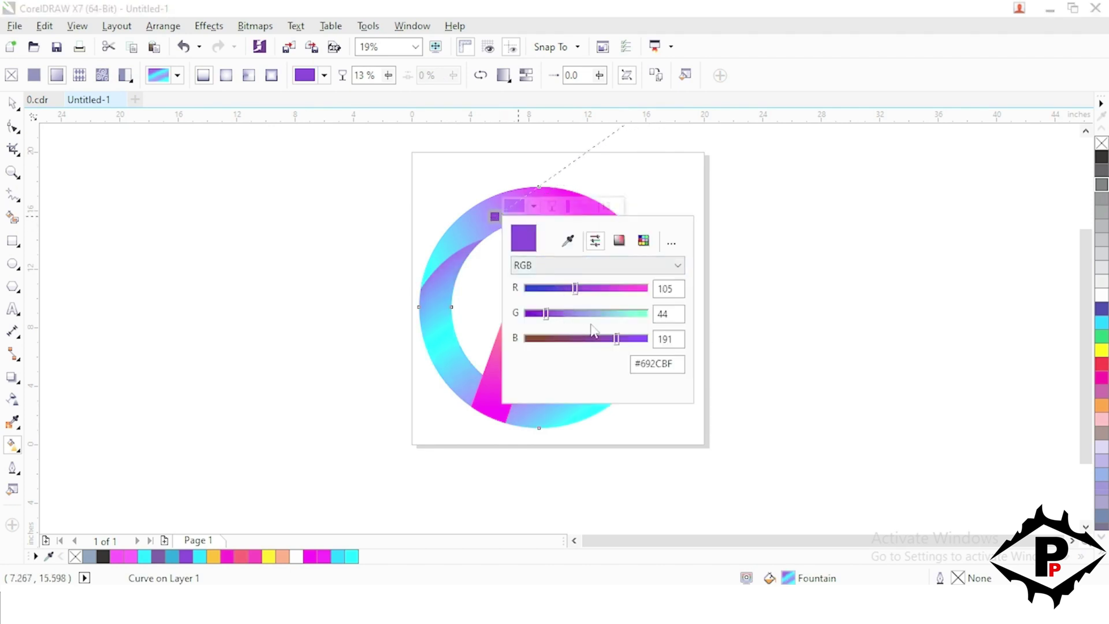
{"action": "mouse_move", "coordinate": [616, 338]}
{"action": "left_mouse_down"}
{"action": "mouse_move", "coordinate": [631, 341]}
{"action": "mouse_move", "coordinate": [587, 345]}
{"action": "mouse_move", "coordinate": [630, 341]}
{"action": "left_mouse_up"}
{"action": "mouse_move", "coordinate": [573, 297]}
{"action": "left_mouse_down"}
{"action": "mouse_move", "coordinate": [563, 294]}
{"action": "mouse_move", "coordinate": [606, 295]}
{"action": "mouse_move", "coordinate": [557, 290]}
{"action": "left_mouse_up"}
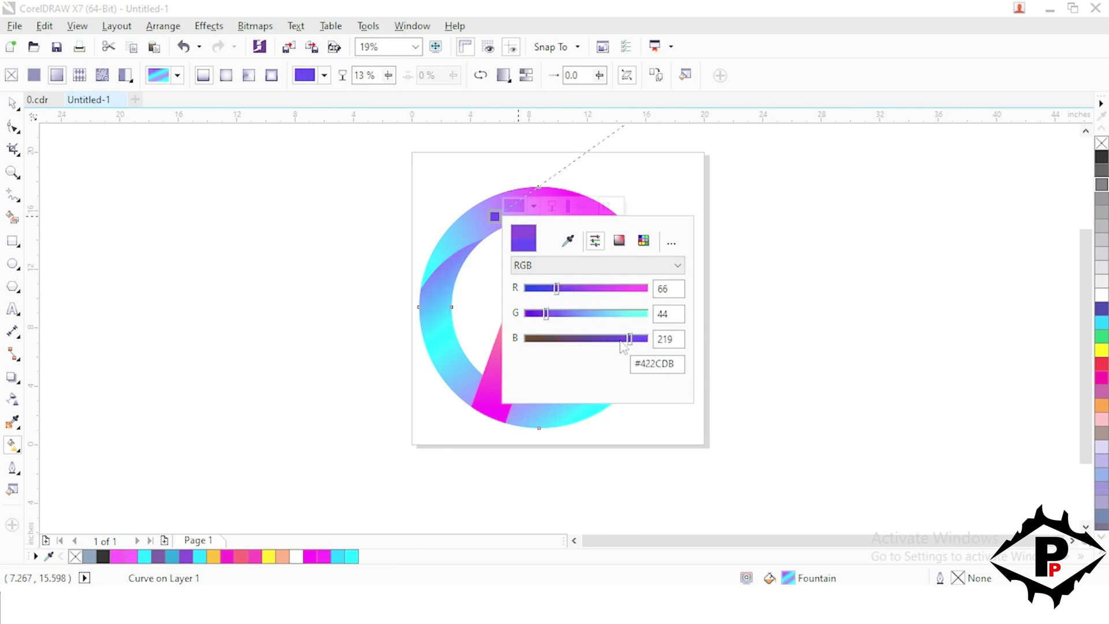
{"action": "left_click_drag", "start_coordinate": [622, 342], "coordinate": [574, 339]}
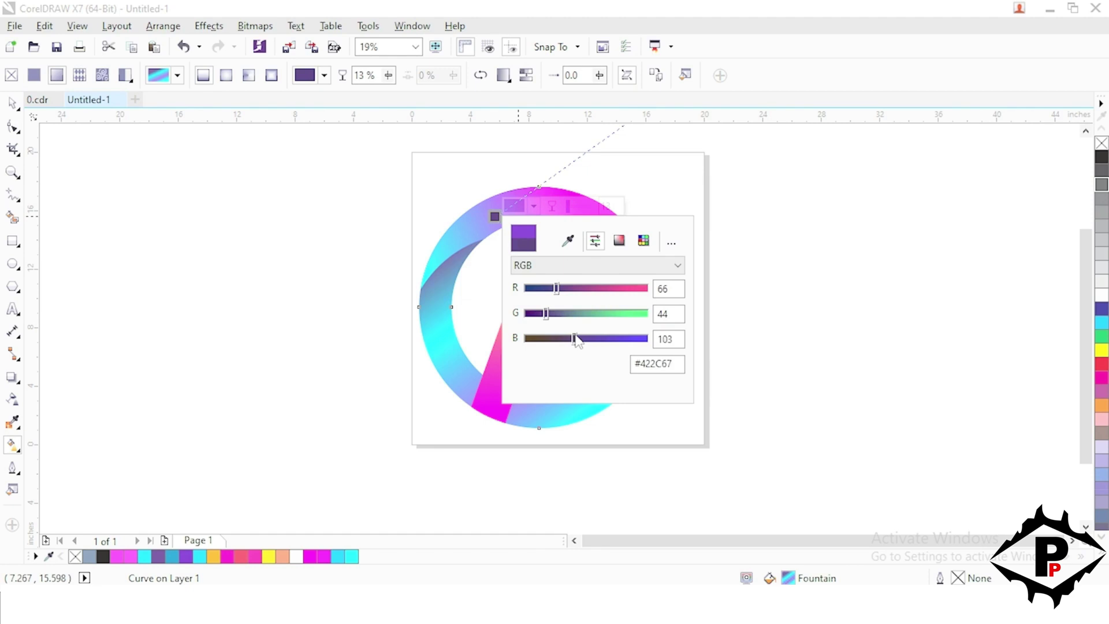
{"action": "left_click_drag", "start_coordinate": [555, 287], "coordinate": [530, 322]}
{"action": "left_click", "coordinate": [155, 207]}
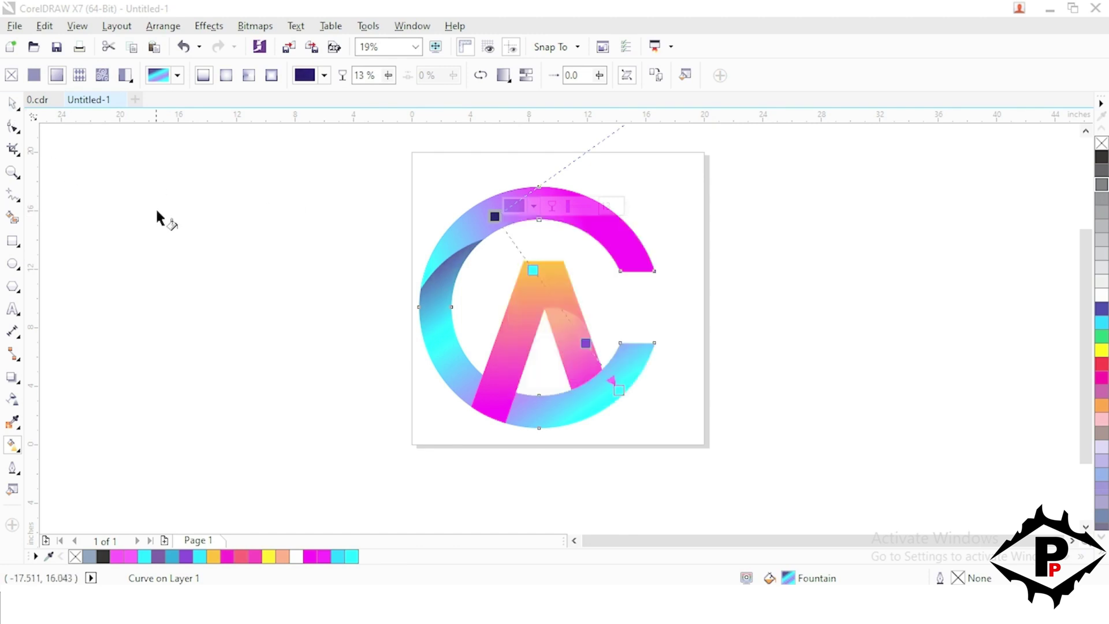
Move the lower C part's gradient end back to the outer foot corner of the A's short leg and the inner cyan stop to 28%
{"action": "left_click", "coordinate": [439, 344]}
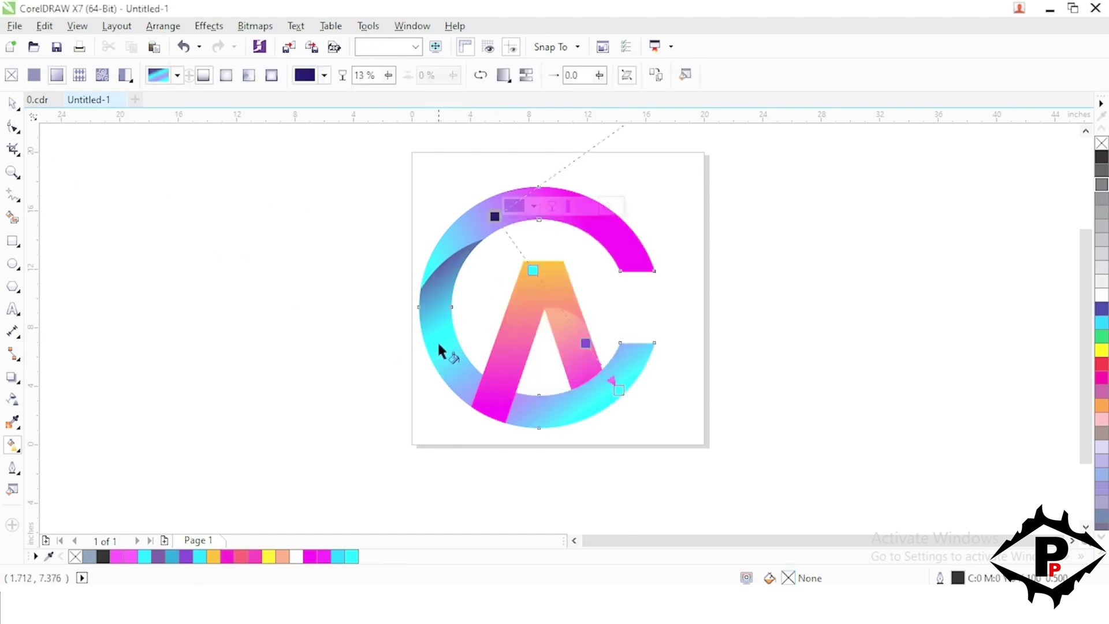
{"action": "left_click", "coordinate": [532, 270]}
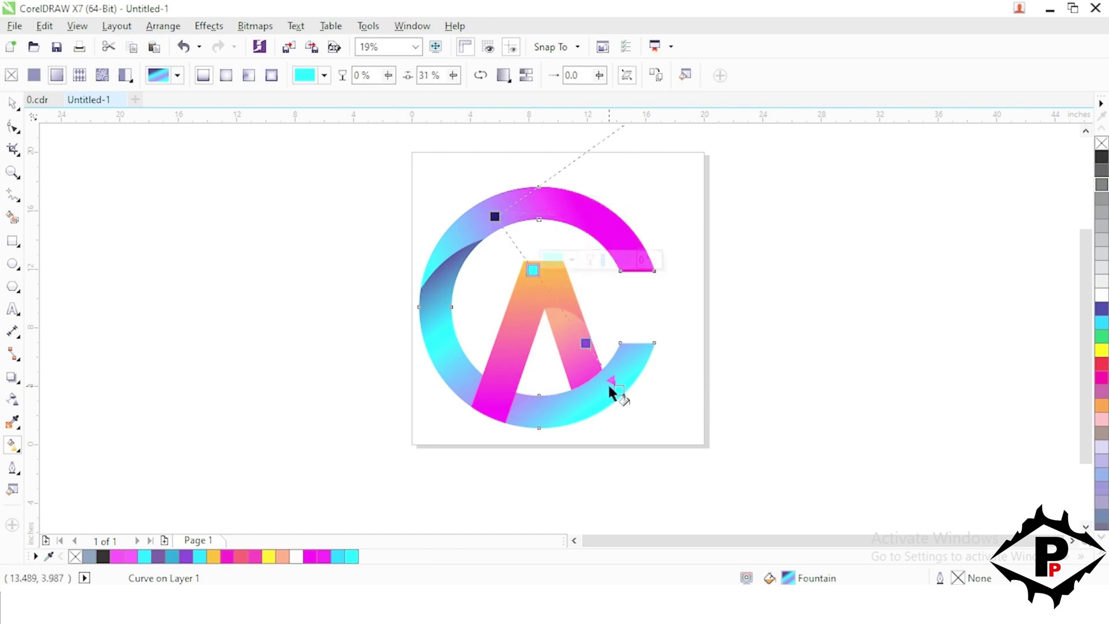
{"action": "left_click_drag", "start_coordinate": [609, 388], "coordinate": [603, 365]}
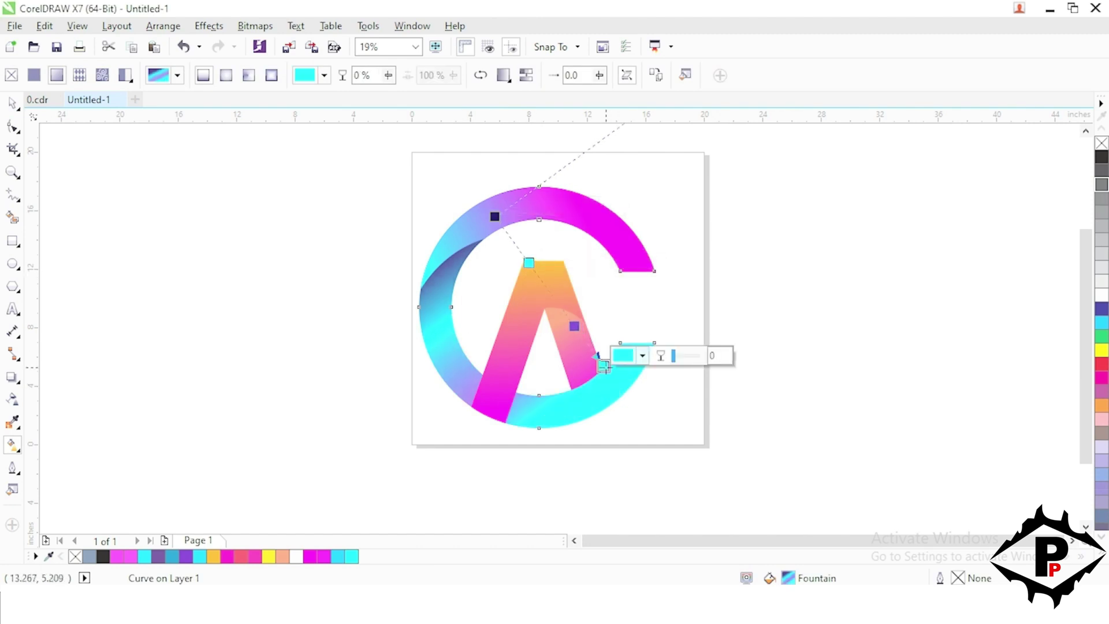
{"action": "left_click_drag", "start_coordinate": [529, 263], "coordinate": [526, 258]}
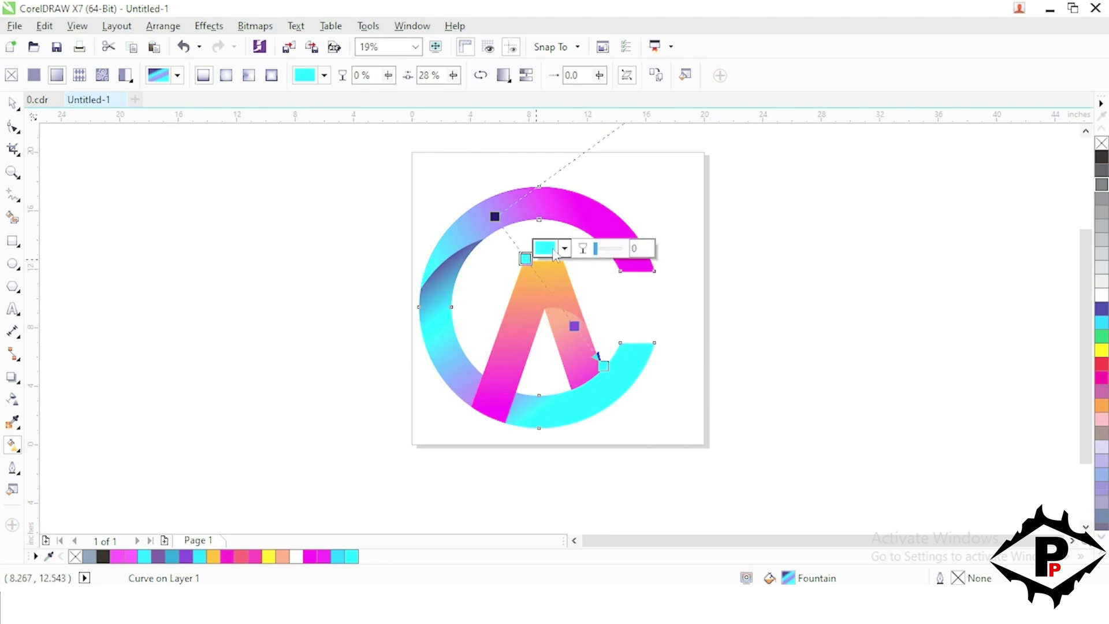
Deepen the inner cyan stop's colour by setting green to 195 and red to its minimum
{"action": "left_click", "coordinate": [553, 250]}
{"action": "mouse_move", "coordinate": [664, 358]}
{"action": "left_mouse_down"}
{"action": "mouse_move", "coordinate": [678, 360]}
{"action": "mouse_move", "coordinate": [651, 358]}
{"action": "left_mouse_up"}
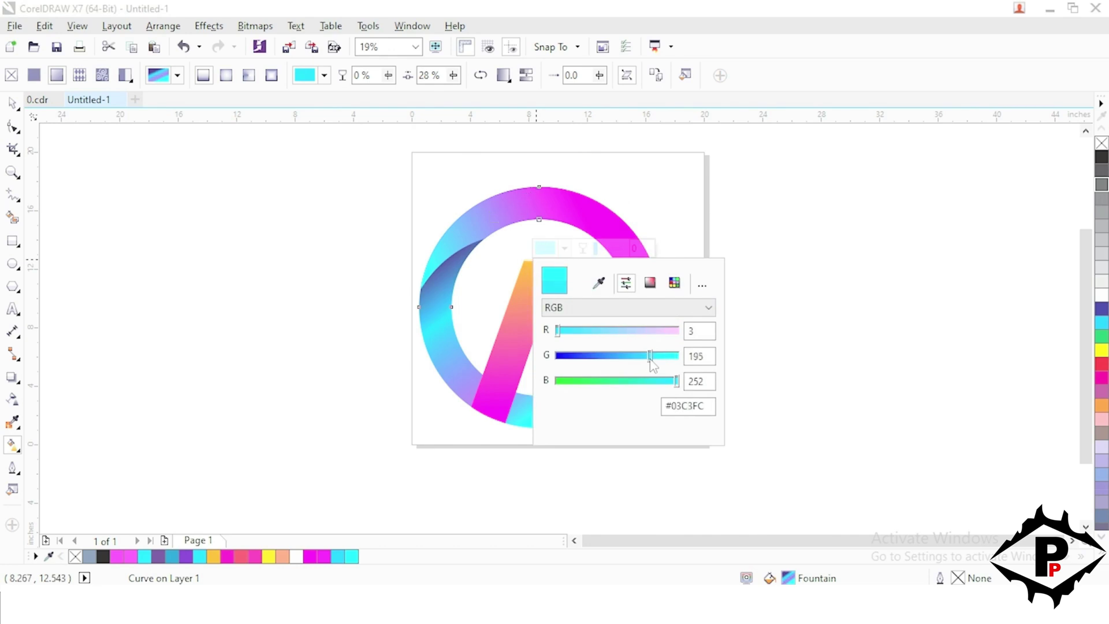
{"action": "left_click_drag", "start_coordinate": [558, 331], "coordinate": [543, 329]}
{"action": "left_click", "coordinate": [420, 339]}
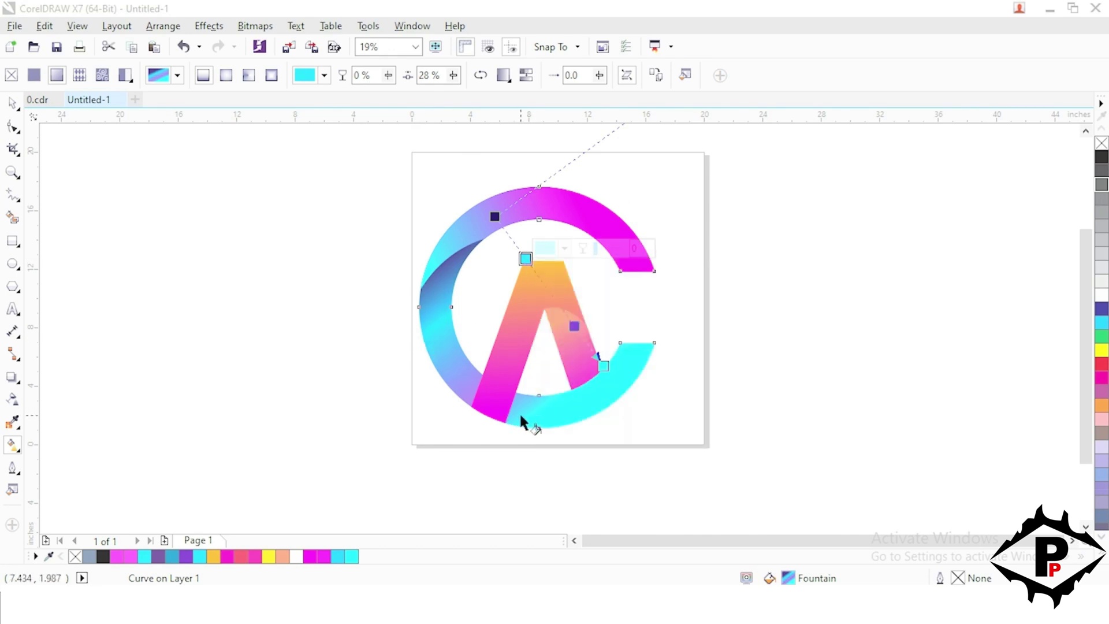
Set the green value of the gradient's cyan end colour to 210 and deselect the lower C part
{"action": "left_click", "coordinate": [603, 365]}
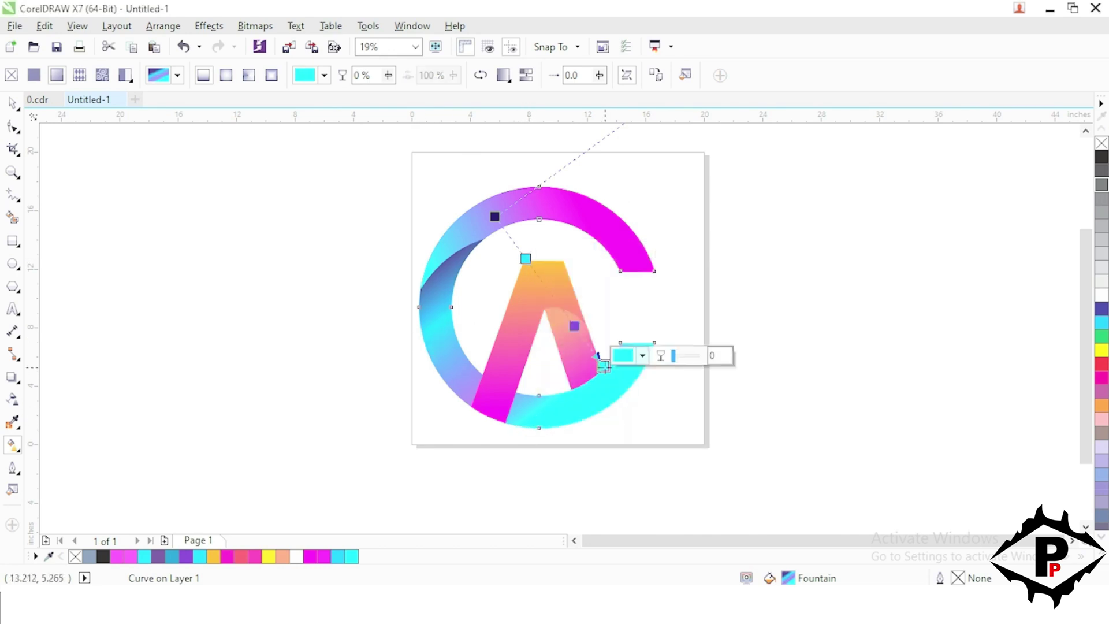
{"action": "left_click", "coordinate": [644, 357]}
{"action": "mouse_move", "coordinate": [741, 463]}
{"action": "left_mouse_down"}
{"action": "mouse_move", "coordinate": [765, 469]}
{"action": "mouse_move", "coordinate": [742, 472]}
{"action": "left_mouse_up"}
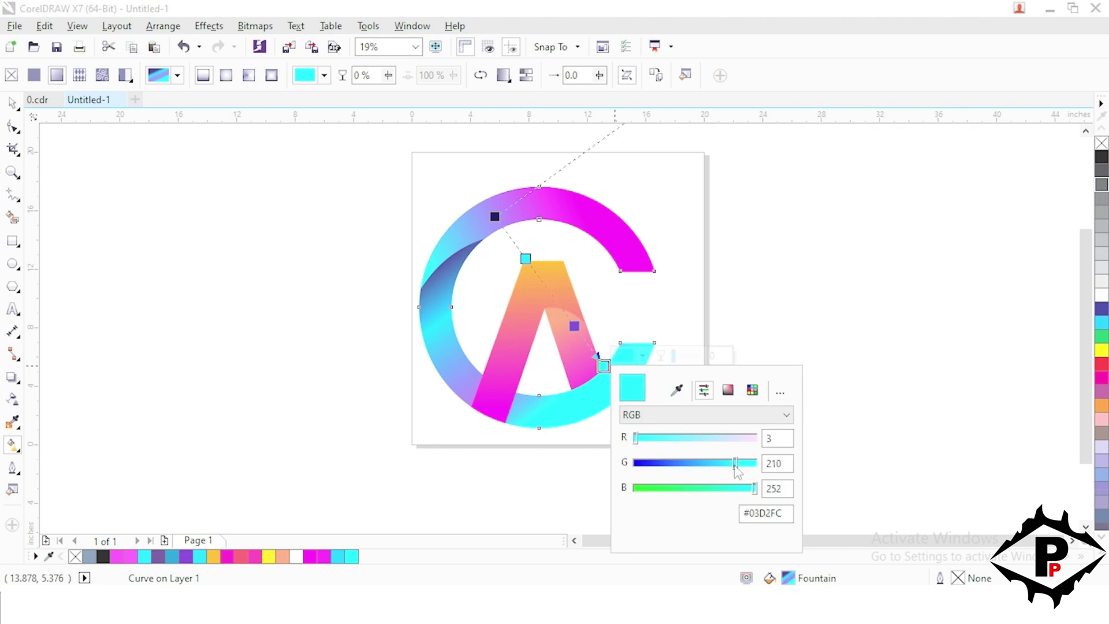
{"action": "key", "text": "space"}
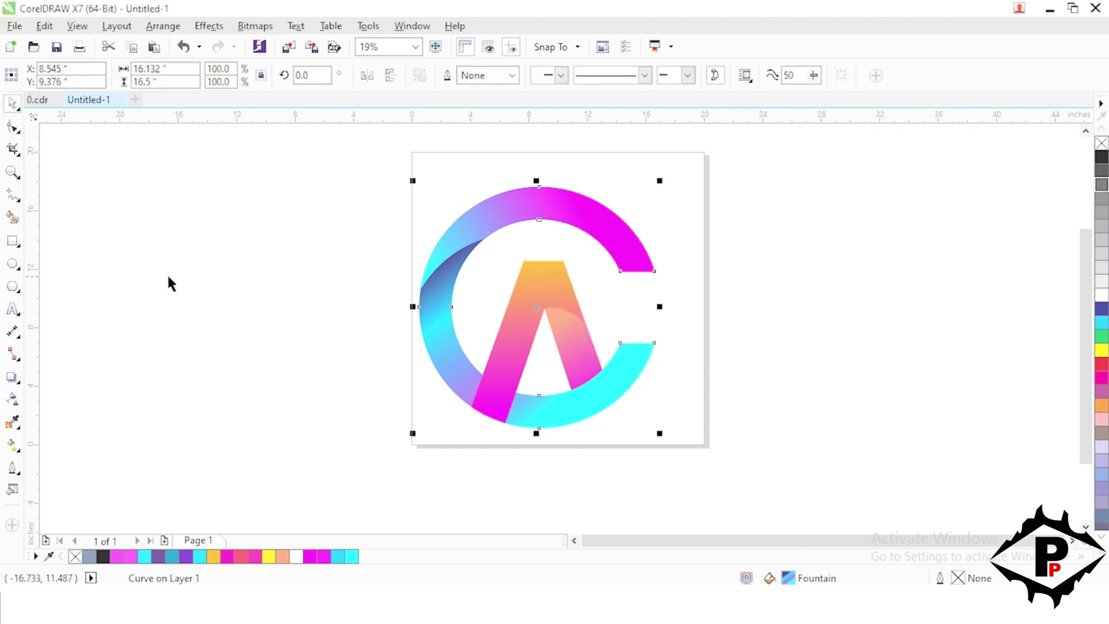
{"action": "left_click", "coordinate": [167, 276]}
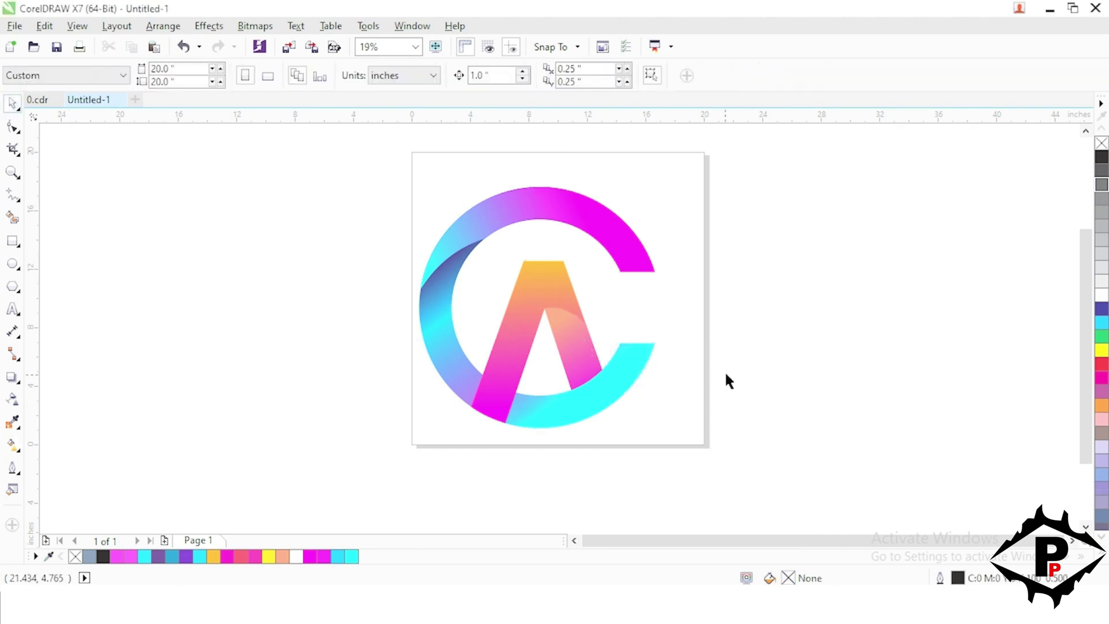
Change the start colour of the A's short-leg gradient to yellow-orange (R250 G176 B47)
{"action": "left_click", "coordinate": [575, 341]}
{"action": "key", "text": "g"}
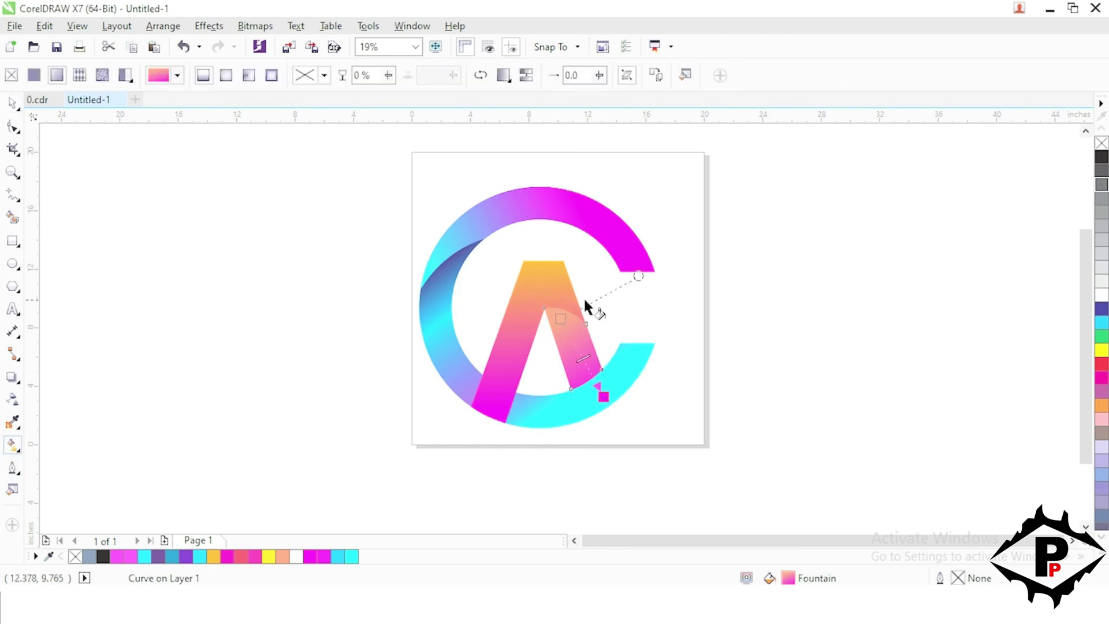
{"action": "left_click", "coordinate": [563, 319]}
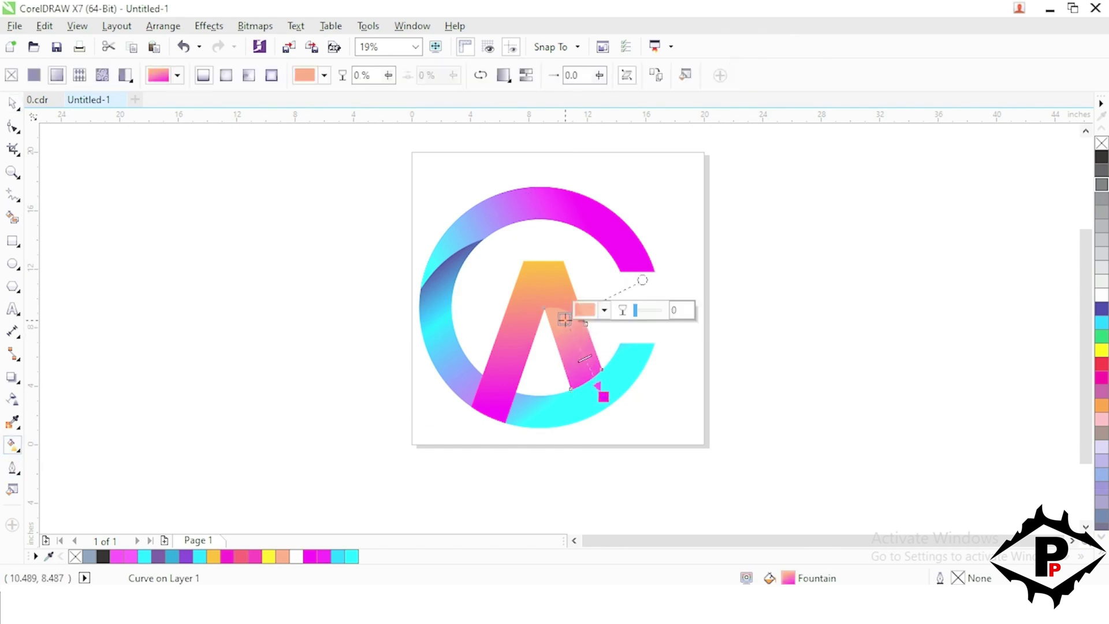
{"action": "left_click", "coordinate": [604, 310]}
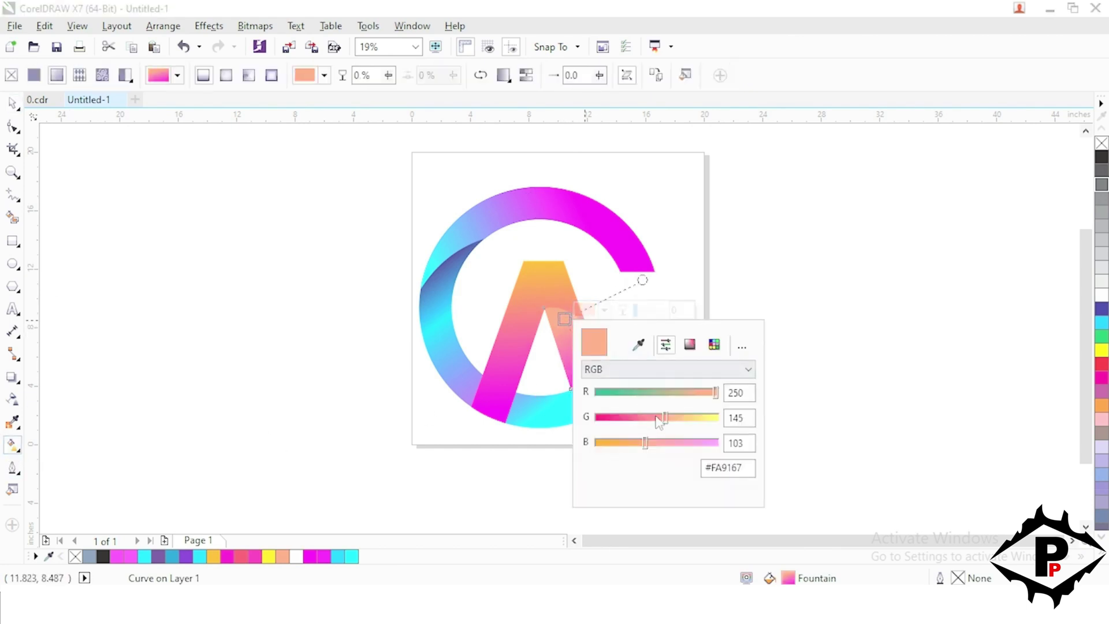
{"action": "left_click_drag", "start_coordinate": [658, 421], "coordinate": [622, 450]}
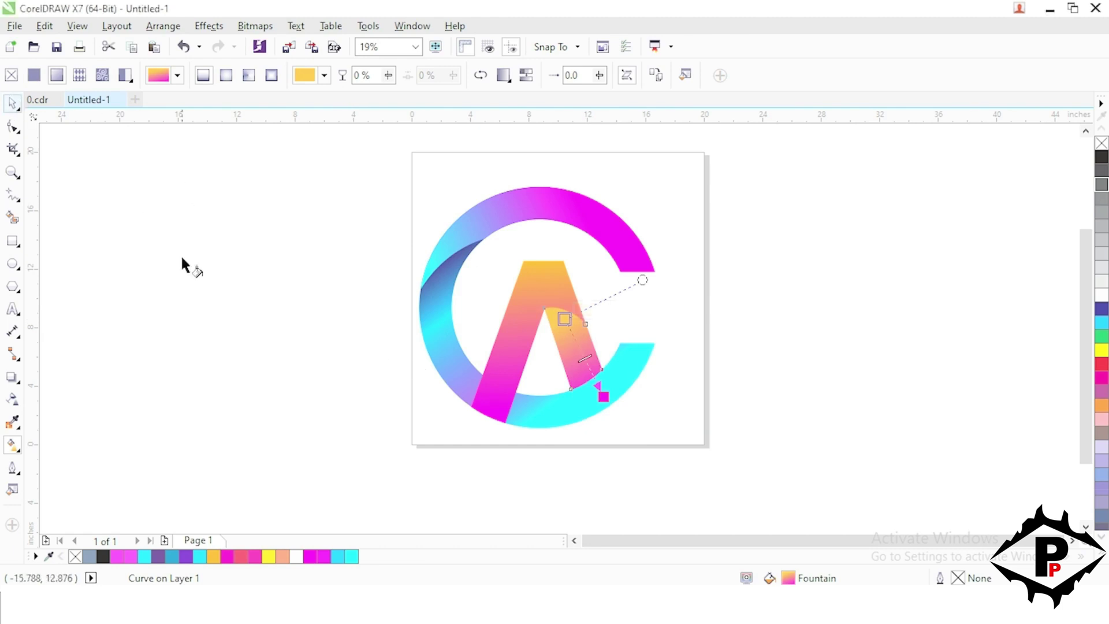
{"action": "left_click", "coordinate": [12, 102]}
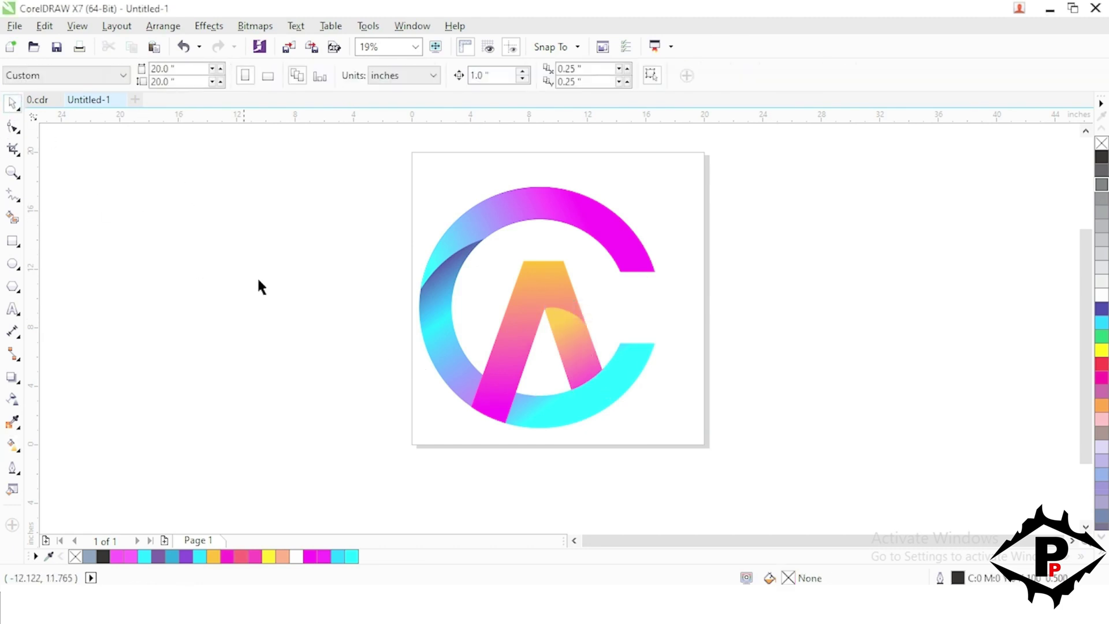
Recolour the start of the short leg's gradient coral red and extend its magenta end to just past the leg's foot
{"action": "left_click", "coordinate": [570, 341]}
{"action": "left_click", "coordinate": [12, 445]}
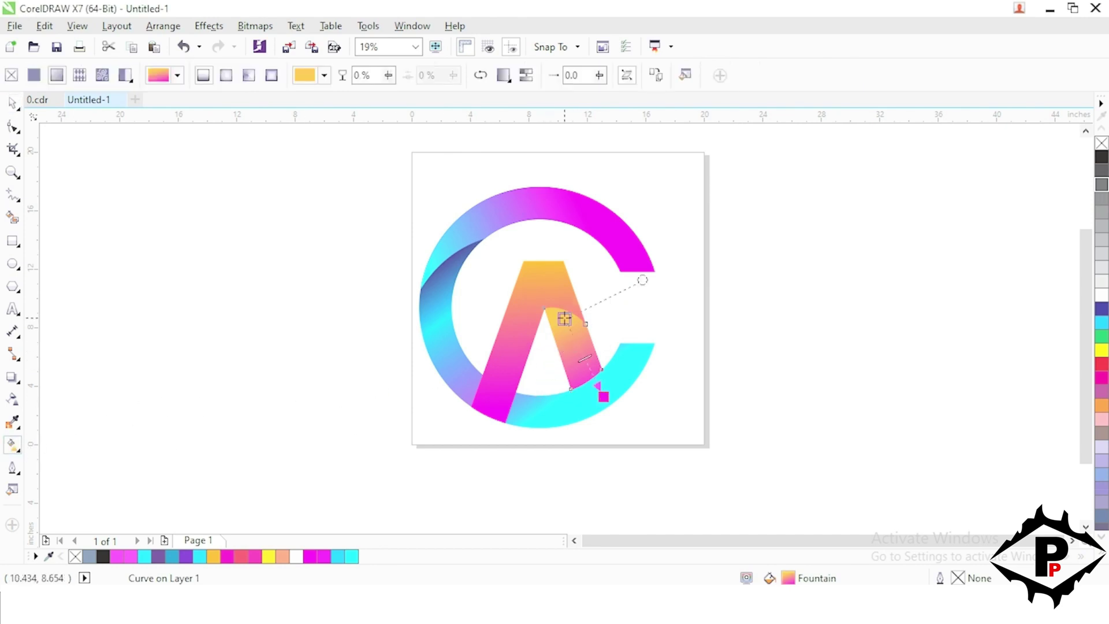
{"action": "left_click", "coordinate": [564, 318]}
{"action": "left_click", "coordinate": [604, 310]}
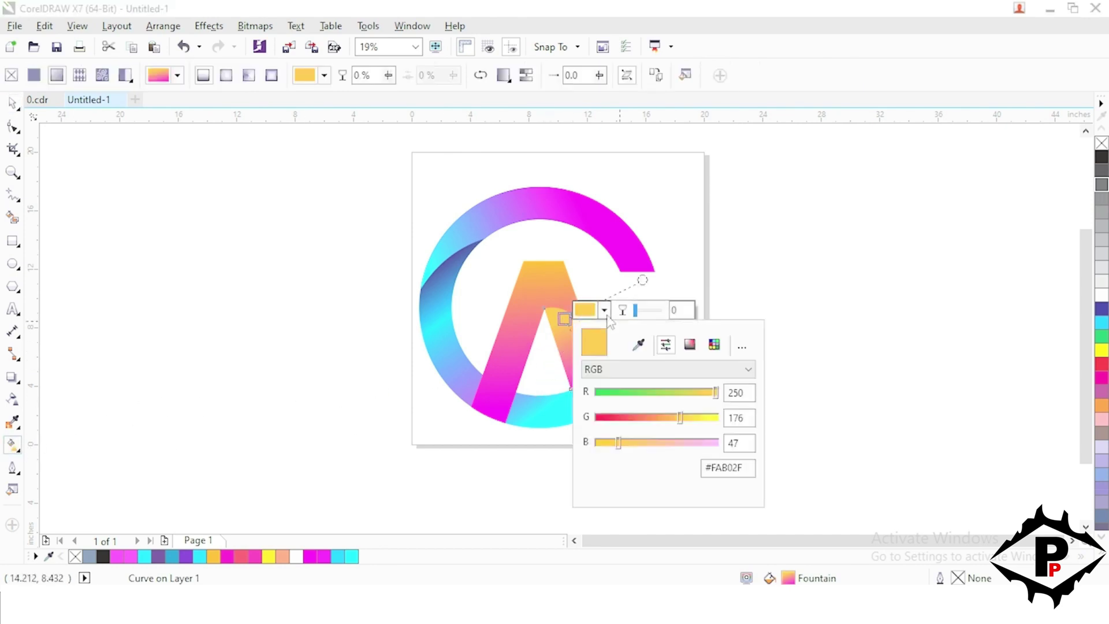
{"action": "left_click", "coordinate": [241, 556]}
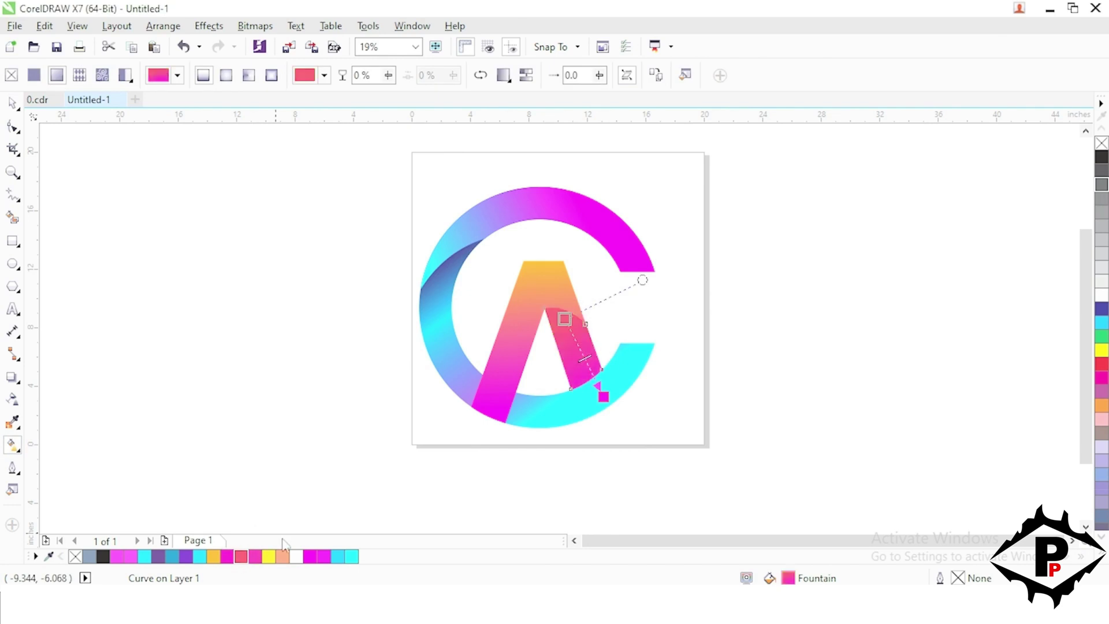
{"action": "left_click_drag", "start_coordinate": [604, 397], "coordinate": [610, 416]}
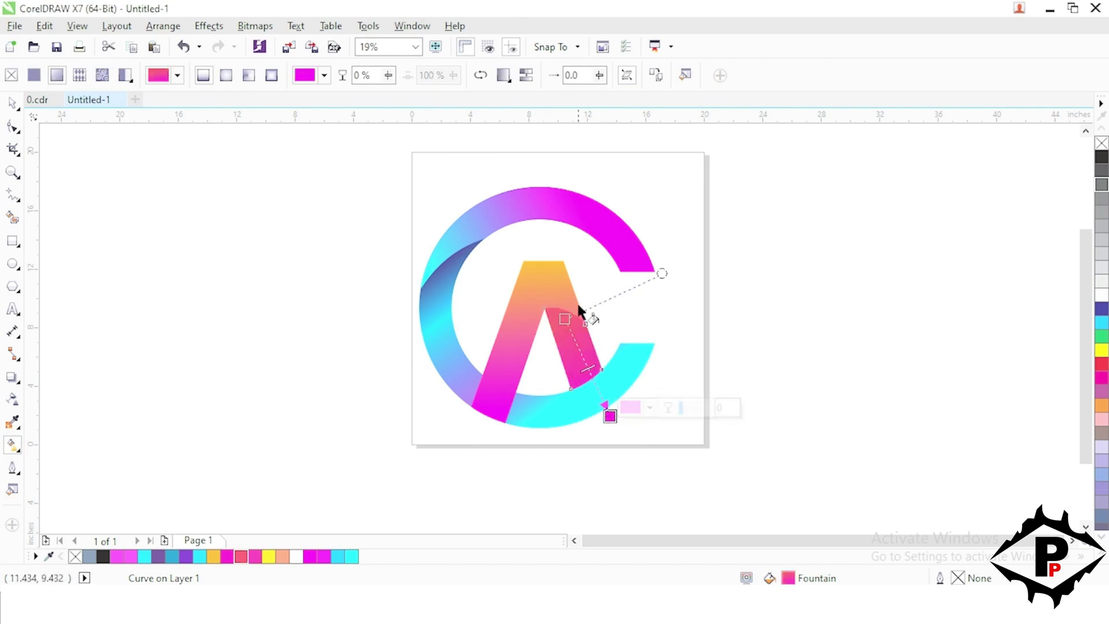
Move the start of the short leg's gradient slightly down the leg and darken its coral colour to a muted red
{"action": "left_click_drag", "start_coordinate": [564, 319], "coordinate": [568, 338]}
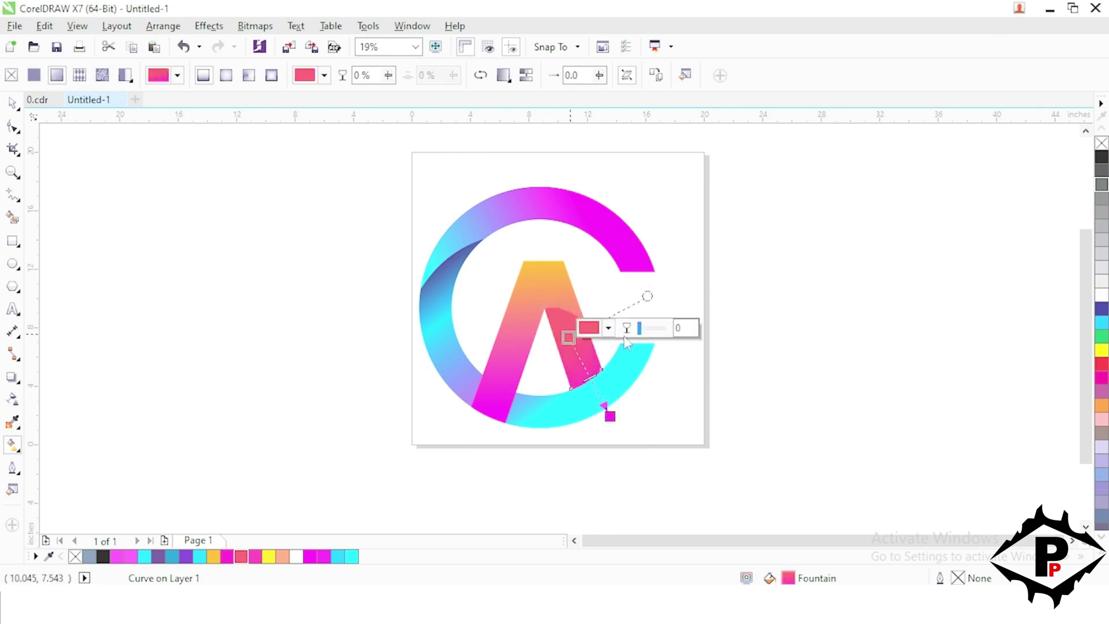
{"action": "left_click", "coordinate": [608, 327]}
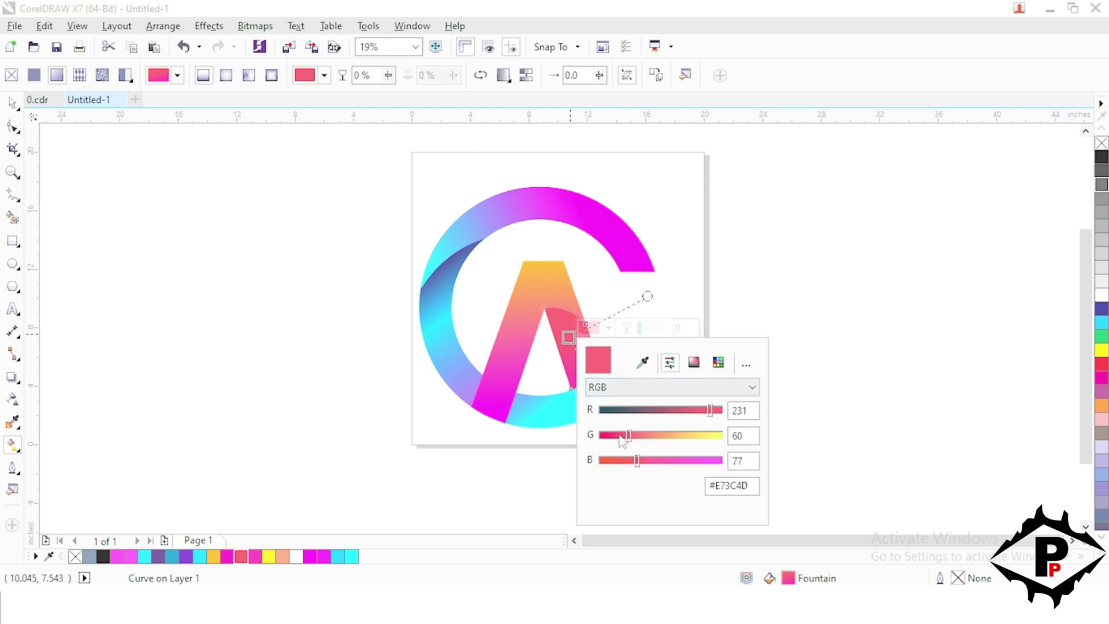
{"action": "left_click_drag", "start_coordinate": [709, 415], "coordinate": [699, 416]}
{"action": "left_click_drag", "start_coordinate": [628, 438], "coordinate": [634, 470]}
{"action": "left_click_drag", "start_coordinate": [699, 414], "coordinate": [694, 423]}
{"action": "left_click", "coordinate": [209, 266]}
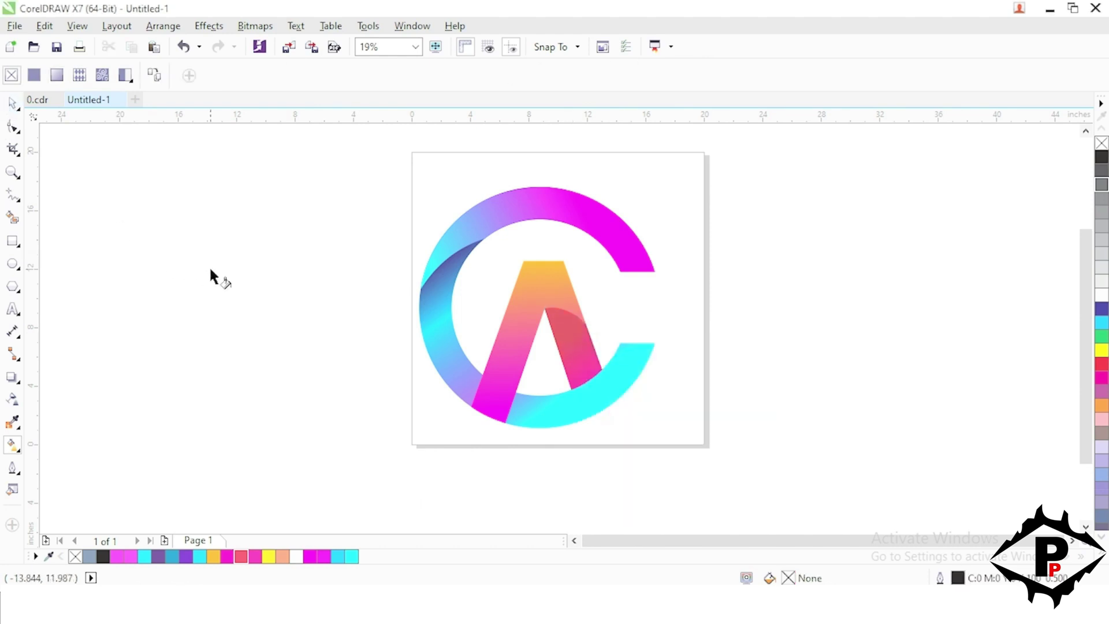
Pull the magenta end of the short leg's gradient back to the leg's foot and shift its start up near the curve
{"action": "left_click", "coordinate": [11, 103]}
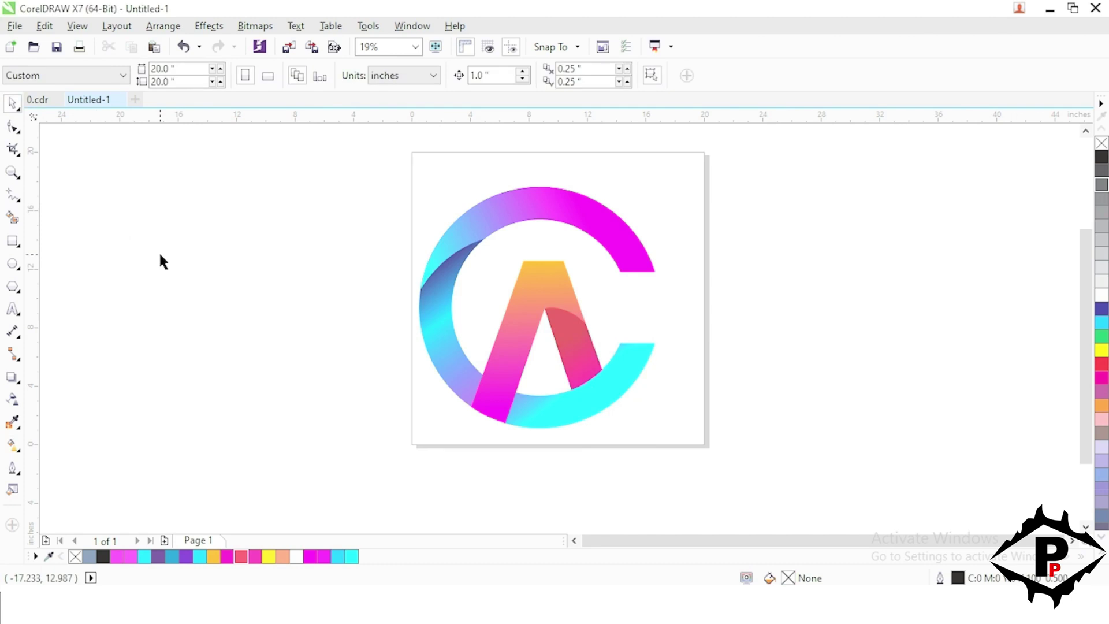
{"action": "left_click", "coordinate": [591, 378]}
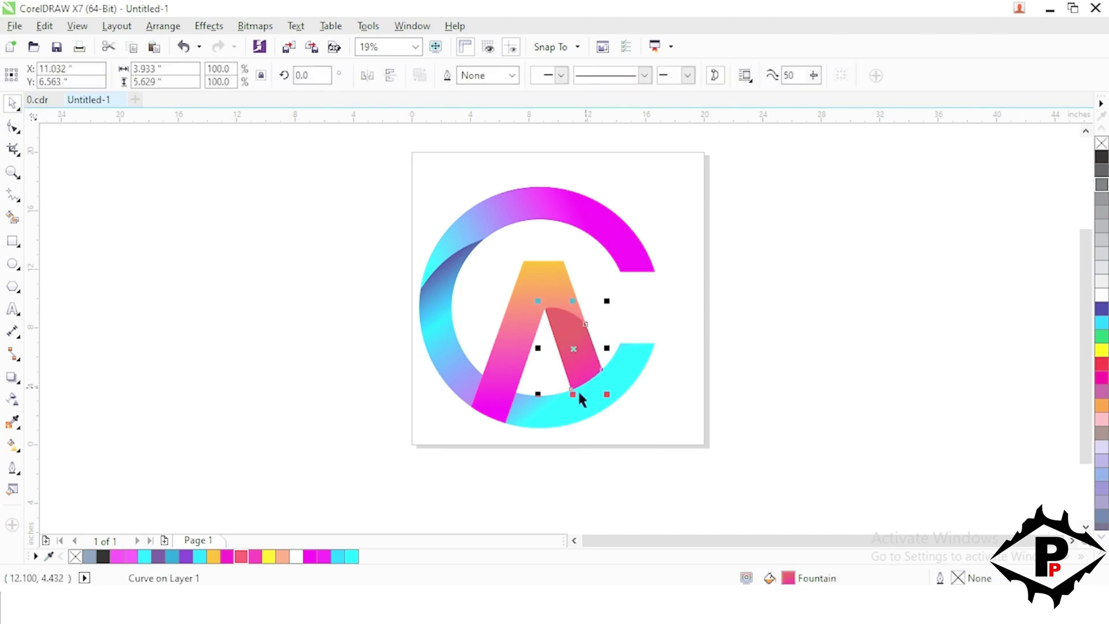
{"action": "left_click", "coordinate": [11, 444]}
{"action": "left_click_drag", "start_coordinate": [612, 413], "coordinate": [591, 389]}
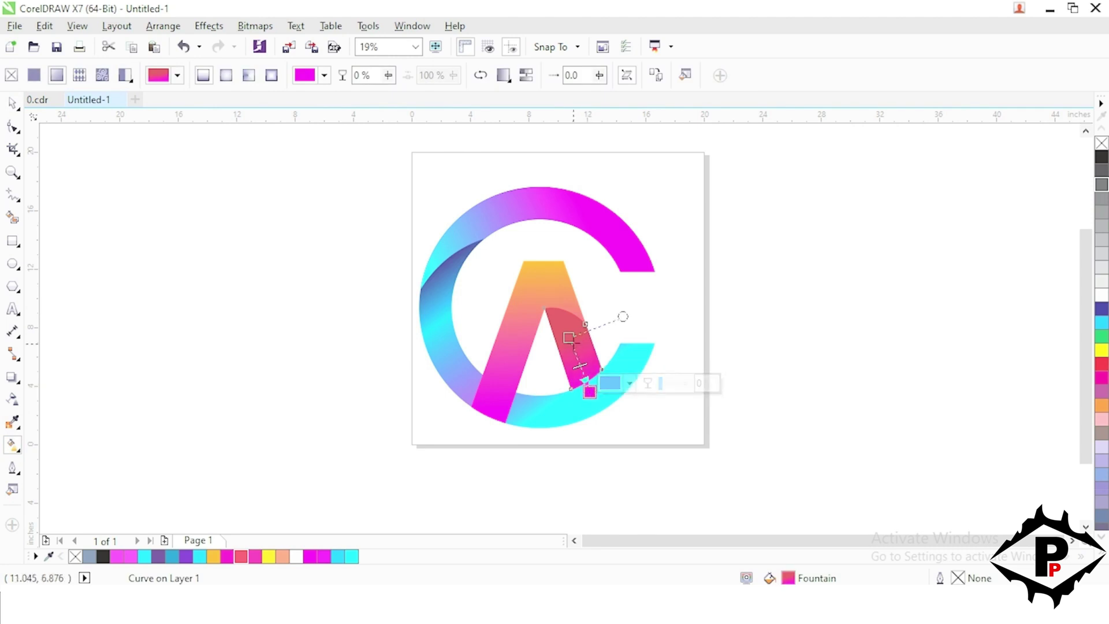
{"action": "left_click", "coordinate": [570, 331]}
{"action": "left_click_drag", "start_coordinate": [571, 331], "coordinate": [565, 324]}
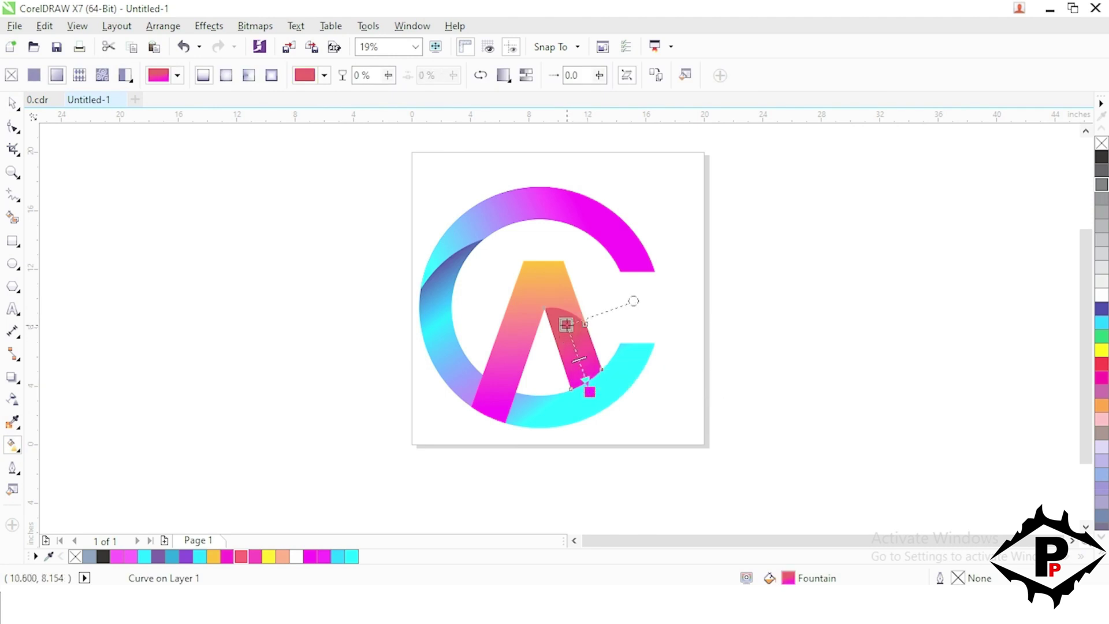
{"action": "left_click", "coordinate": [13, 103]}
{"action": "left_click", "coordinate": [55, 168]}
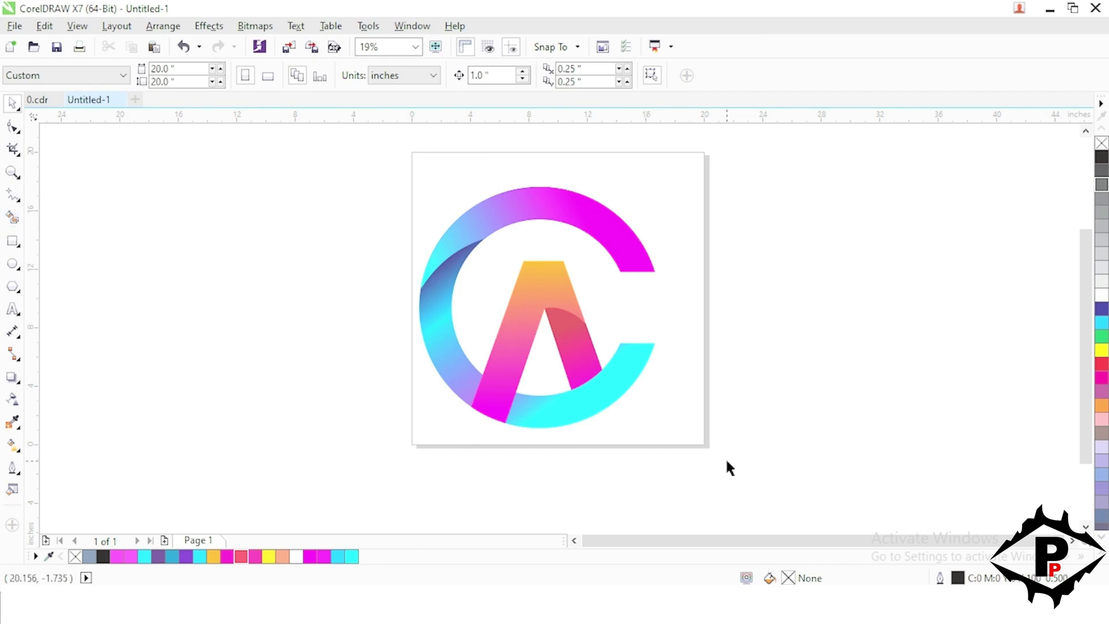
Draw a four-node Pen path inside the A's outer edge, from below the long foot over the flat top to the short leg's curve
{"action": "left_click", "coordinate": [12, 195]}
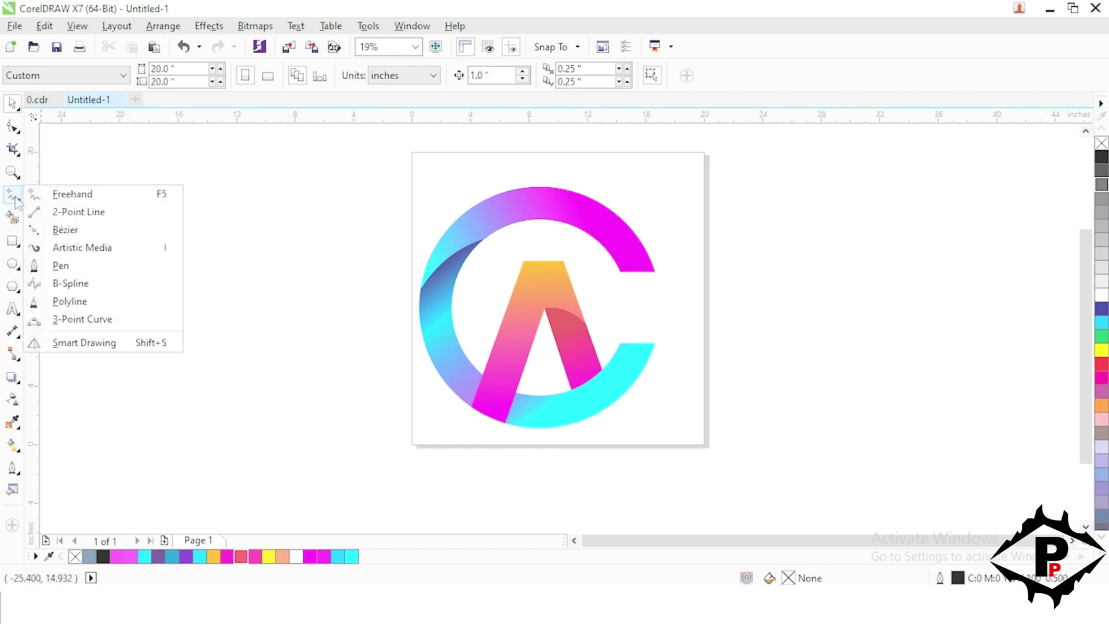
{"action": "left_click", "coordinate": [20, 200]}
{"action": "left_click", "coordinate": [60, 268]}
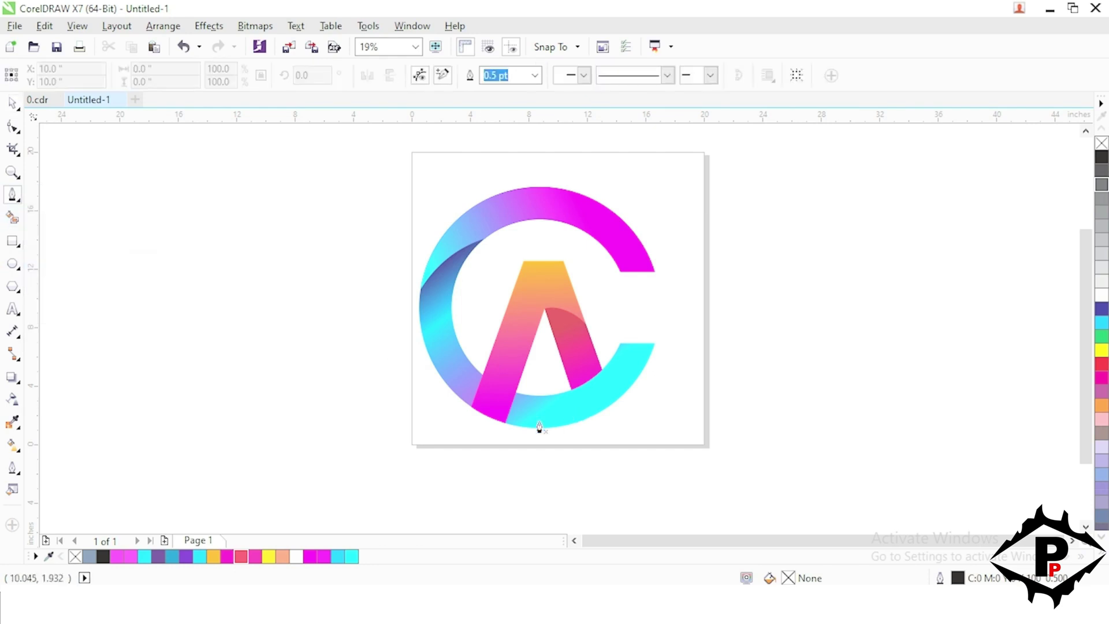
{"action": "left_click", "coordinate": [471, 422]}
{"action": "left_click", "coordinate": [473, 429]}
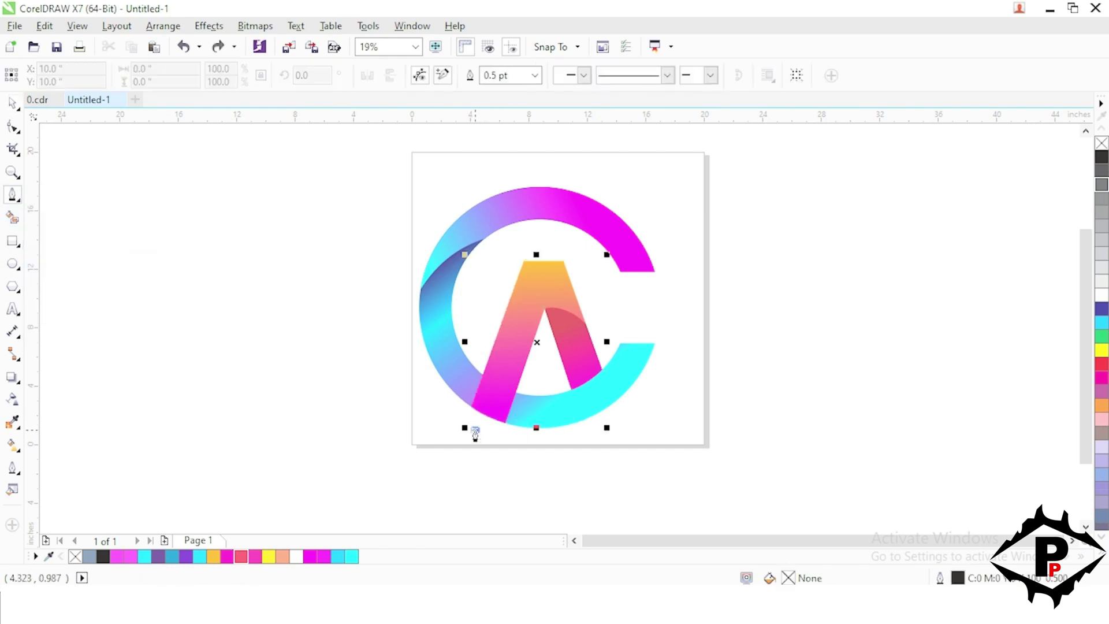
{"action": "left_click", "coordinate": [529, 271]}
{"action": "left_click", "coordinate": [559, 270]}
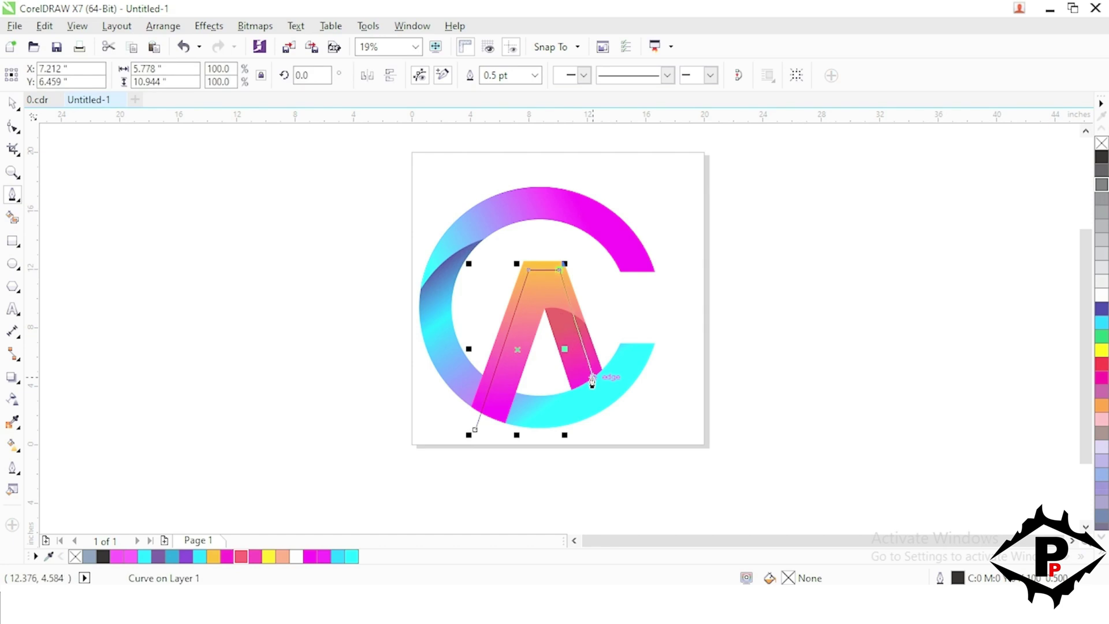
{"action": "left_click", "coordinate": [575, 321]}
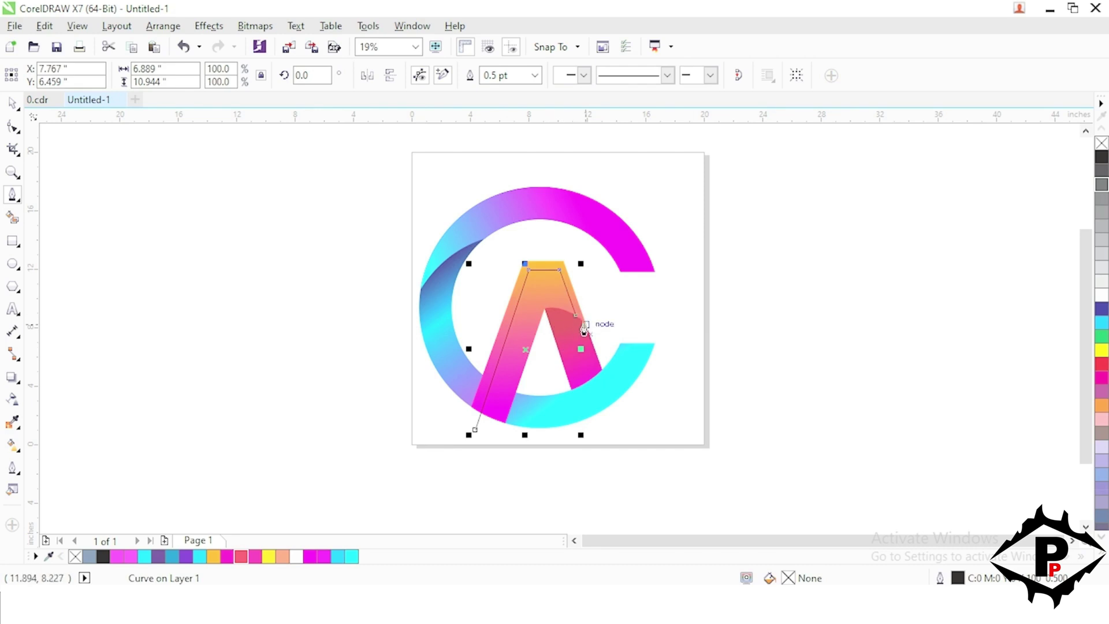
Extend the Pen path's end node on the short-leg side to just past the curved edge
{"action": "left_click", "coordinate": [13, 127]}
{"action": "scroll", "coordinate": [564, 321], "scroll_direction": "up", "scroll_amount": 2}
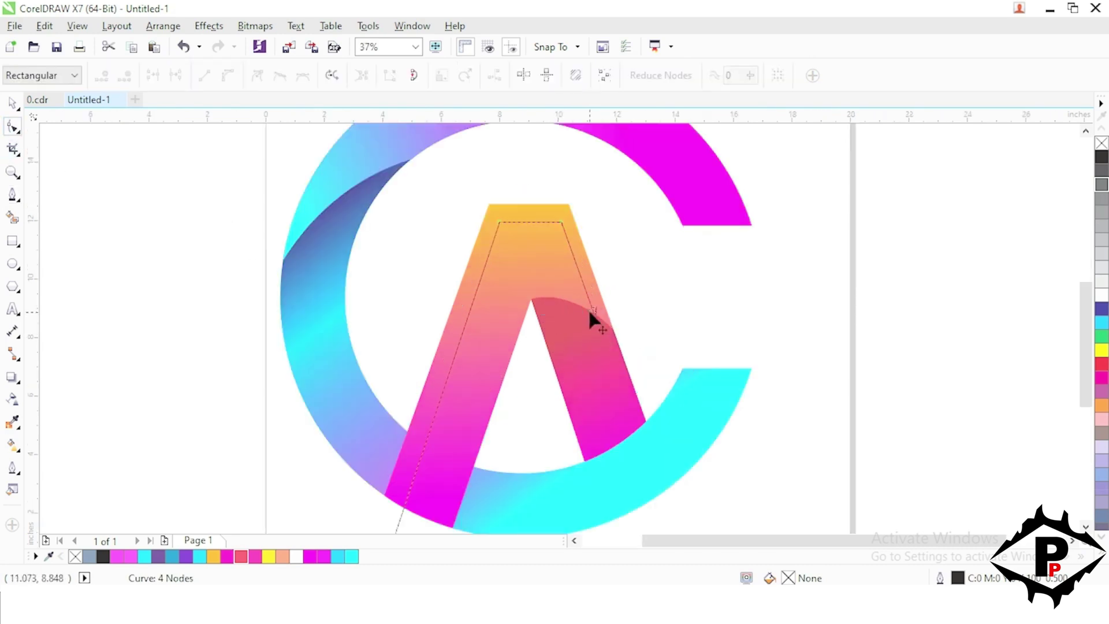
{"action": "scroll", "coordinate": [590, 310], "scroll_direction": "up", "scroll_amount": 1}
{"action": "left_click_drag", "start_coordinate": [597, 312], "coordinate": [604, 336]}
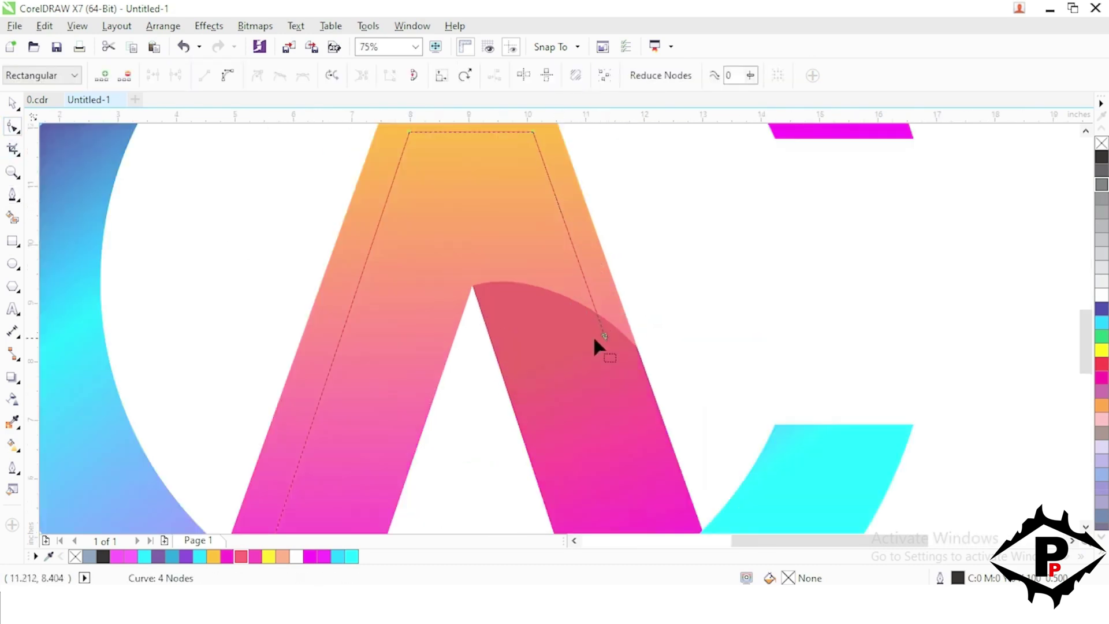
Try to raise the path's upper corner node on the long-leg side of the A
{"action": "scroll", "coordinate": [595, 345], "scroll_direction": "down", "scroll_amount": 1}
{"action": "scroll", "coordinate": [503, 243], "scroll_direction": "up", "scroll_amount": 1}
{"action": "left_click_drag", "start_coordinate": [488, 233], "coordinate": [487, 224]}
{"action": "key", "text": "z"}
{"action": "left_click", "coordinate": [13, 104]}
{"action": "key", "text": "ctrl+z"}
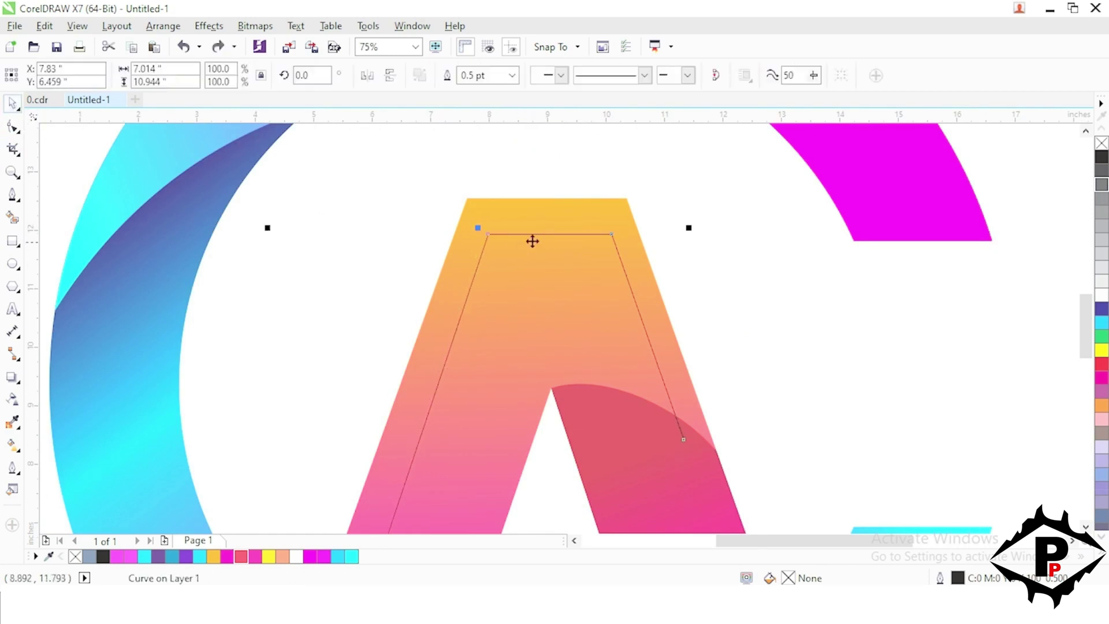
Raise the path's flat top segment towards the A's top edge and shift its long-leg corner slightly outward
{"action": "left_click", "coordinate": [13, 127]}
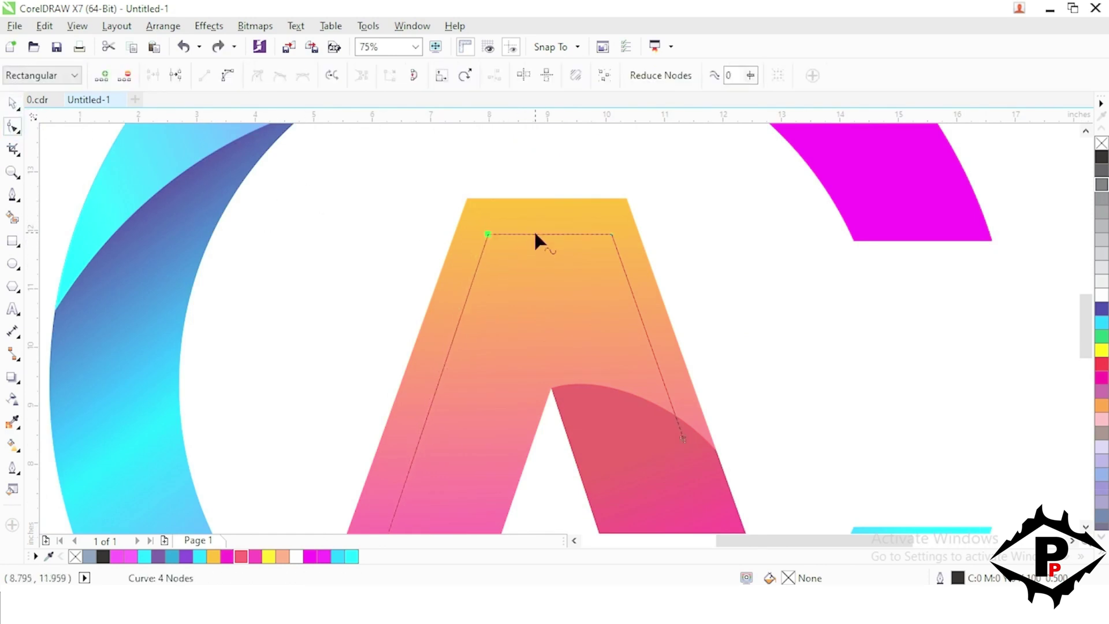
{"action": "left_click_drag", "start_coordinate": [536, 236], "coordinate": [534, 230]}
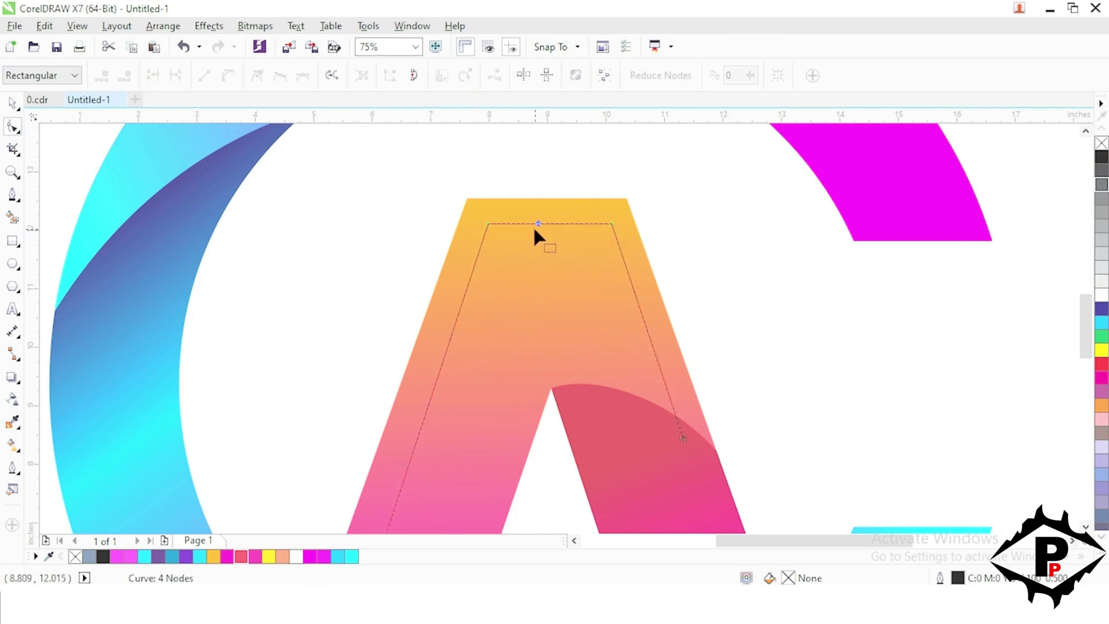
{"action": "left_click", "coordinate": [486, 223]}
{"action": "scroll", "coordinate": [480, 220], "scroll_direction": "up", "scroll_amount": 3}
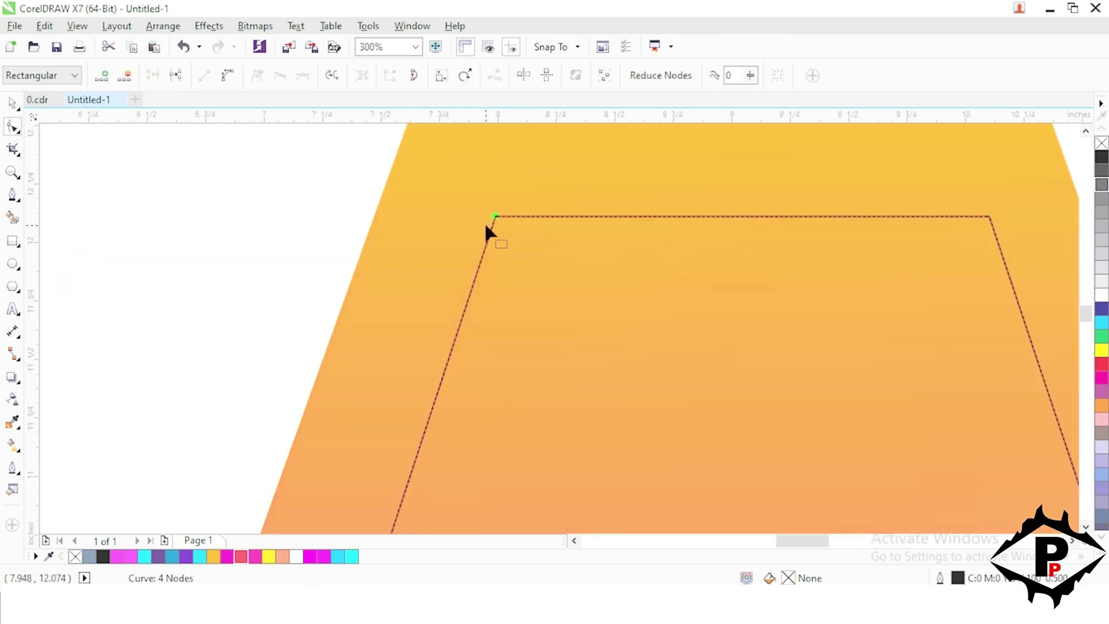
{"action": "left_click_drag", "start_coordinate": [493, 216], "coordinate": [477, 215]}
{"action": "scroll", "coordinate": [477, 215], "scroll_direction": "down", "scroll_amount": 2}
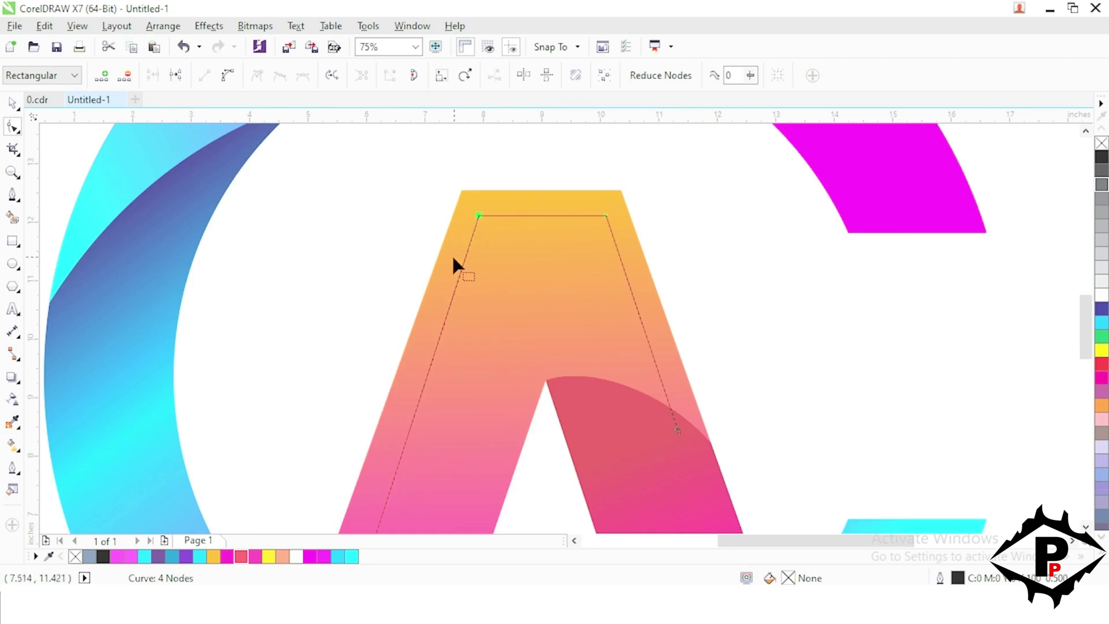
Move the path's lower end node below the long foot outward so the line runs closer to the leg's outer edge
{"action": "left_click_drag", "start_coordinate": [452, 256], "coordinate": [524, 161]}
{"action": "scroll", "coordinate": [525, 165], "scroll_direction": "down", "scroll_amount": 1}
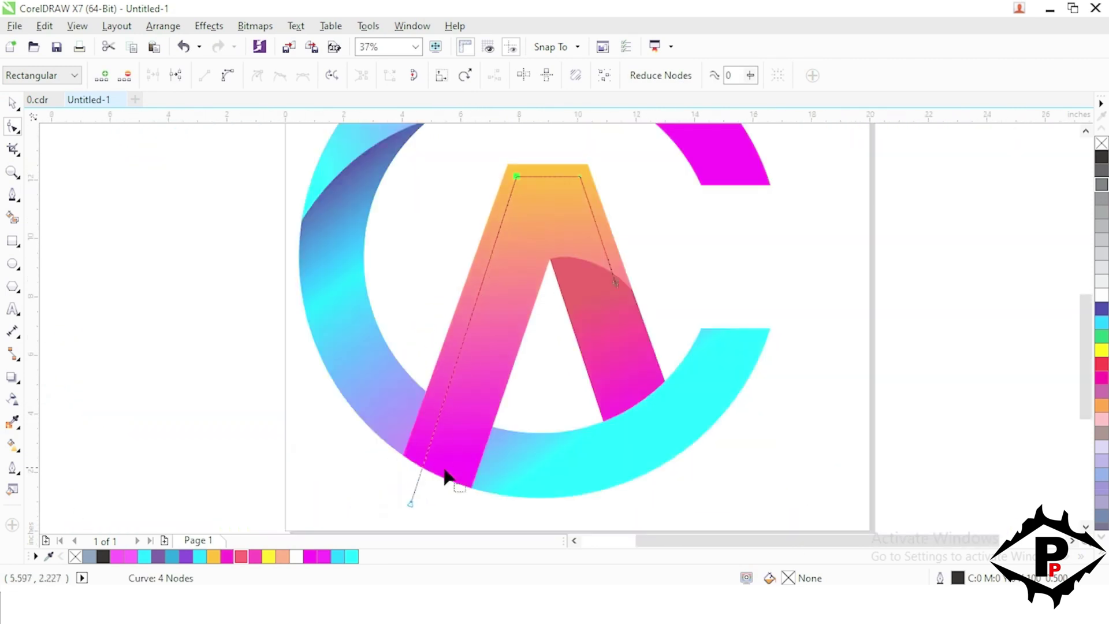
{"action": "left_click", "coordinate": [410, 505]}
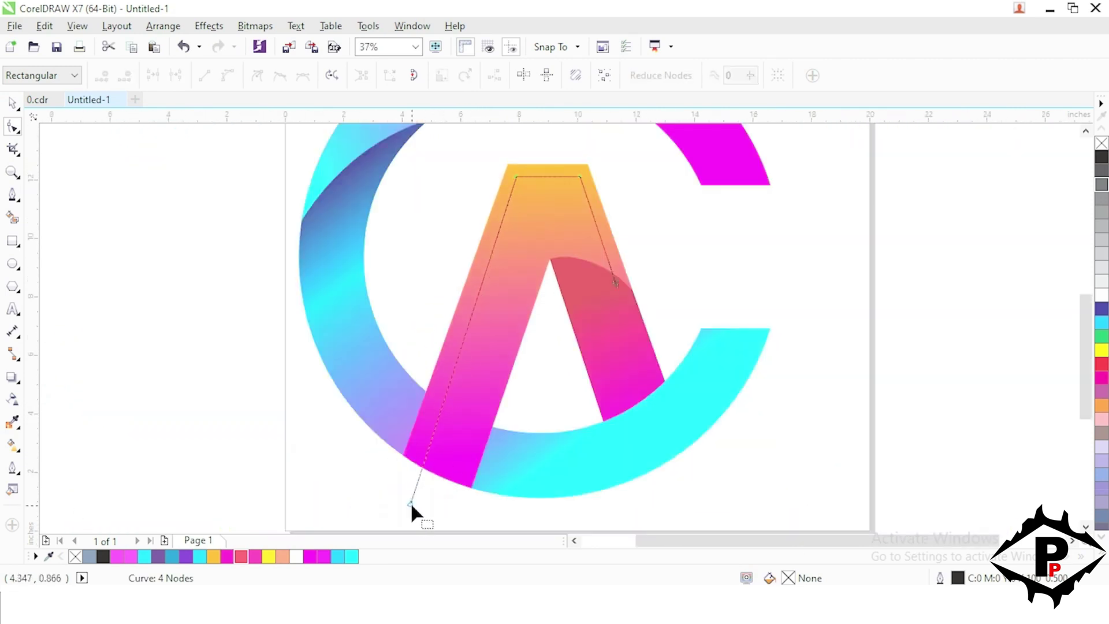
{"action": "left_click_drag", "start_coordinate": [409, 507], "coordinate": [397, 500]}
{"action": "left_click_drag", "start_coordinate": [397, 501], "coordinate": [400, 503]}
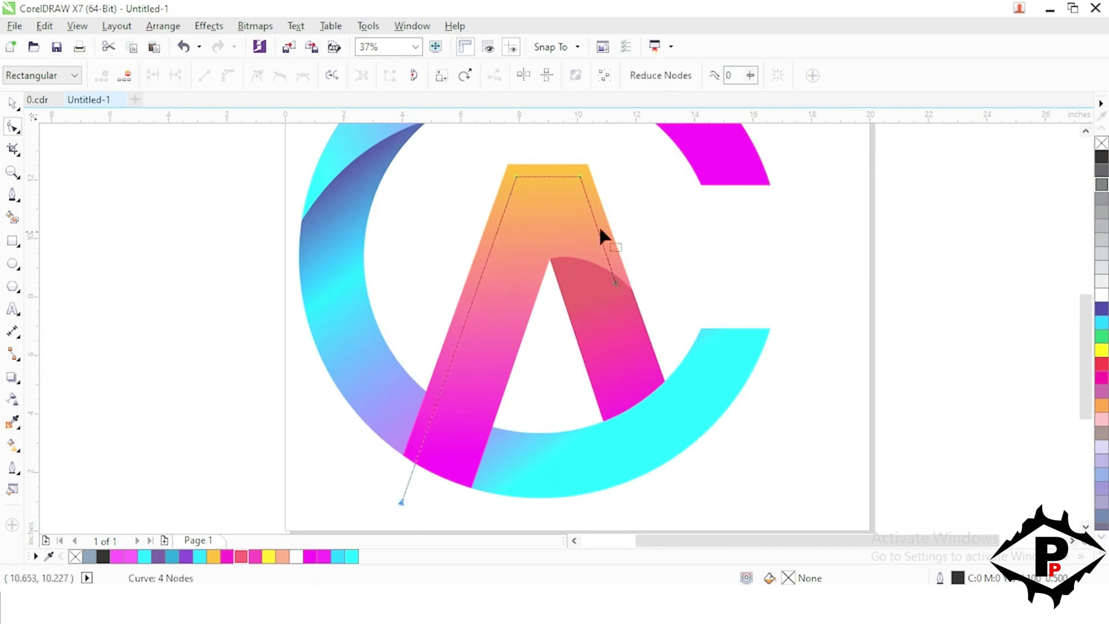
Shift the path's short-leg end node and its upper corner on that side outward, closer to the A's outer edge
{"action": "scroll", "coordinate": [600, 229], "scroll_direction": "up", "scroll_amount": 3}
{"action": "scroll", "coordinate": [599, 347], "scroll_direction": "down", "scroll_amount": 1}
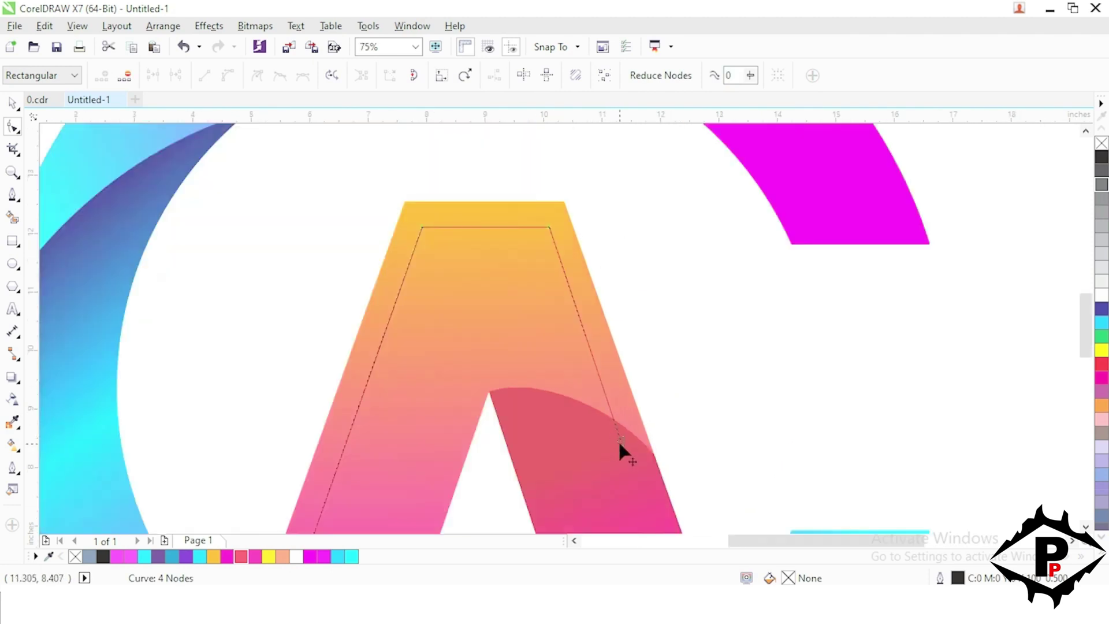
{"action": "left_click_drag", "start_coordinate": [619, 440], "coordinate": [636, 452]}
{"action": "scroll", "coordinate": [625, 449], "scroll_direction": "up", "scroll_amount": 1}
{"action": "scroll", "coordinate": [618, 358], "scroll_direction": "down", "scroll_amount": 1}
{"action": "scroll", "coordinate": [558, 234], "scroll_direction": "up", "scroll_amount": 1}
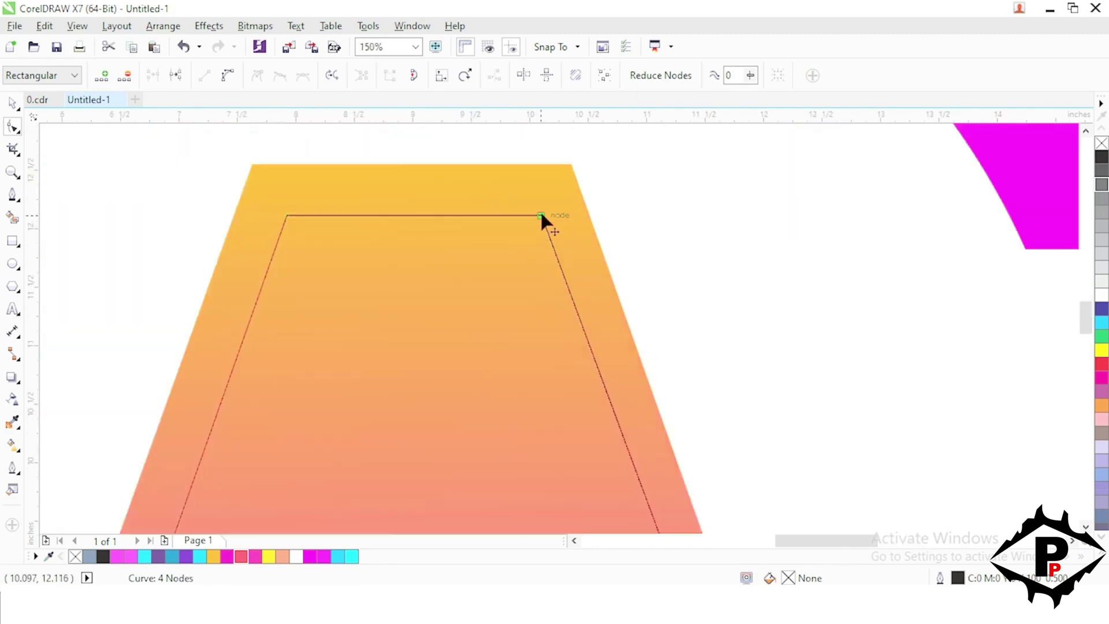
{"action": "left_click_drag", "start_coordinate": [541, 216], "coordinate": [547, 215]}
{"action": "scroll", "coordinate": [547, 215], "scroll_direction": "down", "scroll_amount": 1}
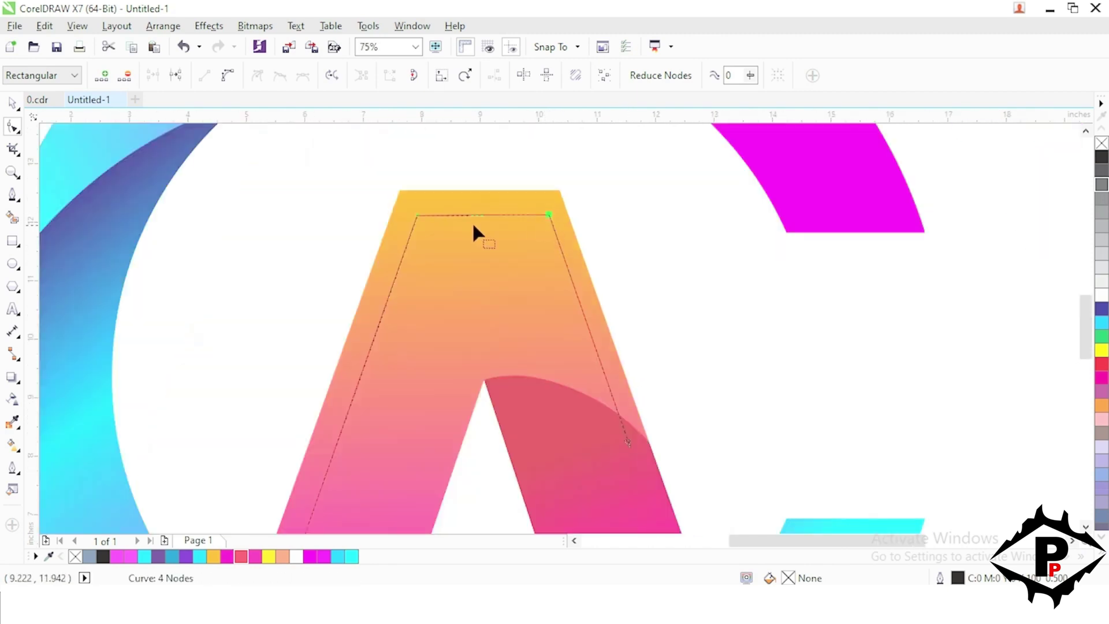
{"action": "scroll", "coordinate": [413, 215], "scroll_direction": "up", "scroll_amount": 1}
Try to align the vertical centres of the inner path and the A shape
{"action": "left_click", "coordinate": [11, 103]}
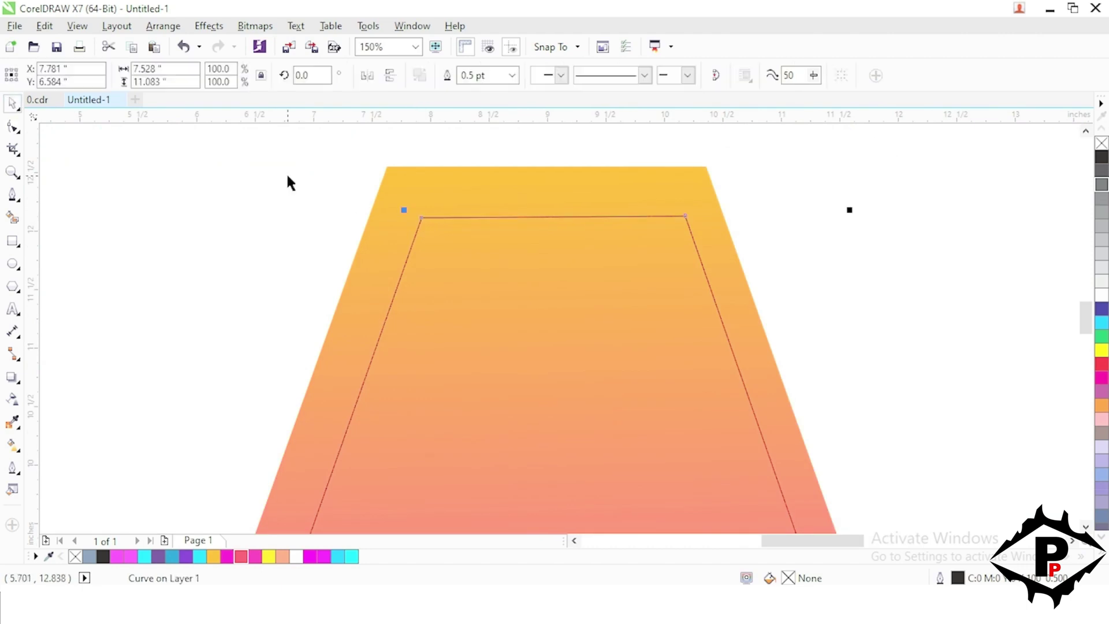
{"action": "left_click", "coordinate": [476, 190], "text": "shift"}
{"action": "key", "text": "c"}
{"action": "key", "text": "ctrl+z"}
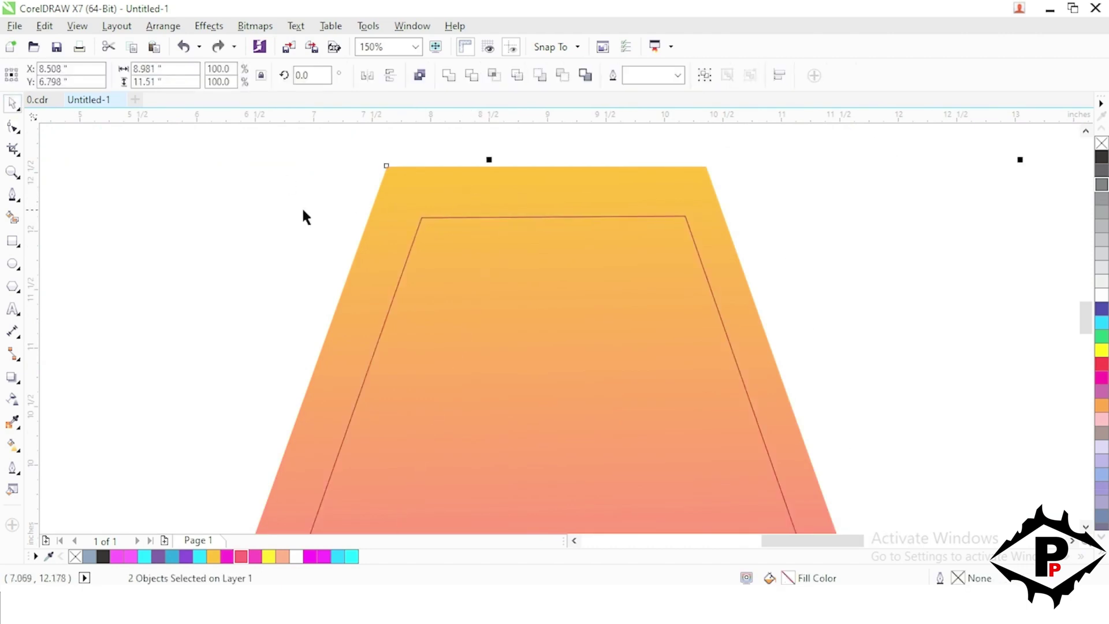
Create a separate shape from the narrow strip between the inner path and the A's outer edge with Smart Fill
{"action": "left_click", "coordinate": [302, 208]}
{"action": "left_click", "coordinate": [471, 249]}
{"action": "left_click", "coordinate": [470, 248]}
{"action": "left_click_drag", "start_coordinate": [549, 306], "coordinate": [547, 304]}
{"action": "scroll", "coordinate": [509, 292], "scroll_direction": "down", "scroll_amount": 2}
{"action": "left_click", "coordinate": [915, 423]}
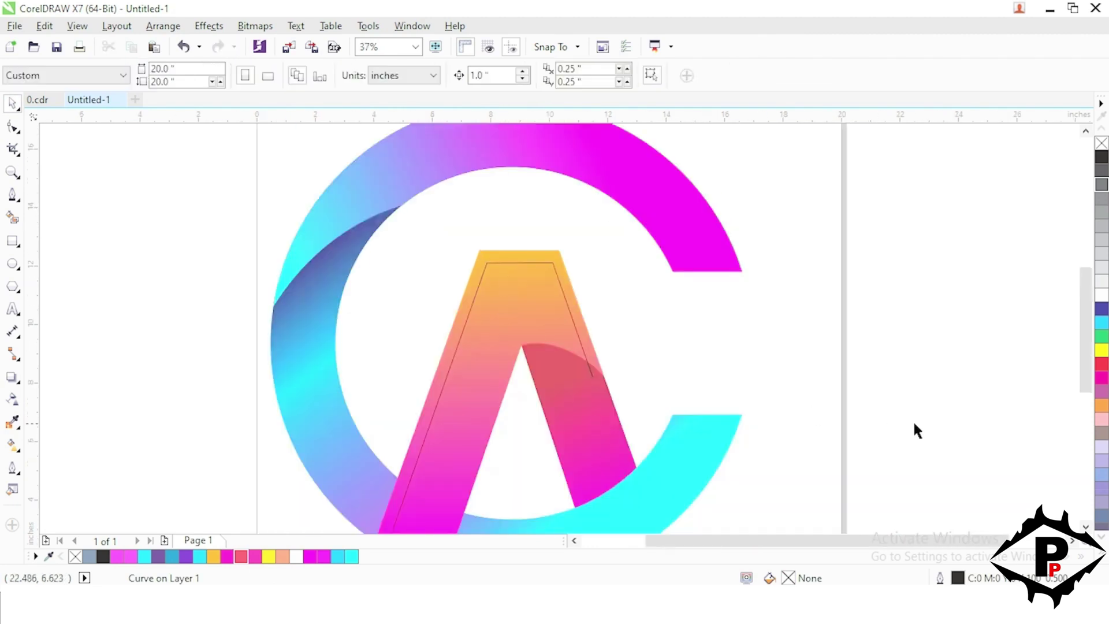
{"action": "left_click_drag", "start_coordinate": [918, 430], "coordinate": [903, 301]}
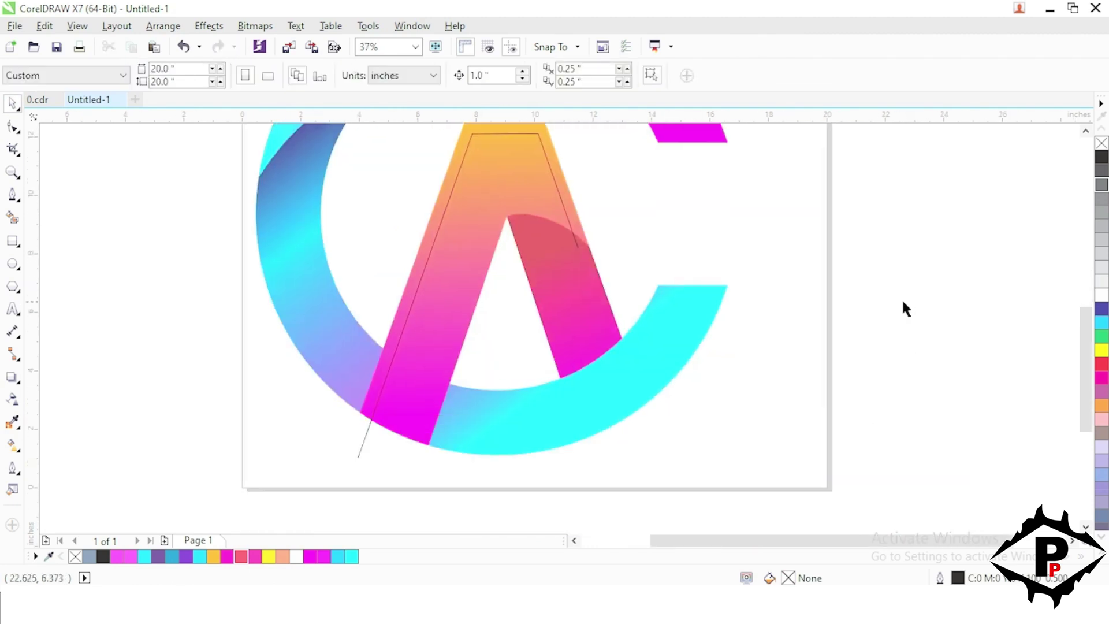
{"action": "left_click", "coordinate": [12, 218]}
{"action": "left_click", "coordinate": [429, 230]}
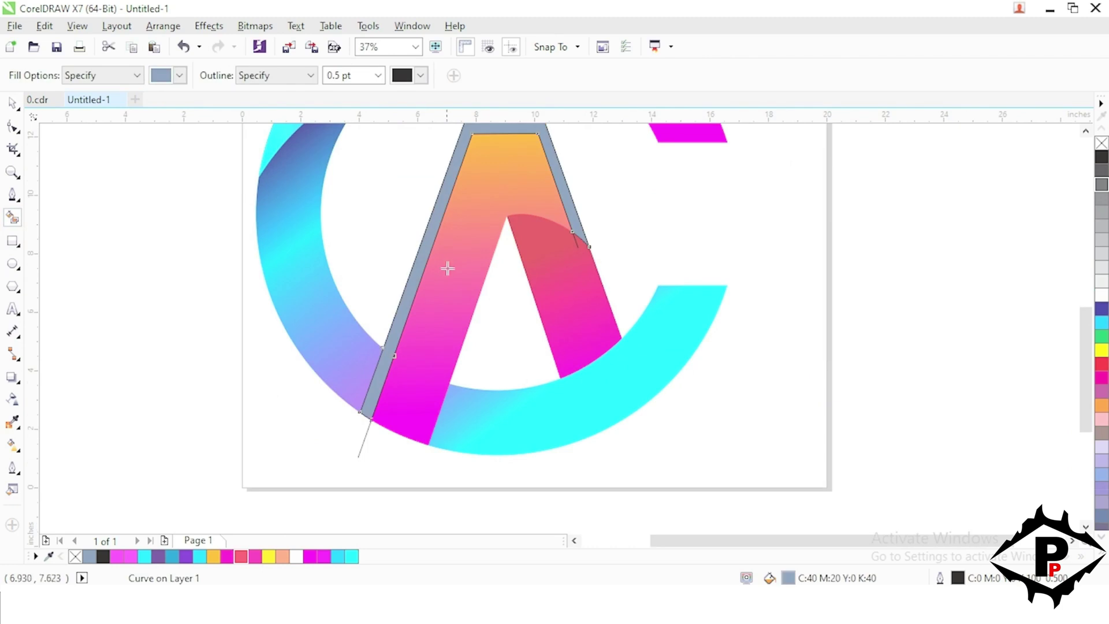
Fill the strip yellow (R254 G221 B23) and delete the leftover Pen path
{"action": "left_click", "coordinate": [12, 103]}
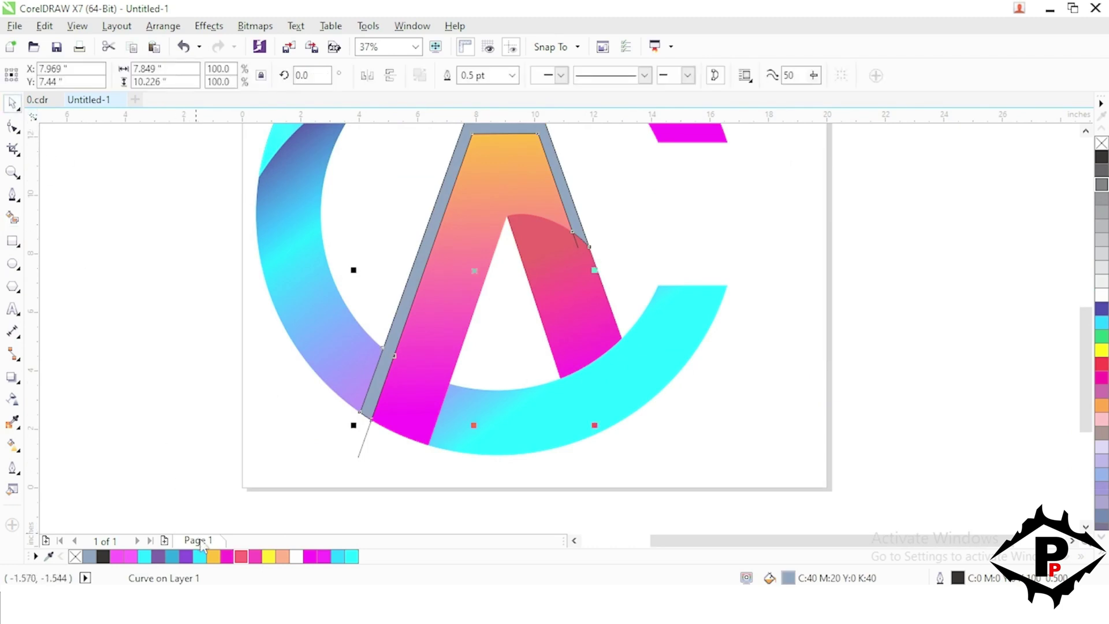
{"action": "left_click", "coordinate": [269, 557]}
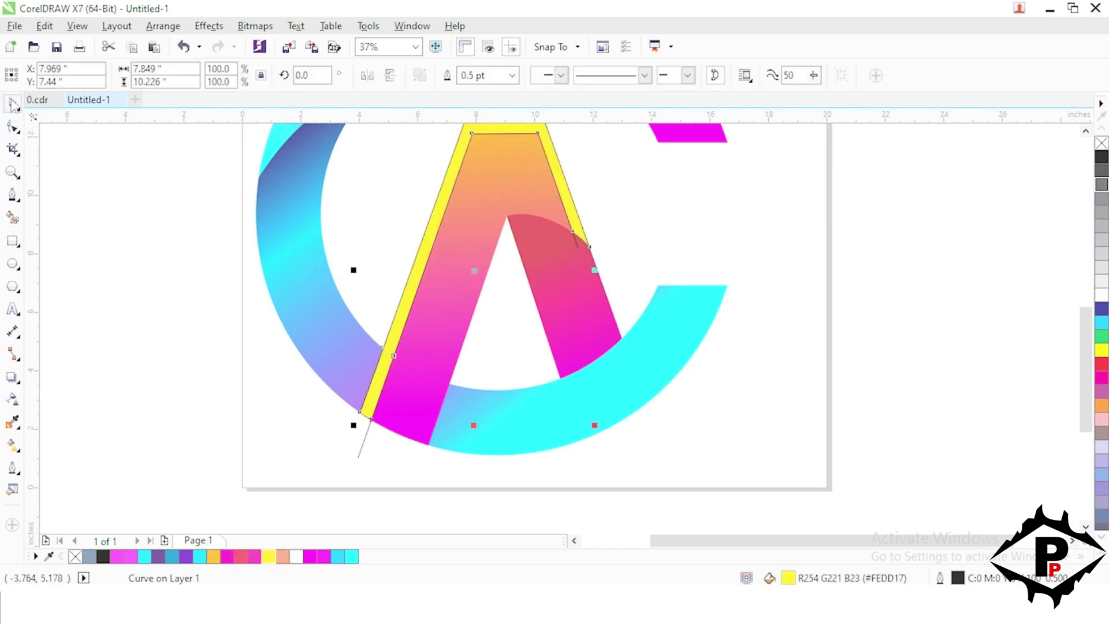
{"action": "left_click", "coordinate": [361, 472]}
{"action": "left_click", "coordinate": [362, 446]}
{"action": "key", "text": "Delete"}
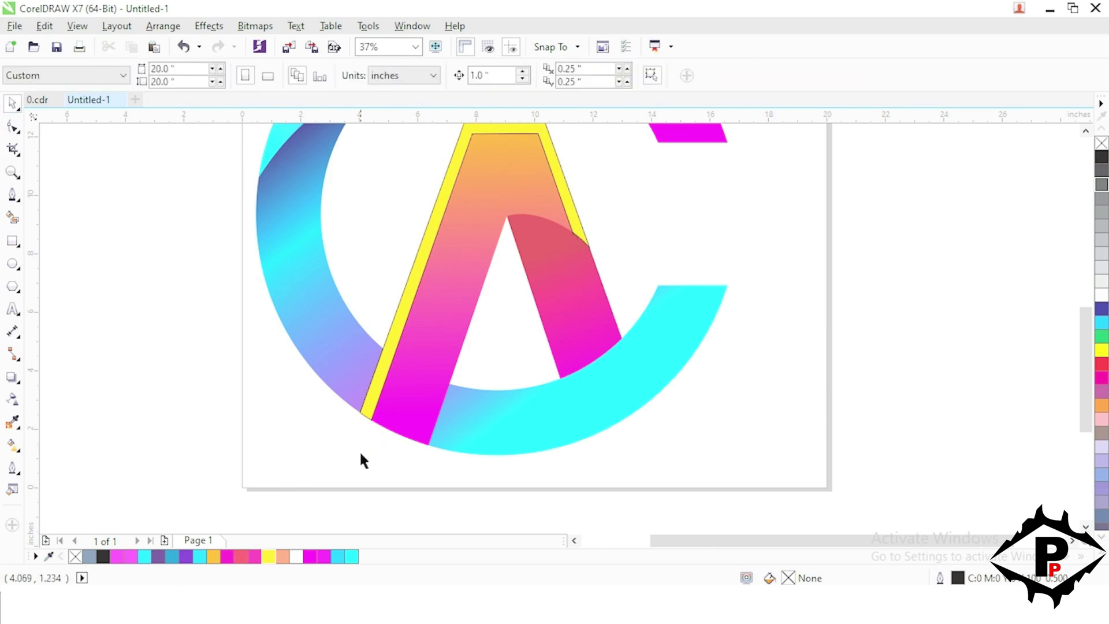
Remove the outline from the yellow strip along the A's edge
{"action": "scroll", "coordinate": [392, 480], "scroll_direction": "up", "scroll_amount": 1}
{"action": "left_click", "coordinate": [445, 216]}
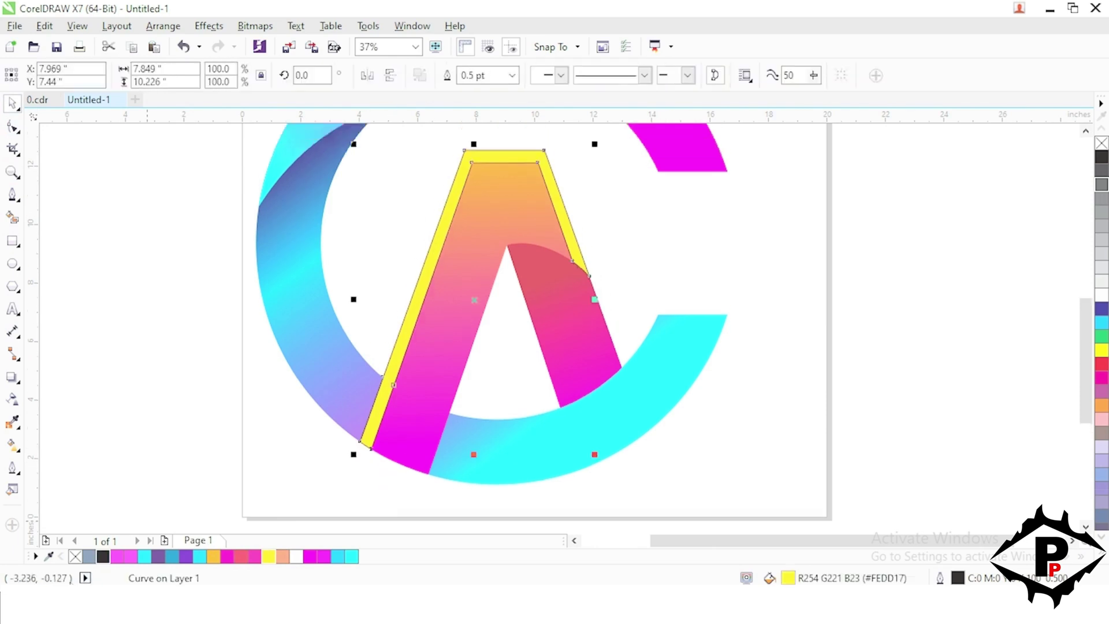
{"action": "right_click", "coordinate": [75, 556]}
{"action": "left_click", "coordinate": [174, 408]}
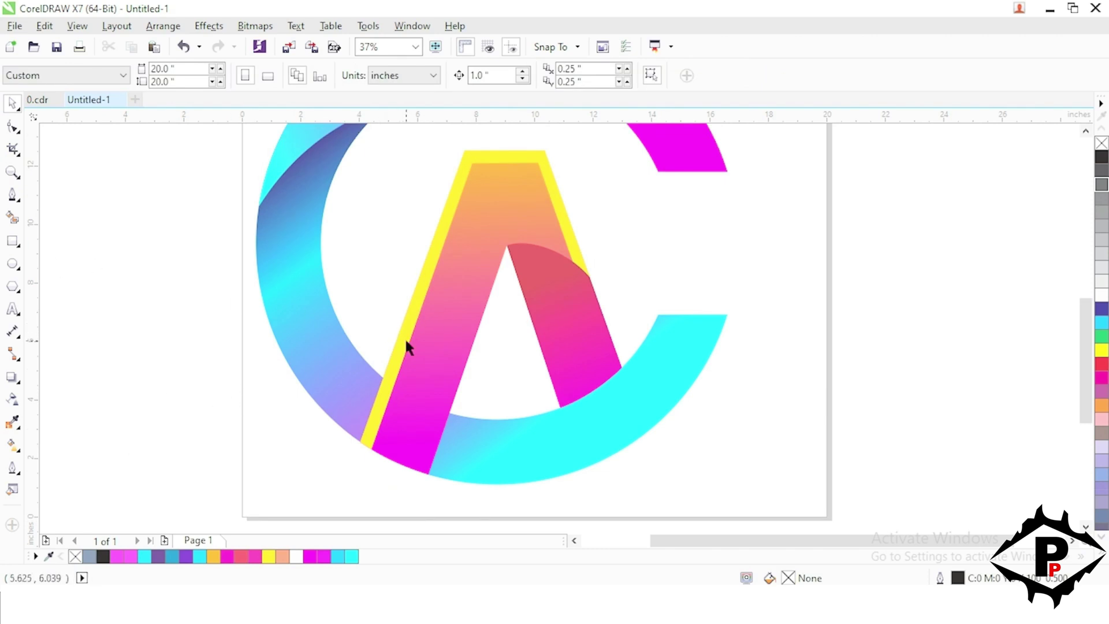
Narrow the yellow strip by shifting its inner top and side segments outward toward the A's outer edge
{"action": "scroll", "coordinate": [407, 346], "scroll_direction": "up", "scroll_amount": 1}
{"action": "left_click", "coordinate": [12, 127]}
{"action": "scroll", "coordinate": [538, 191], "scroll_direction": "up", "scroll_amount": 4}
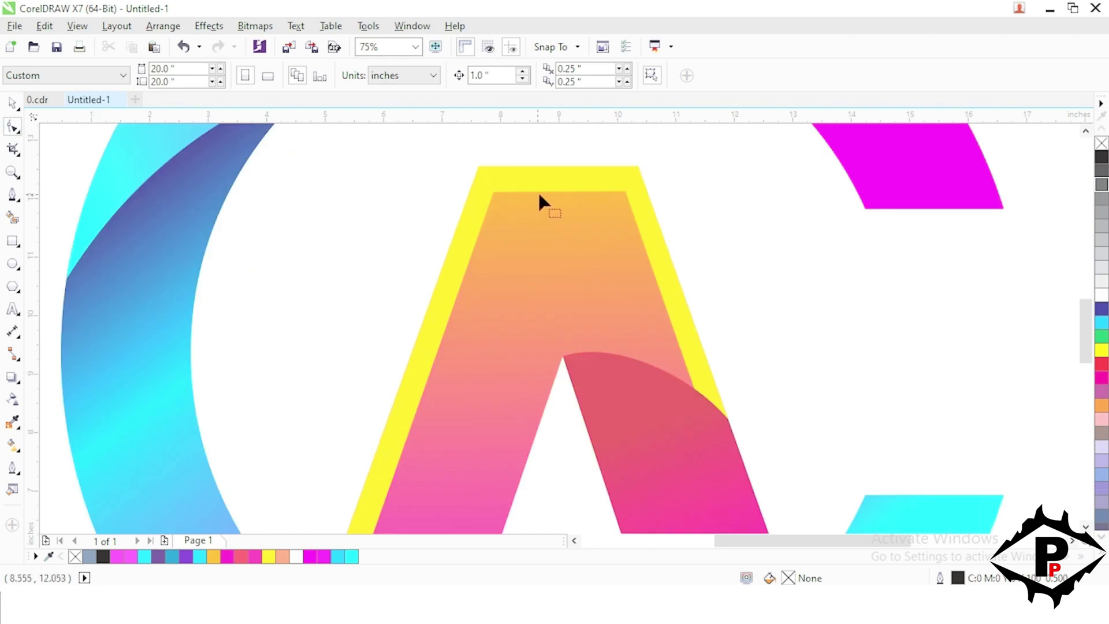
{"action": "left_click", "coordinate": [539, 188]}
{"action": "left_click_drag", "start_coordinate": [540, 186], "coordinate": [539, 177]}
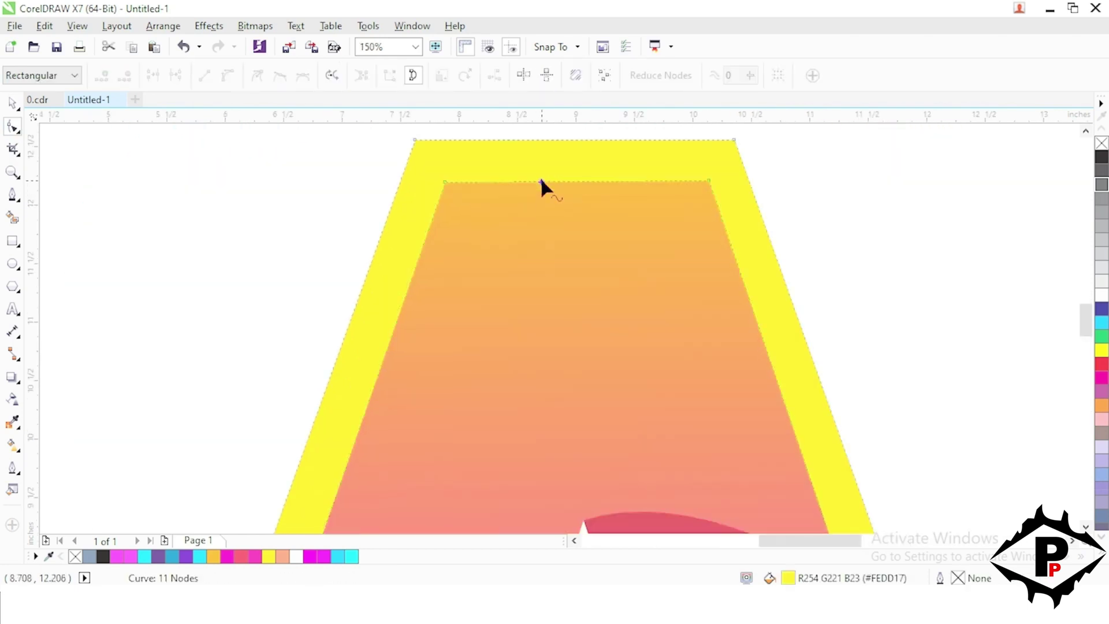
{"action": "left_click", "coordinate": [424, 224]}
{"action": "left_click_drag", "start_coordinate": [425, 227], "coordinate": [417, 227]}
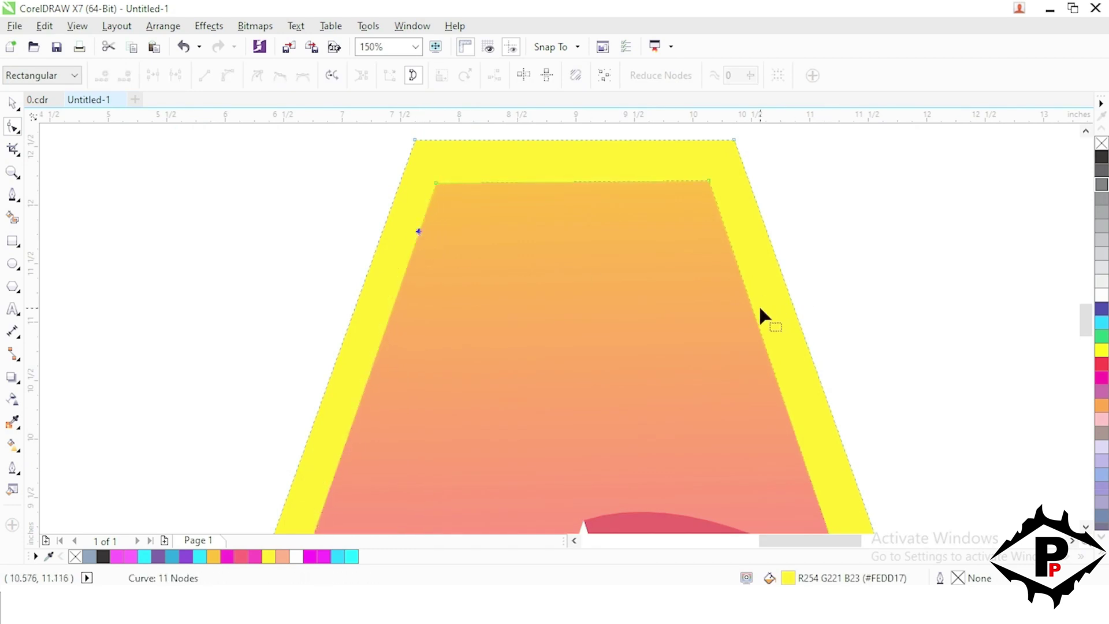
{"action": "left_click_drag", "start_coordinate": [754, 309], "coordinate": [758, 310]}
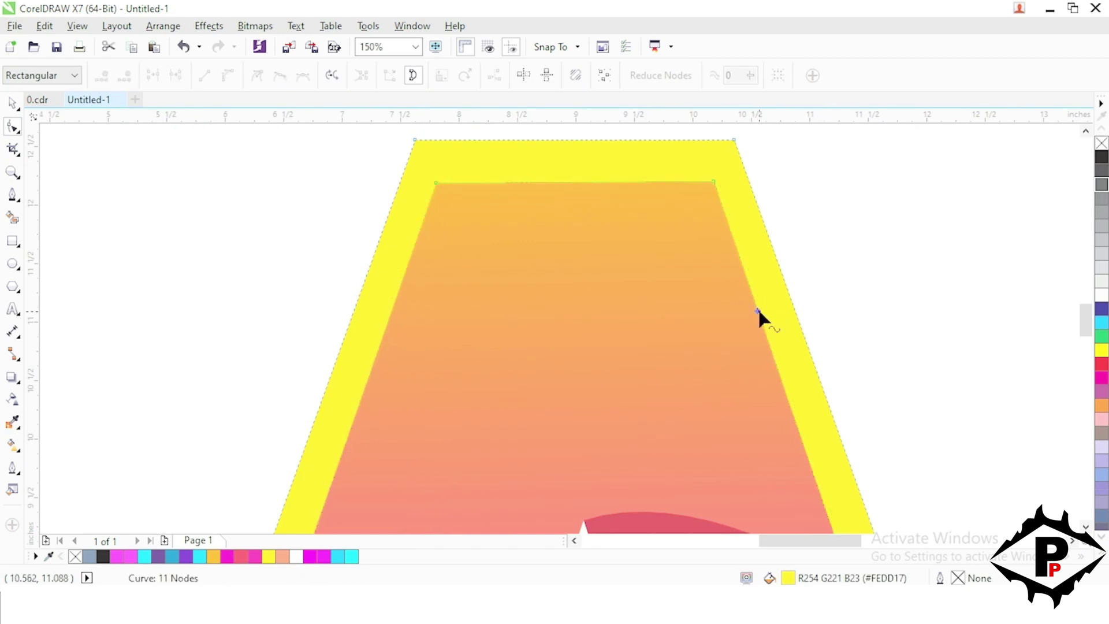
Delete the surplus node on the strip's long inner edge and fit its short-leg end node to the curved fold
{"action": "scroll", "coordinate": [573, 248], "scroll_direction": "down", "scroll_amount": 4}
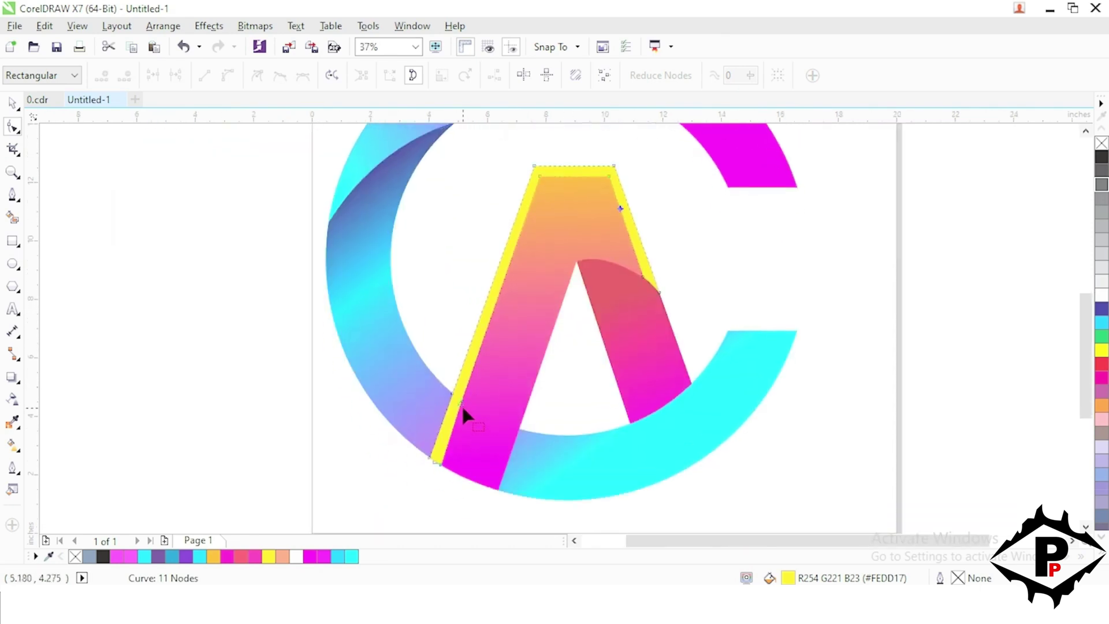
{"action": "double_click", "coordinate": [460, 402]}
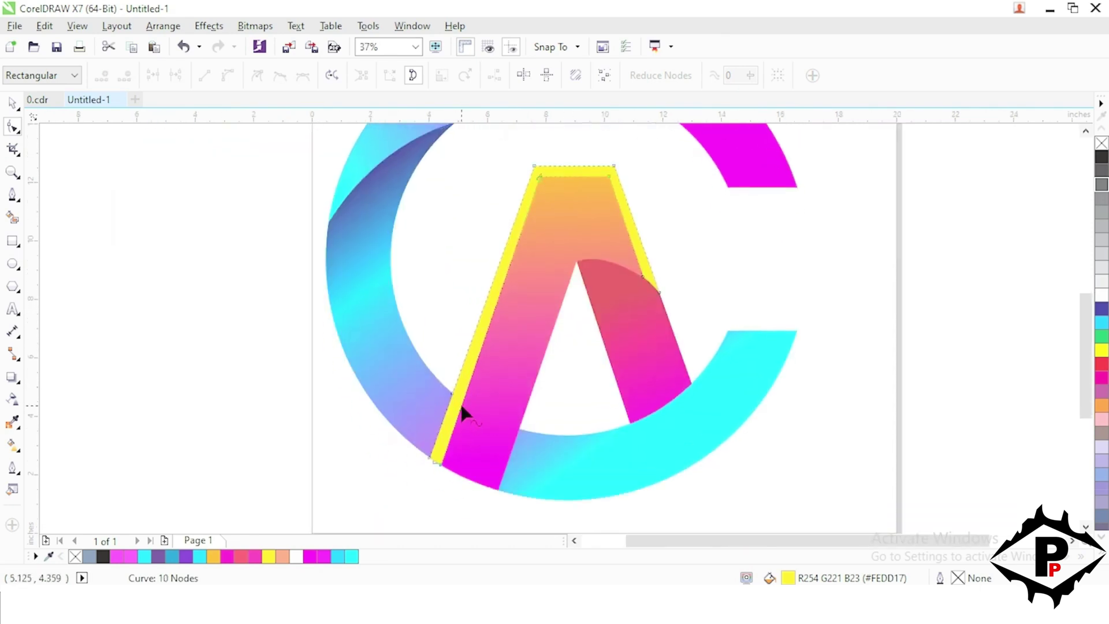
{"action": "left_click", "coordinate": [441, 464]}
{"action": "left_click", "coordinate": [538, 174]}
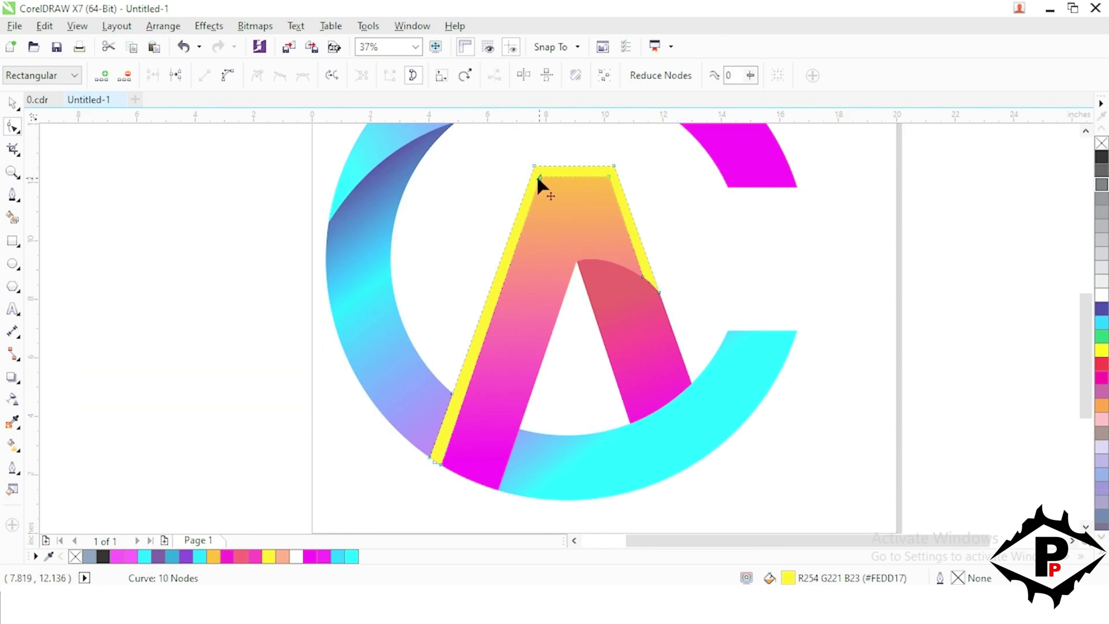
{"action": "scroll", "coordinate": [637, 265], "scroll_direction": "up", "scroll_amount": 2}
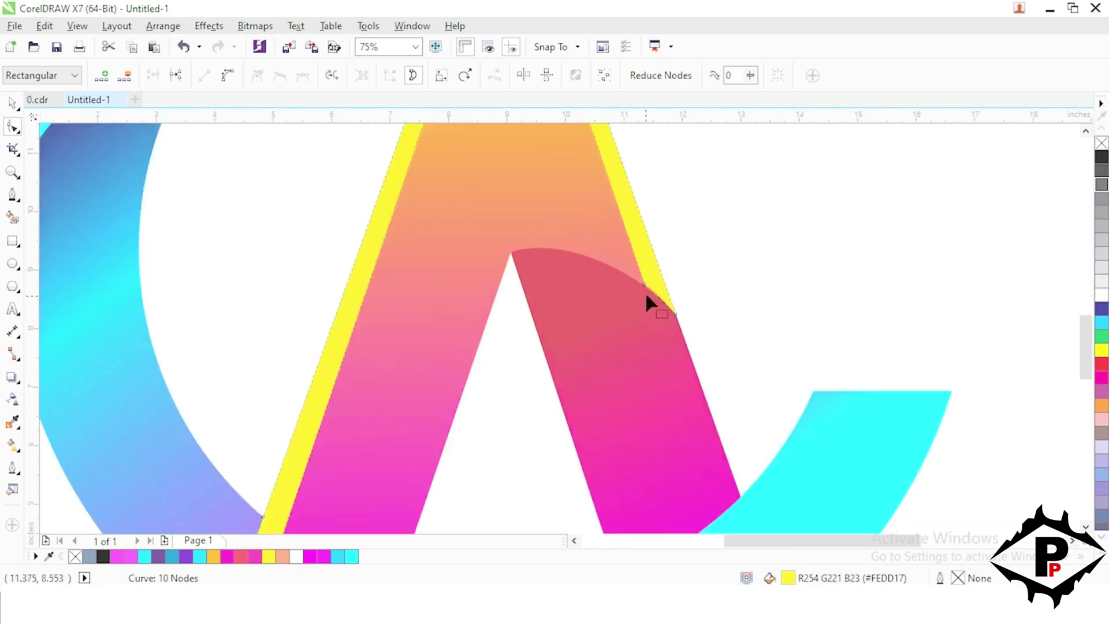
{"action": "scroll", "coordinate": [645, 291], "scroll_direction": "up", "scroll_amount": 4}
{"action": "left_click_drag", "start_coordinate": [637, 260], "coordinate": [644, 272]}
{"action": "scroll", "coordinate": [632, 286], "scroll_direction": "down", "scroll_amount": 6}
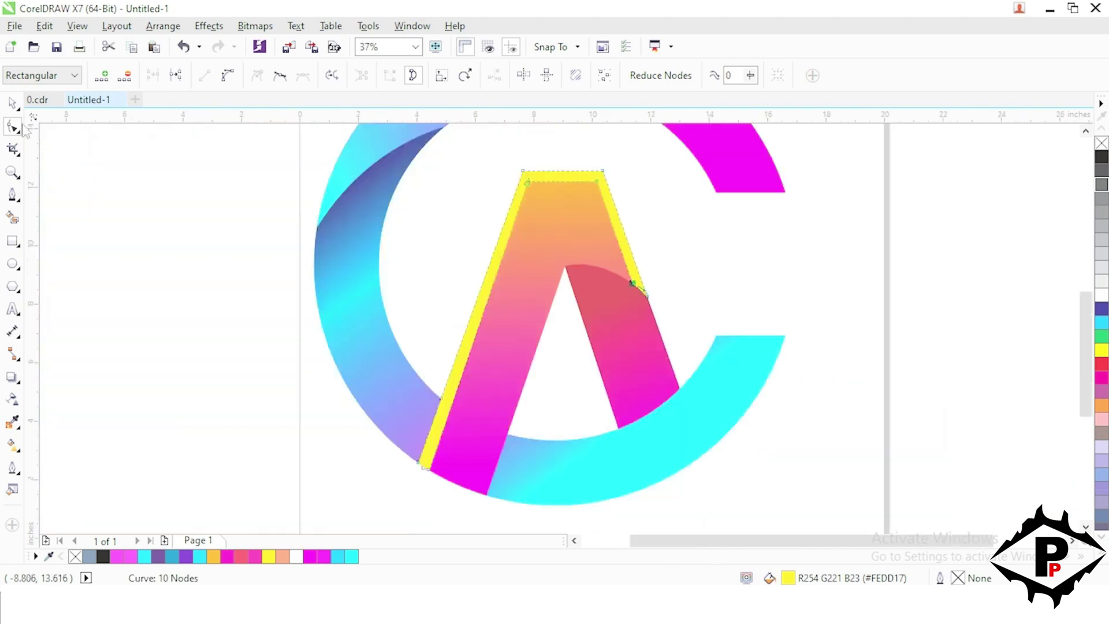
Give the strip a linear fountain fill from yellow at the A's top to magenta near the ring's lower edge
{"action": "left_click", "coordinate": [13, 445]}
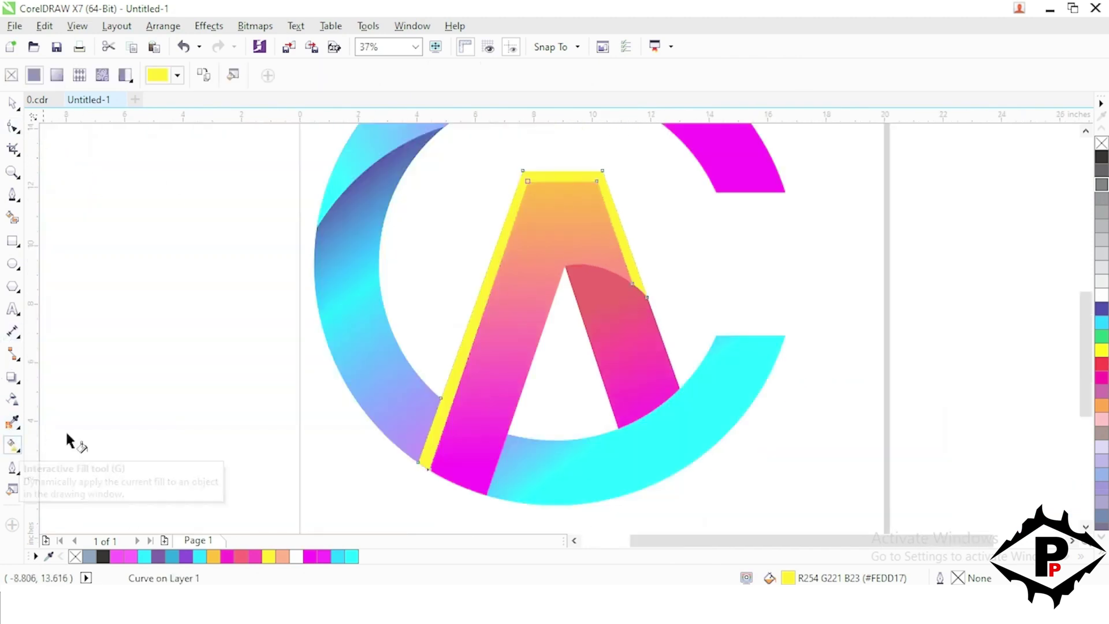
{"action": "left_click_drag", "start_coordinate": [552, 169], "coordinate": [544, 380]}
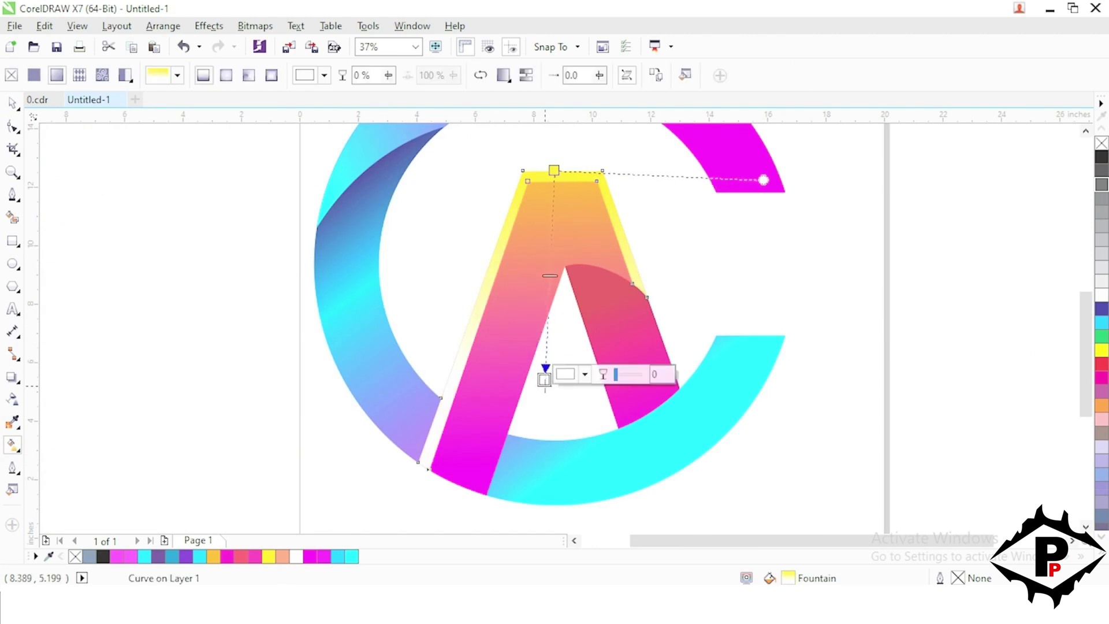
{"action": "left_click", "coordinate": [311, 558]}
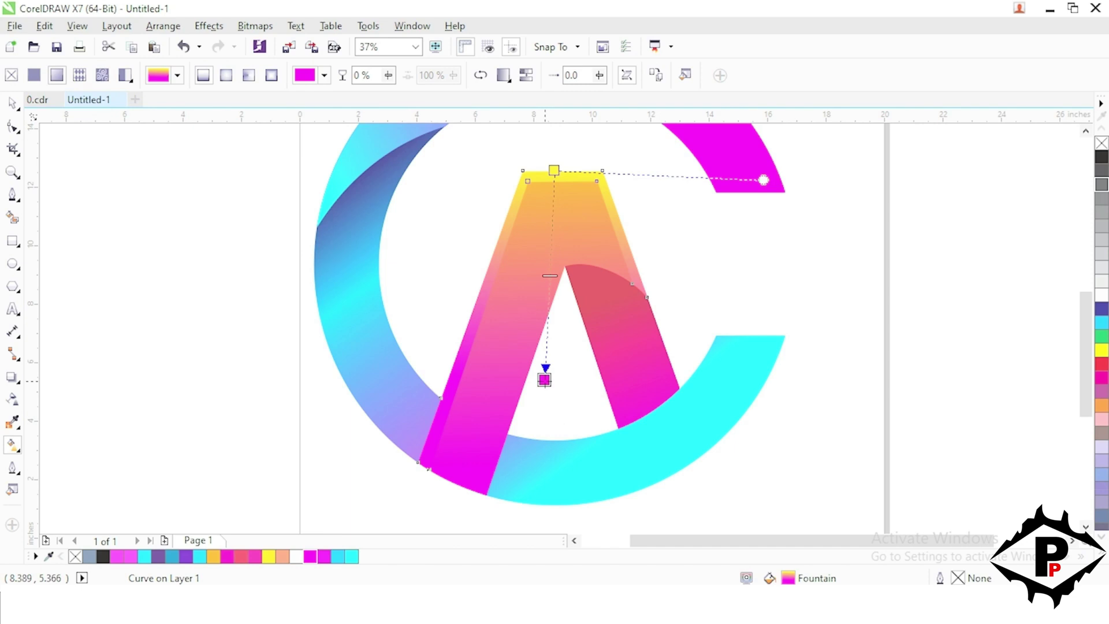
{"action": "left_click_drag", "start_coordinate": [544, 379], "coordinate": [531, 488]}
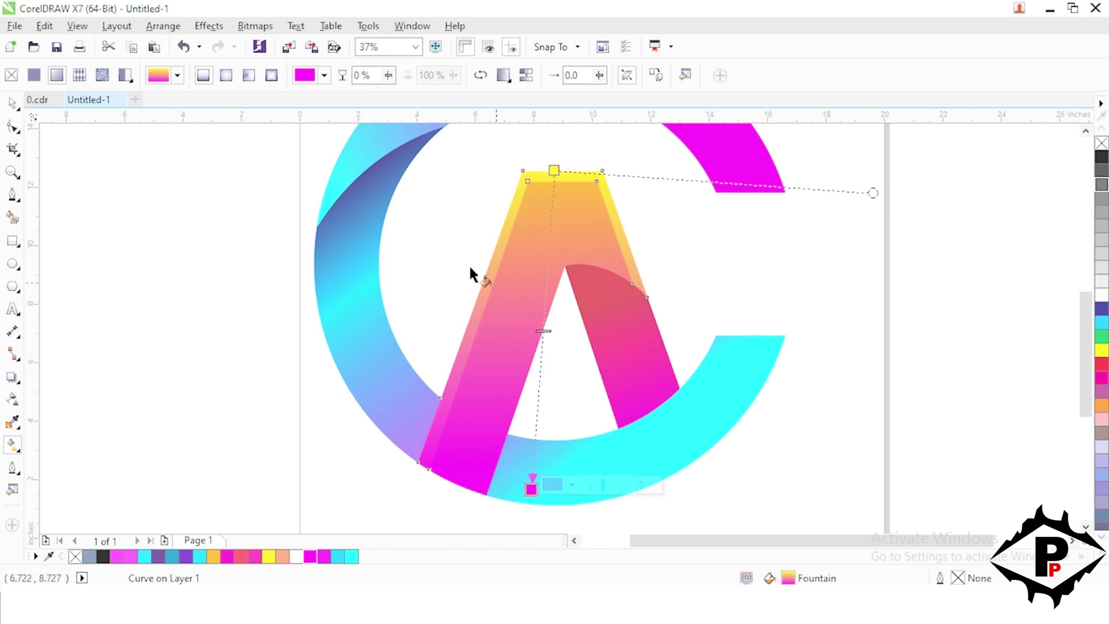
Delete the extra node at the strip's foot and move the remaining corner node onto the ring's outer edge
{"action": "left_click", "coordinate": [13, 126]}
{"action": "scroll", "coordinate": [435, 484], "scroll_direction": "up", "scroll_amount": 2}
{"action": "scroll", "coordinate": [414, 455], "scroll_direction": "up", "scroll_amount": 4}
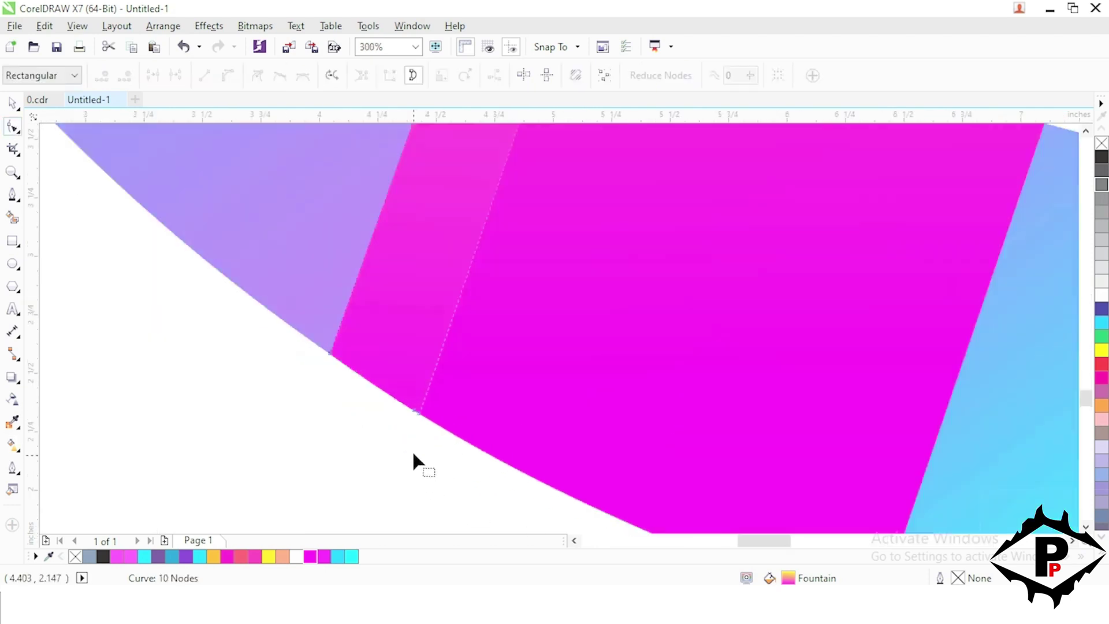
{"action": "double_click", "coordinate": [421, 412]}
{"action": "left_click_drag", "start_coordinate": [419, 411], "coordinate": [400, 400]}
{"action": "scroll", "coordinate": [409, 413], "scroll_direction": "up", "scroll_amount": 2}
{"action": "scroll", "coordinate": [407, 409], "scroll_direction": "down", "scroll_amount": 4}
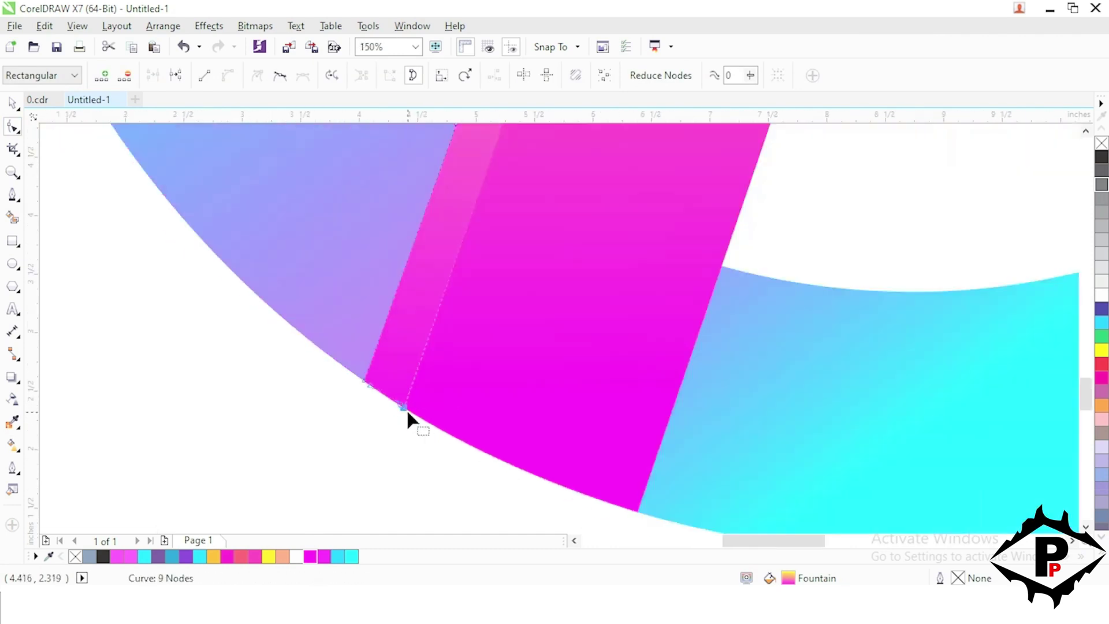
{"action": "scroll", "coordinate": [398, 414], "scroll_direction": "up", "scroll_amount": 2}
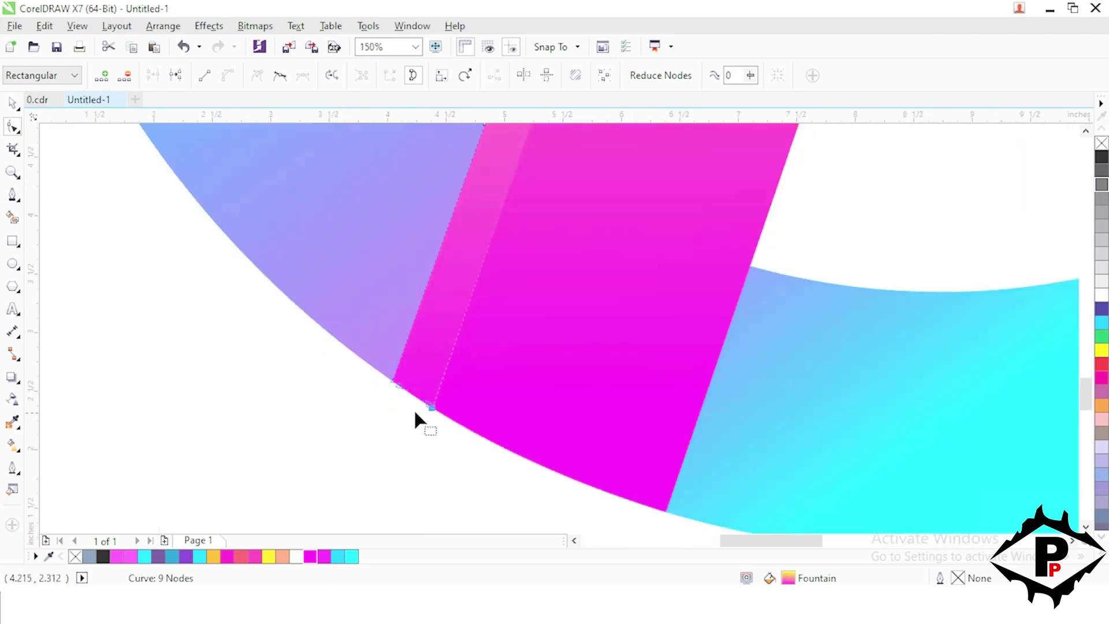
{"action": "left_click_drag", "start_coordinate": [428, 404], "coordinate": [425, 408]}
{"action": "scroll", "coordinate": [424, 412], "scroll_direction": "down", "scroll_amount": 2}
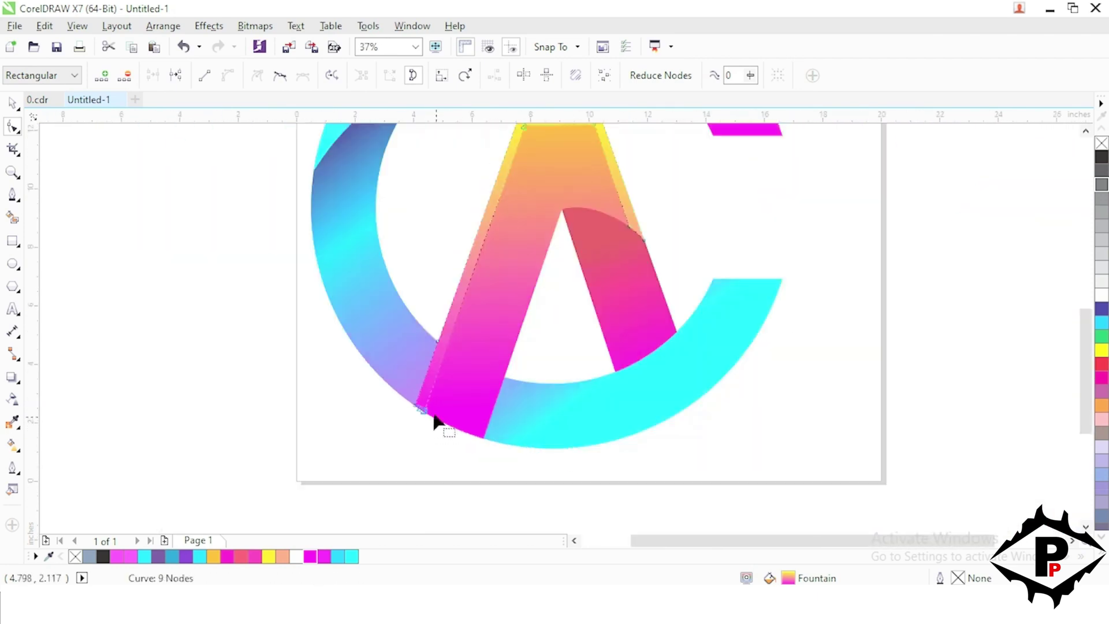
{"action": "scroll", "coordinate": [425, 408], "scroll_direction": "down", "scroll_amount": 1}
{"action": "scroll", "coordinate": [530, 301], "scroll_direction": "up", "scroll_amount": 4}
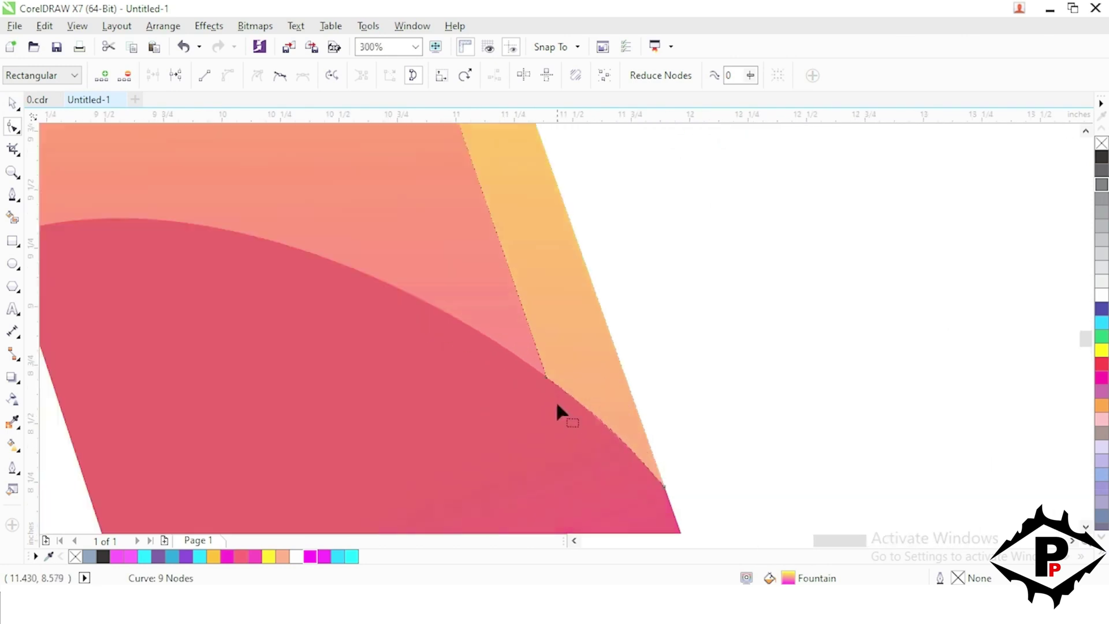
{"action": "scroll", "coordinate": [547, 379], "scroll_direction": "down", "scroll_amount": 3}
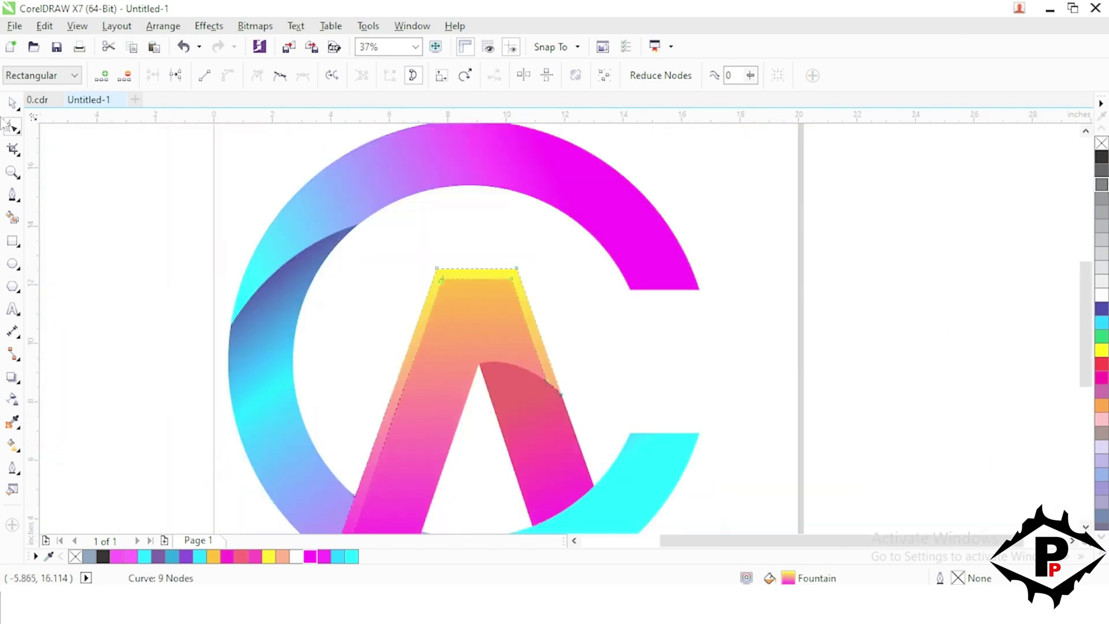
Group all the logo parts and centre the group on the page
{"action": "key", "text": "space"}
{"action": "scroll", "coordinate": [543, 280], "scroll_direction": "down", "scroll_amount": 2}
{"action": "left_click", "coordinate": [648, 373]}
{"action": "scroll", "coordinate": [557, 325], "scroll_direction": "up", "scroll_amount": 1}
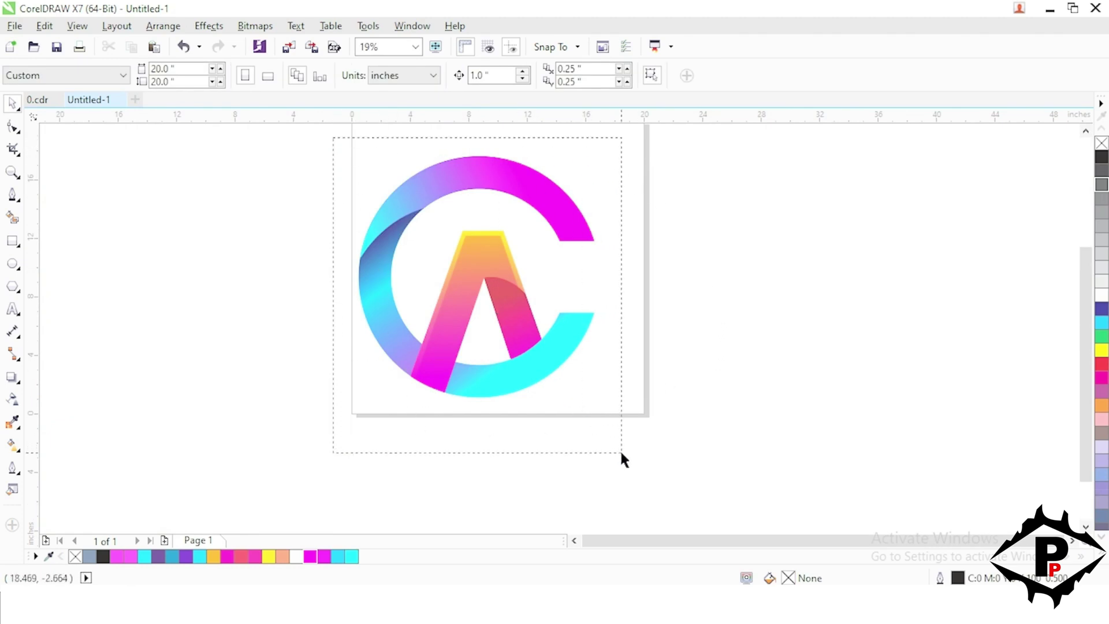
{"action": "left_click_drag", "start_coordinate": [621, 454], "coordinate": [622, 454]}
{"action": "key", "text": "ctrl+g"}
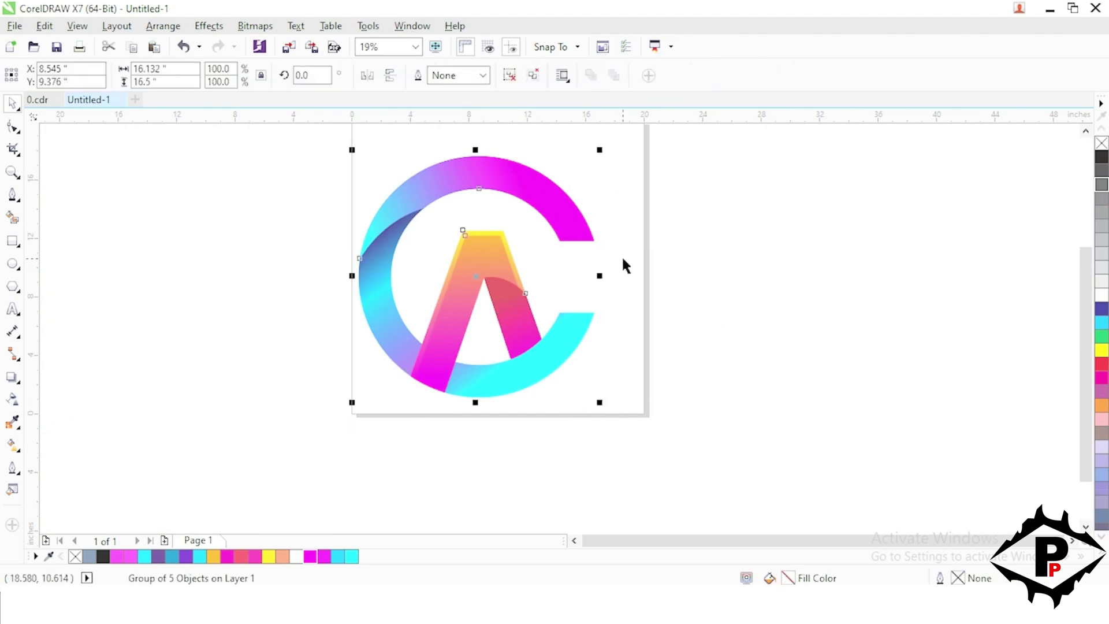
{"action": "key", "text": "p"}
{"action": "left_click_drag", "start_coordinate": [716, 261], "coordinate": [700, 328]}
{"action": "left_click", "coordinate": [701, 328]}
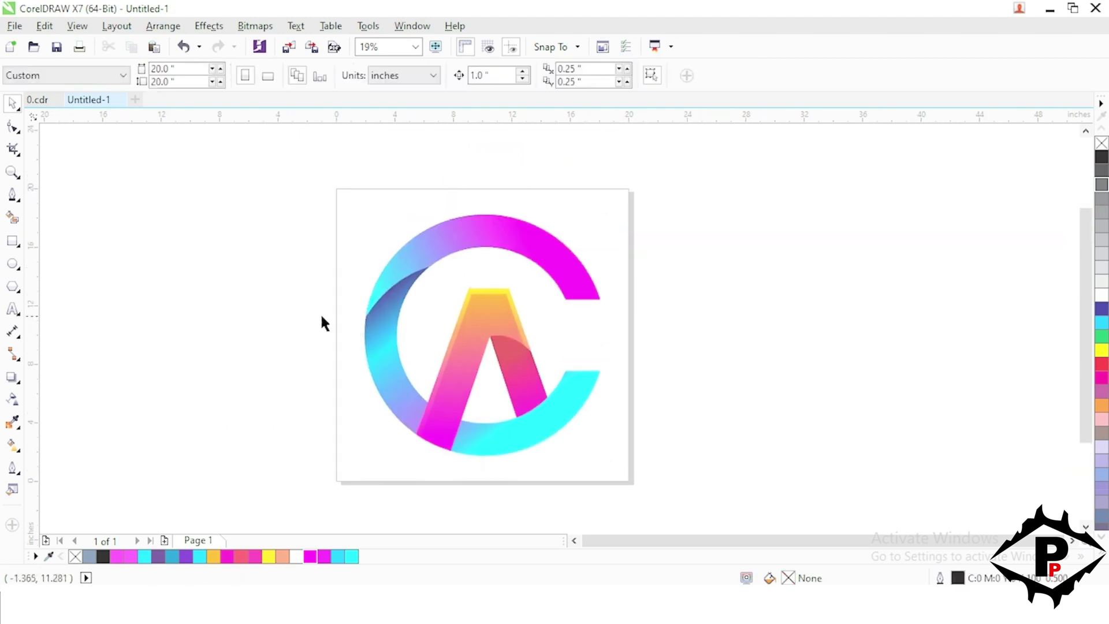
Add a page-sized 20 × 20 inch background rectangle filled black (C100 M100 Y100 K100) behind the logo
{"action": "double_click", "coordinate": [12, 242]}
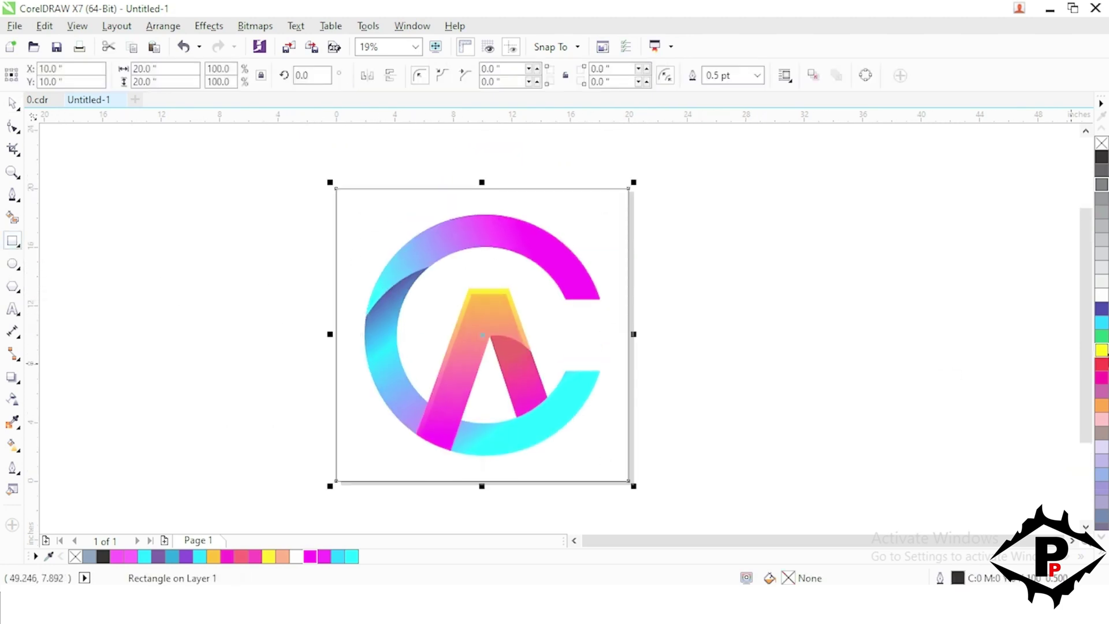
{"action": "left_click", "coordinate": [1101, 544]}
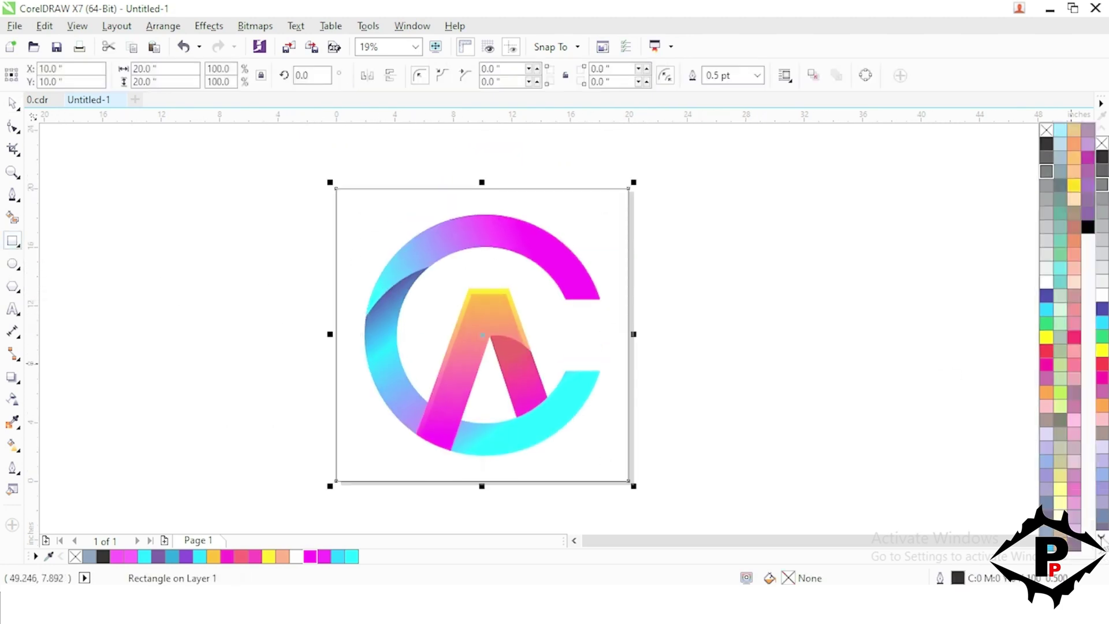
{"action": "left_click", "coordinate": [1088, 228]}
{"action": "left_click", "coordinate": [14, 107]}
{"action": "left_click", "coordinate": [128, 207]}
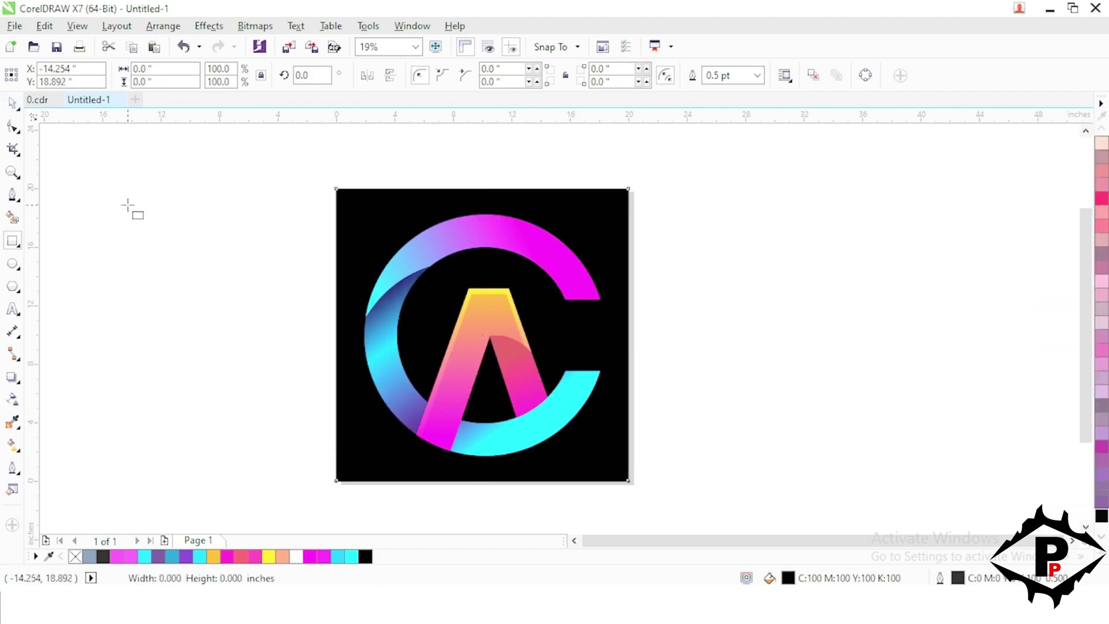
Scale the logo group down proportionally to 93.3% about its centre on the black background
{"action": "left_click", "coordinate": [13, 104]}
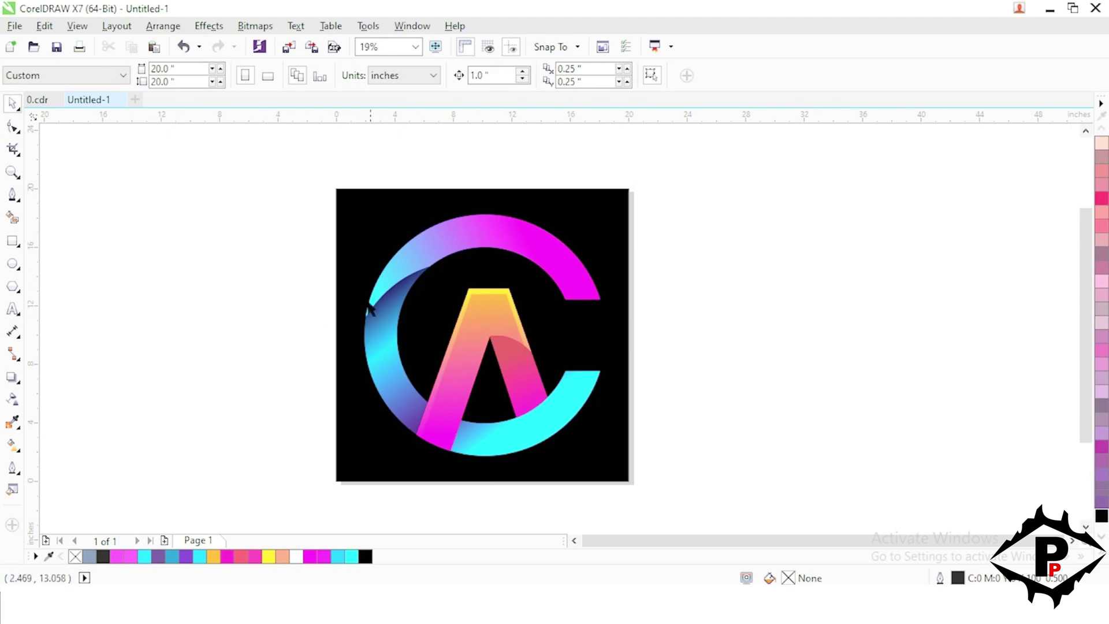
{"action": "left_click", "coordinate": [582, 372]}
{"action": "left_click_drag", "start_coordinate": [605, 461], "coordinate": [598, 453]}
{"action": "left_click_drag", "start_coordinate": [658, 356], "coordinate": [659, 338]}
{"action": "left_click", "coordinate": [668, 351]}
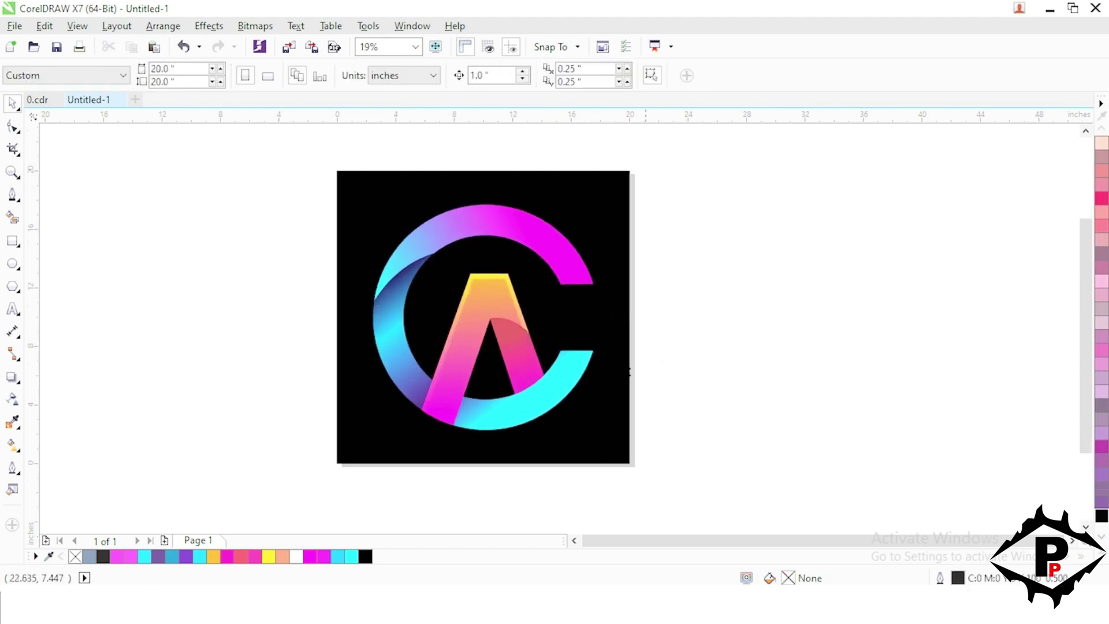
Duplicate the logo group, mirror the copy vertically, and place it directly below the original as a reflection
{"action": "left_click", "coordinate": [503, 229]}
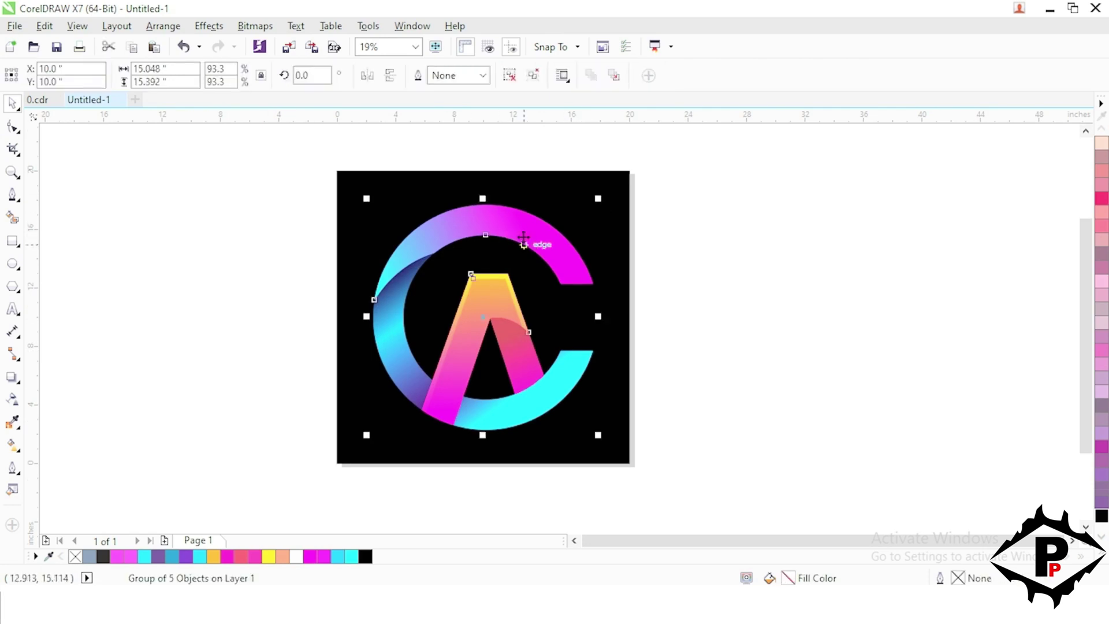
{"action": "left_click", "coordinate": [199, 29]}
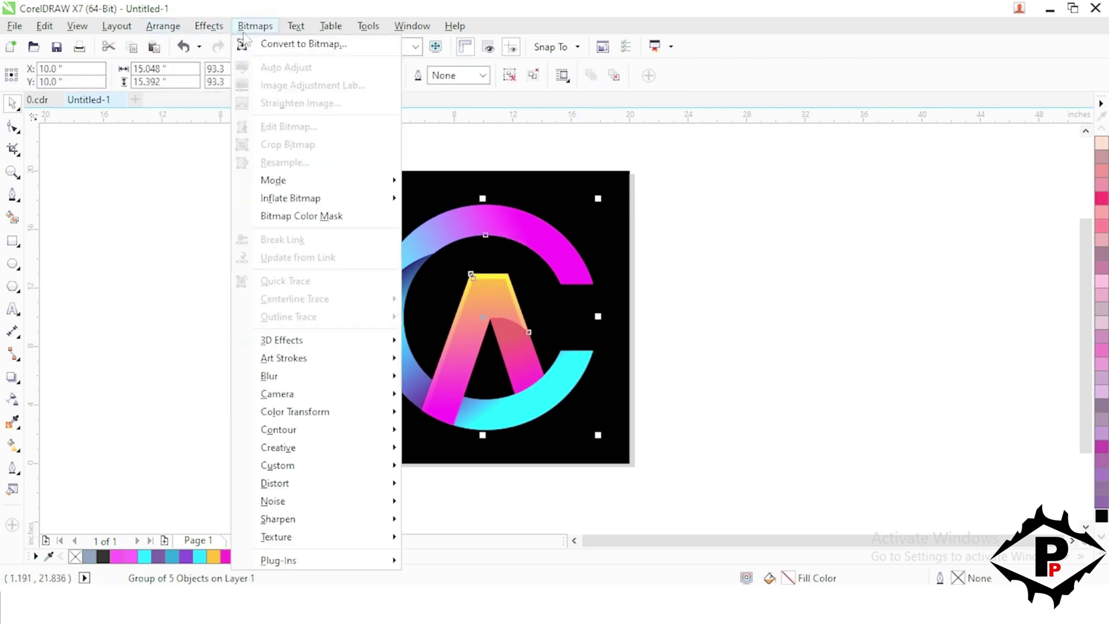
{"action": "mouse_move", "coordinate": [45, 33]}
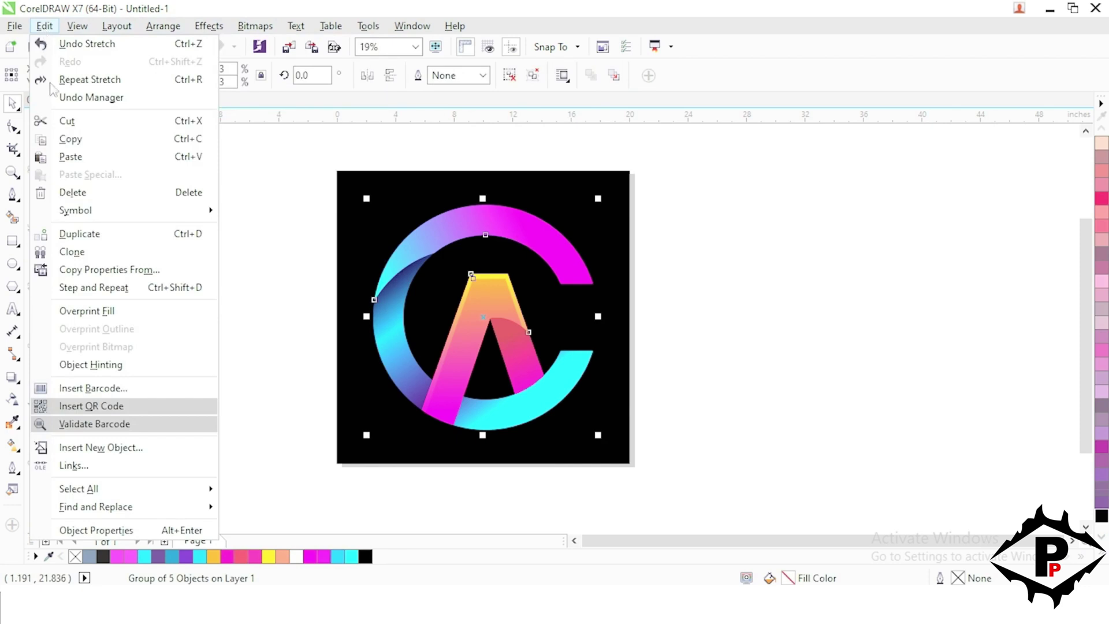
{"action": "left_click", "coordinate": [72, 139]}
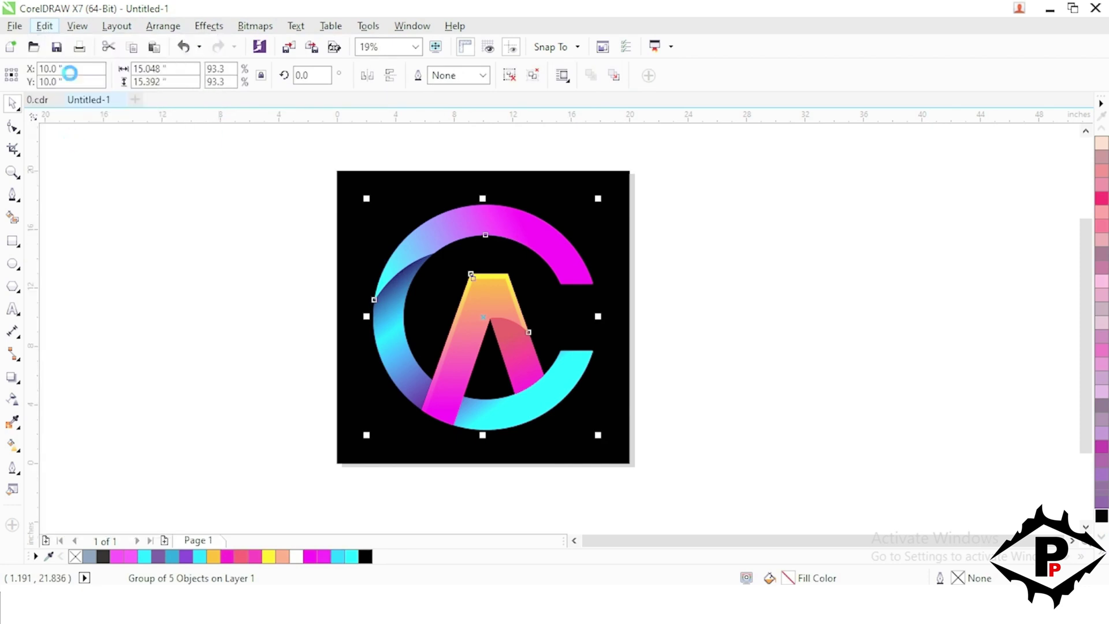
{"action": "left_click", "coordinate": [45, 28]}
{"action": "left_click", "coordinate": [81, 161]}
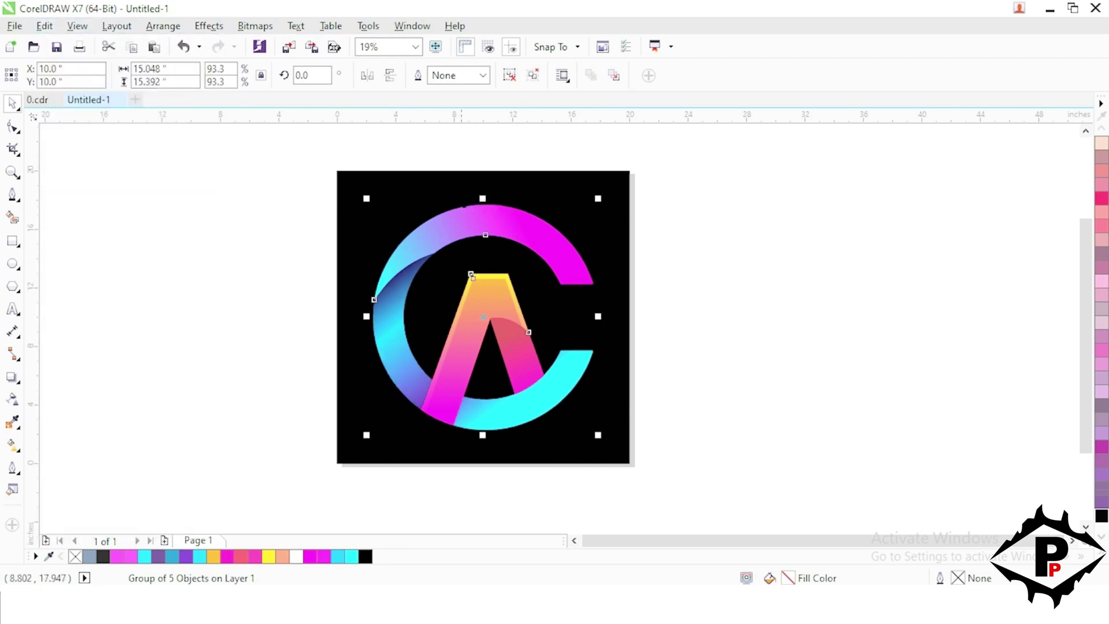
{"action": "left_click", "coordinate": [390, 75]}
{"action": "left_click_drag", "start_coordinate": [508, 217], "coordinate": [507, 446]}
{"action": "scroll", "coordinate": [477, 372], "scroll_direction": "down", "scroll_amount": 2}
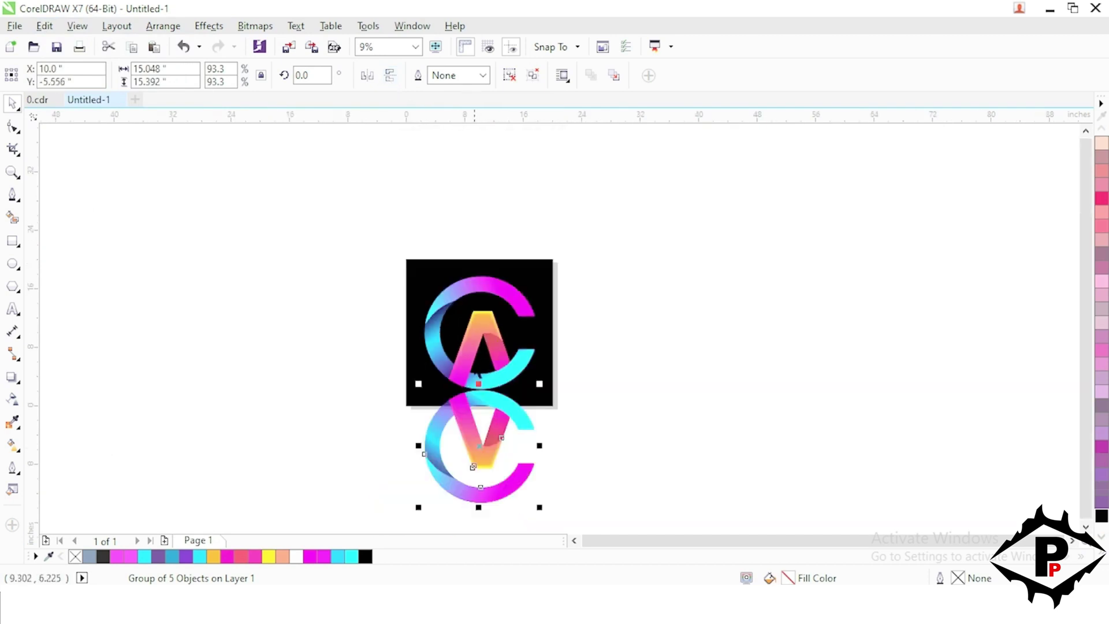
Move the logo and its reflection up 1 inch together, and scale both down proportionally about their centre to 13.937 inches wide
{"action": "left_click", "coordinate": [496, 382], "text": "shift"}
{"action": "scroll", "coordinate": [500, 386], "scroll_direction": "up", "scroll_amount": 2}
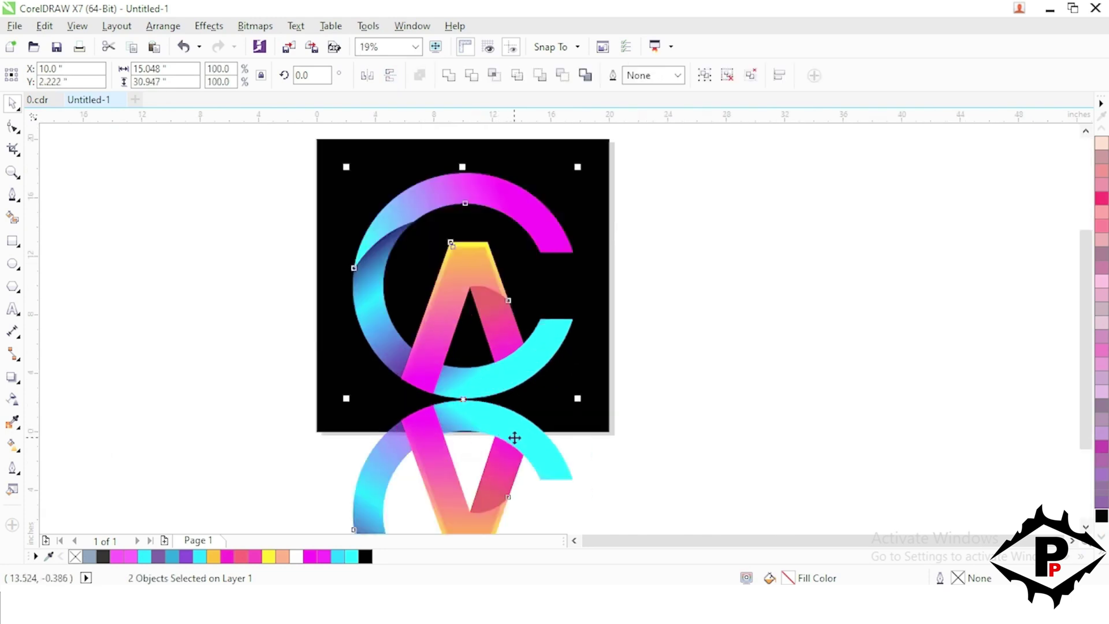
{"action": "left_click_drag", "start_coordinate": [514, 438], "coordinate": [515, 423]}
{"action": "scroll", "coordinate": [483, 414], "scroll_direction": "down", "scroll_amount": 2}
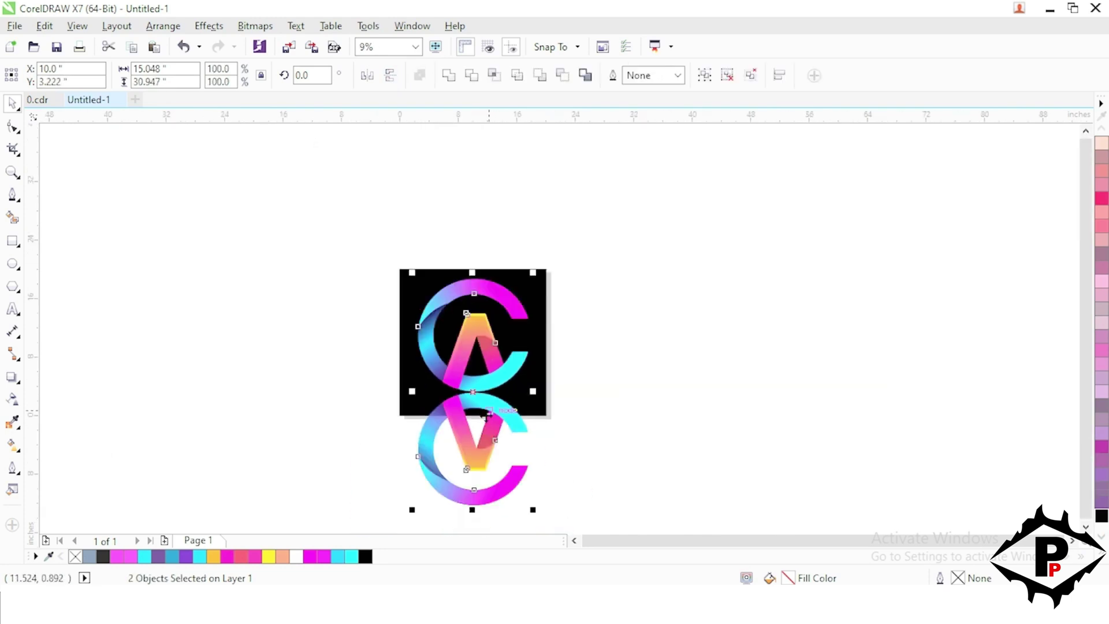
{"action": "left_click_drag", "start_coordinate": [536, 513], "coordinate": [530, 511]}
{"action": "left_click", "coordinate": [545, 497]}
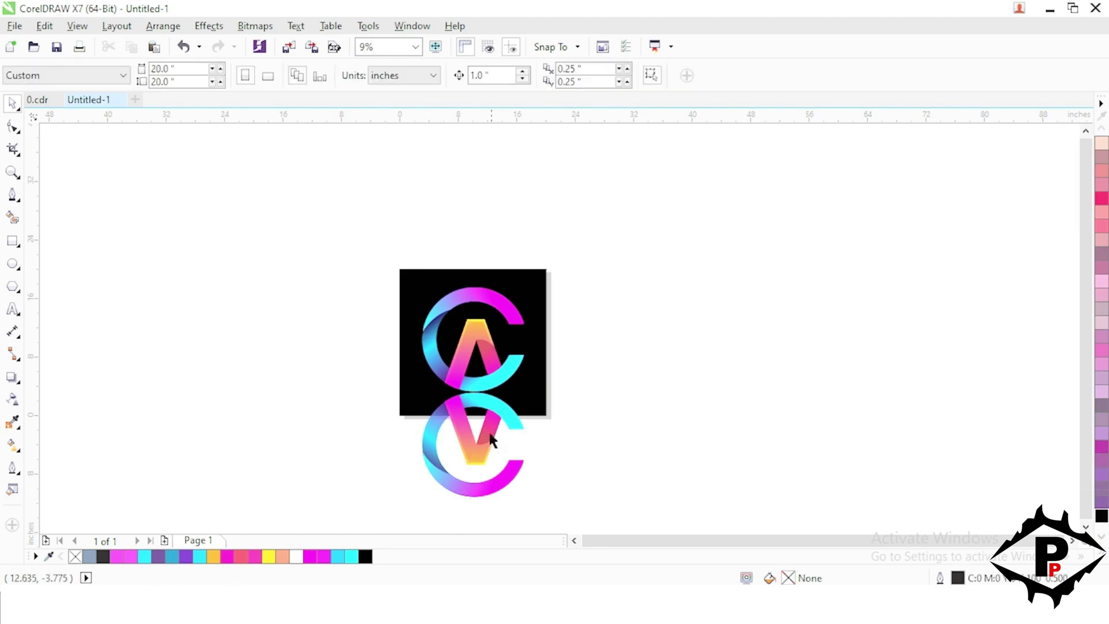
Convert the mirrored reflection group to a 400 dpi CMYK bitmap with anti-aliasing and a transparent background
{"action": "scroll", "coordinate": [492, 440], "scroll_direction": "up", "scroll_amount": 2}
{"action": "left_click", "coordinate": [495, 400]}
{"action": "left_click", "coordinate": [252, 26]}
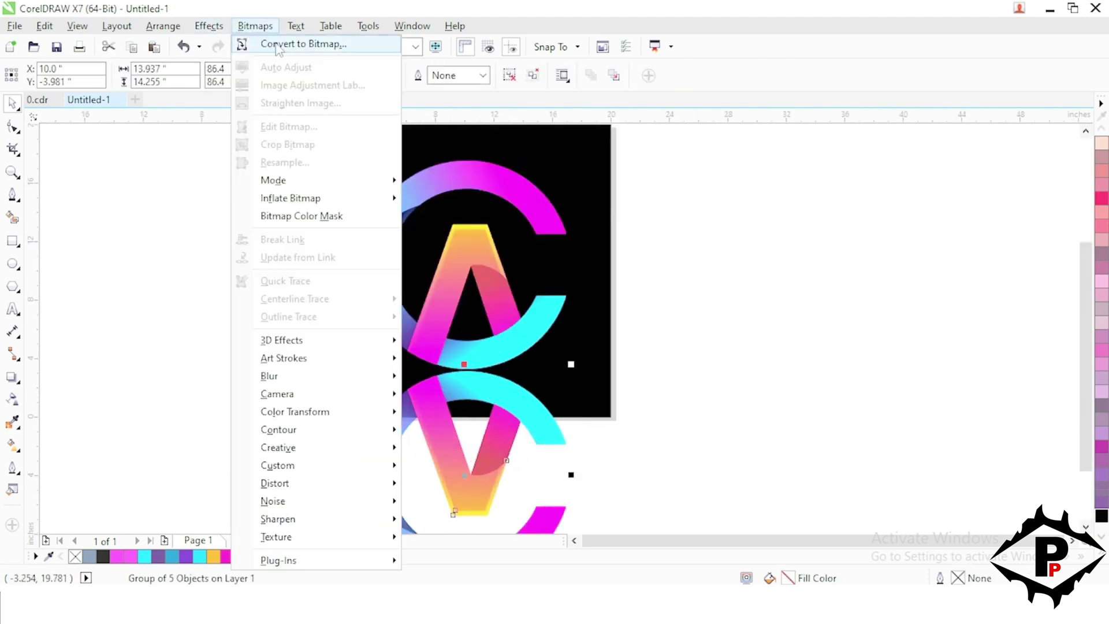
{"action": "left_click", "coordinate": [304, 45]}
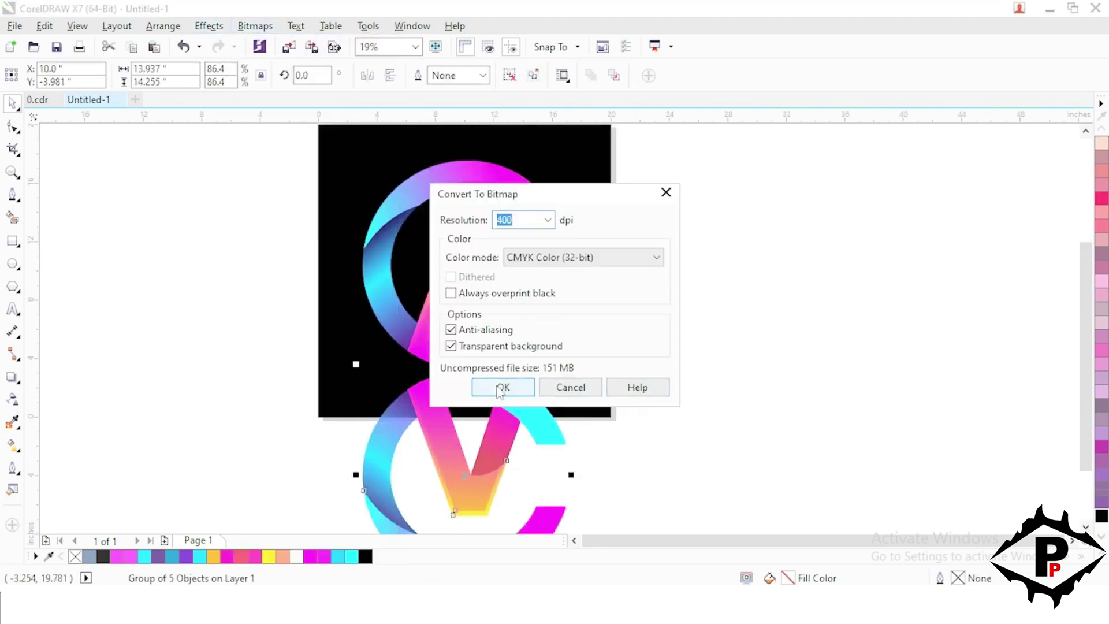
{"action": "left_click", "coordinate": [501, 384]}
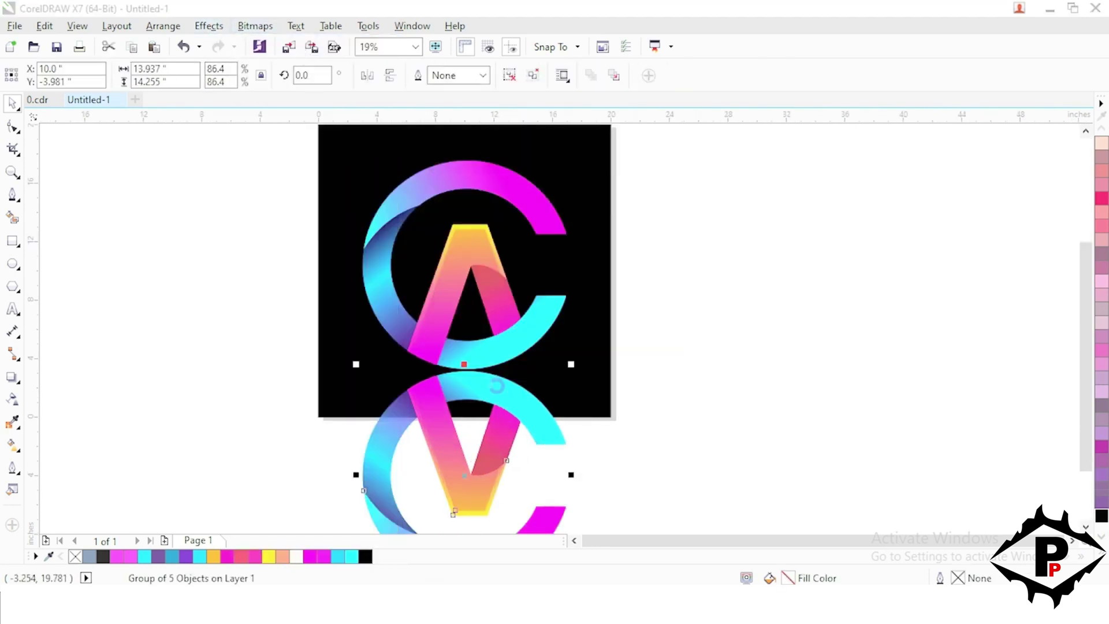
Apply a vertical linear transparency to the reflection bitmap, fading it downward to fully transparent near the page's lower edge
{"action": "left_click", "coordinate": [253, 26]}
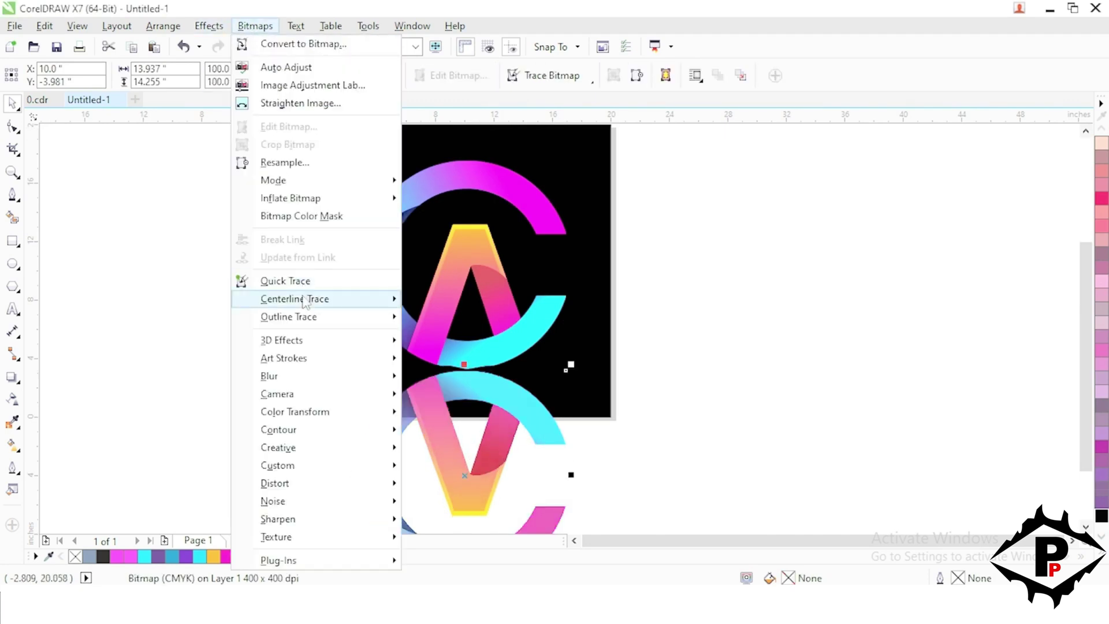
{"action": "left_click", "coordinate": [72, 341]}
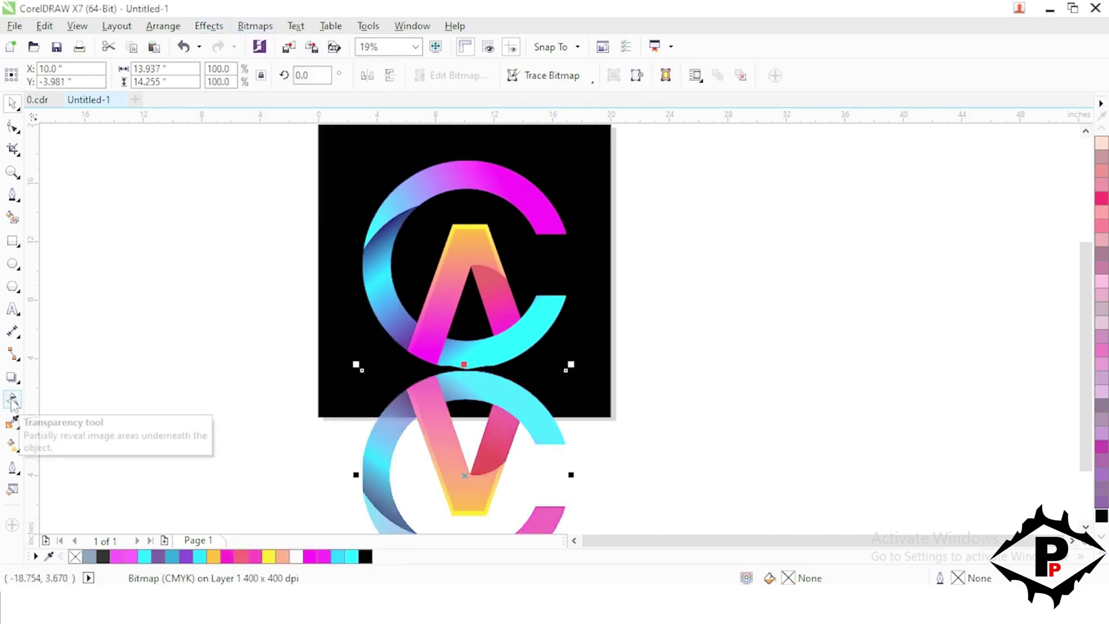
{"action": "left_click", "coordinate": [12, 399]}
{"action": "left_click_drag", "start_coordinate": [376, 405], "coordinate": [404, 252]}
{"action": "left_click_drag", "start_coordinate": [493, 179], "coordinate": [496, 467]}
{"action": "left_click_drag", "start_coordinate": [496, 395], "coordinate": [500, 171]}
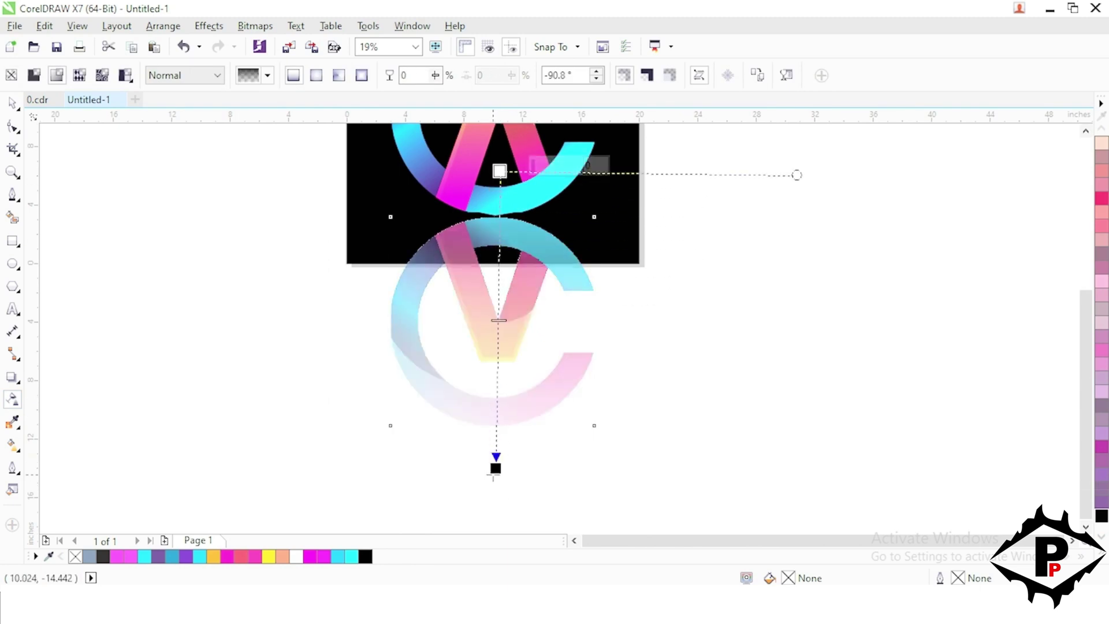
{"action": "left_click_drag", "start_coordinate": [495, 467], "coordinate": [500, 272]}
{"action": "left_click_drag", "start_coordinate": [497, 217], "coordinate": [481, 352]}
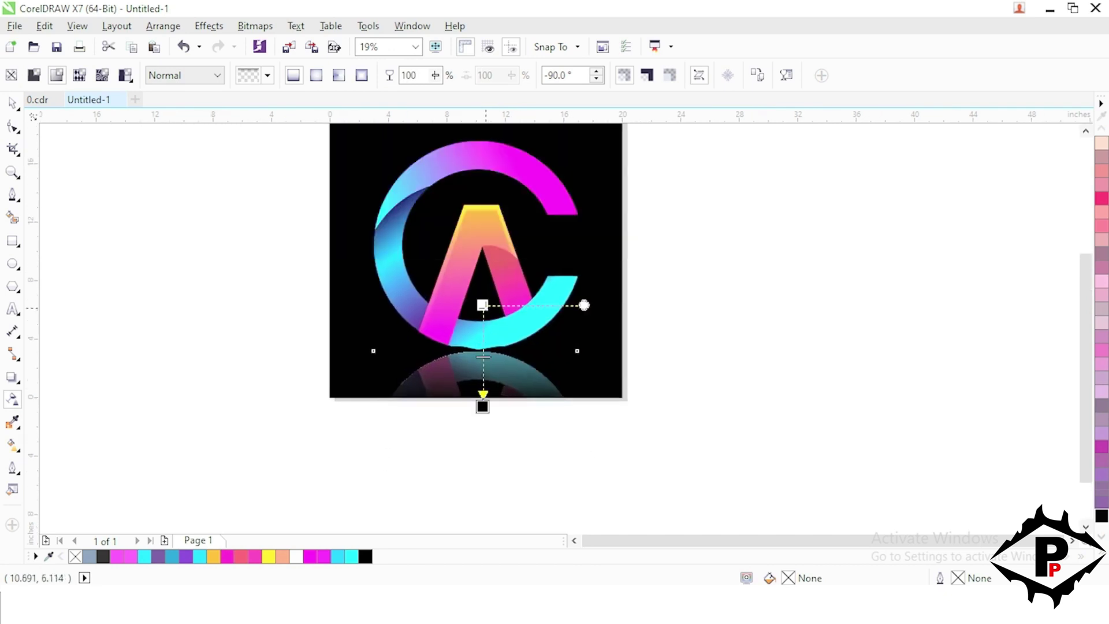
{"action": "left_click_drag", "start_coordinate": [483, 305], "coordinate": [483, 239]}
{"action": "key", "text": "space"}
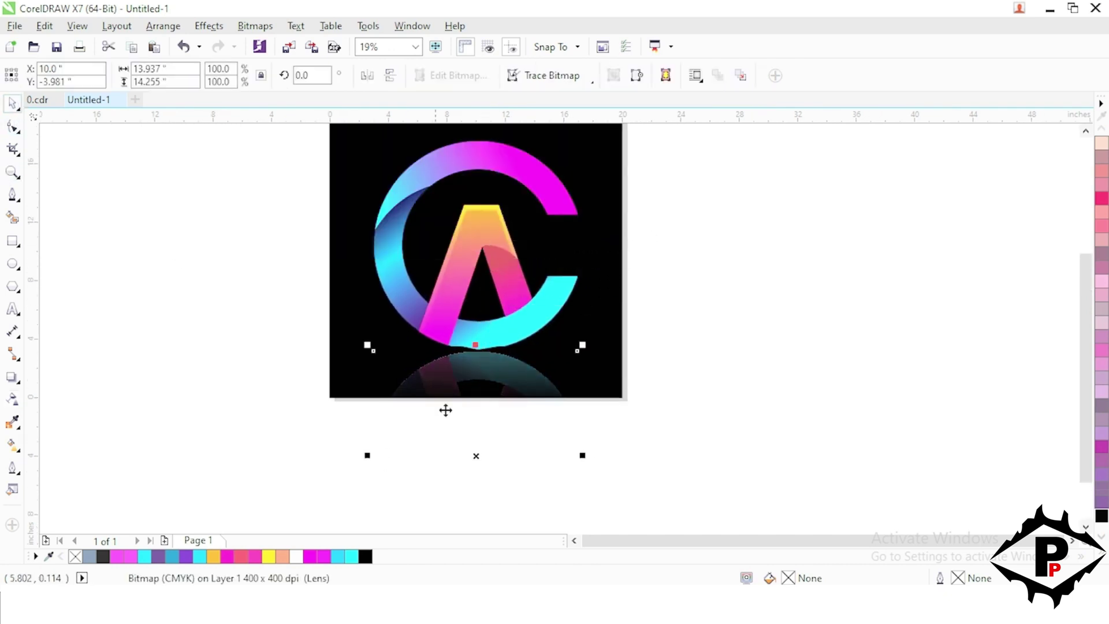
PowerClip the faded reflection inside the black background square
{"action": "right_click", "coordinate": [499, 395]}
{"action": "left_click", "coordinate": [578, 137]}
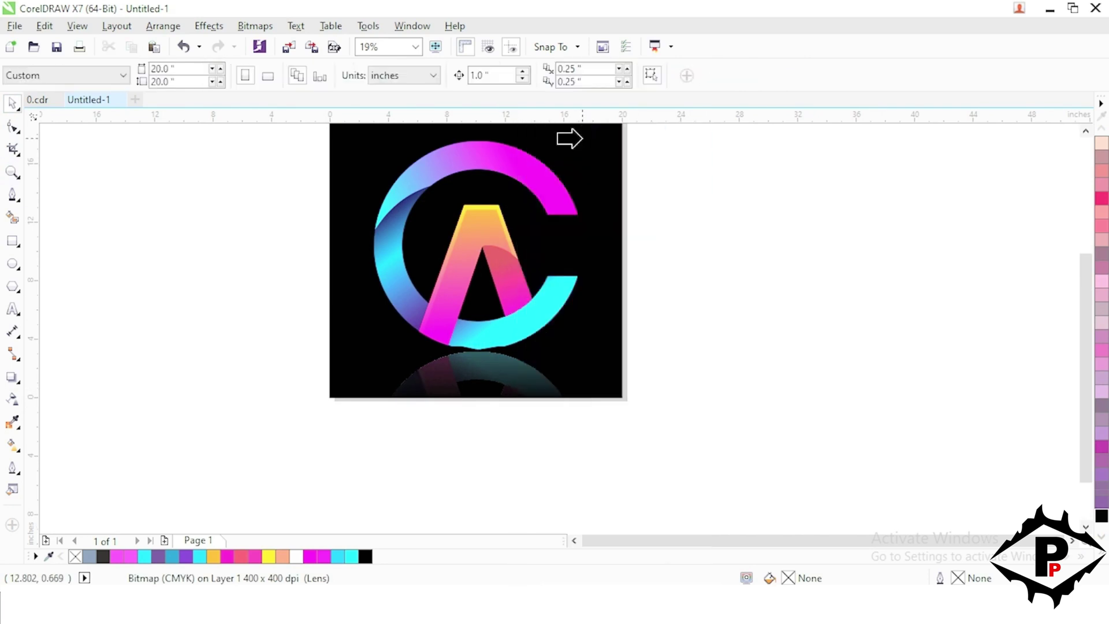
{"action": "left_click", "coordinate": [574, 141]}
{"action": "scroll", "coordinate": [523, 371], "scroll_direction": "down", "scroll_amount": 2}
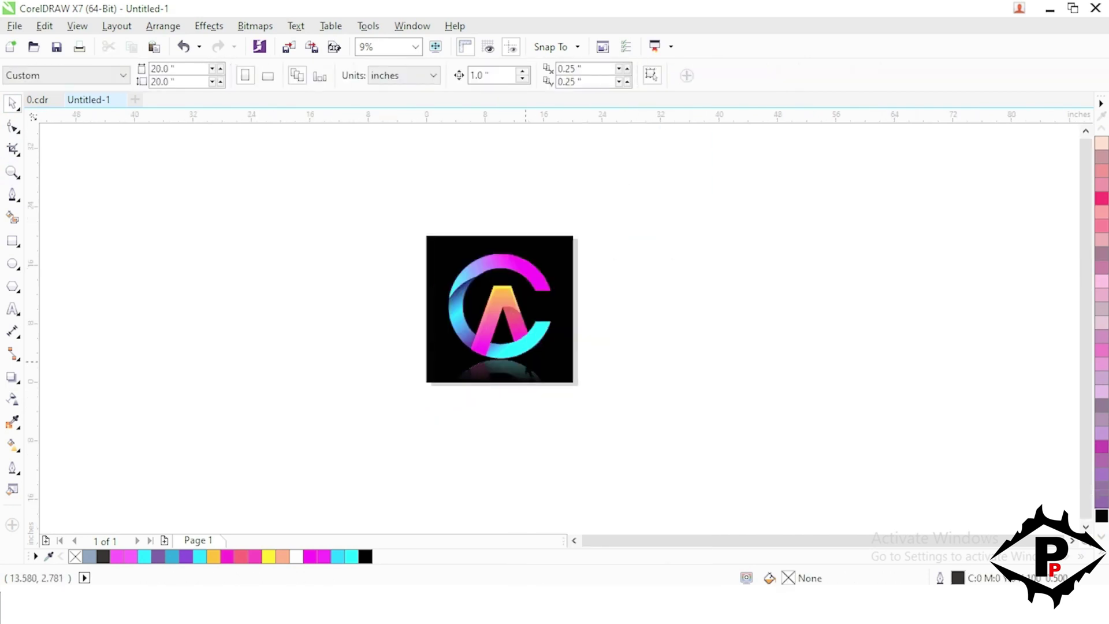
{"action": "key", "text": "F4"}
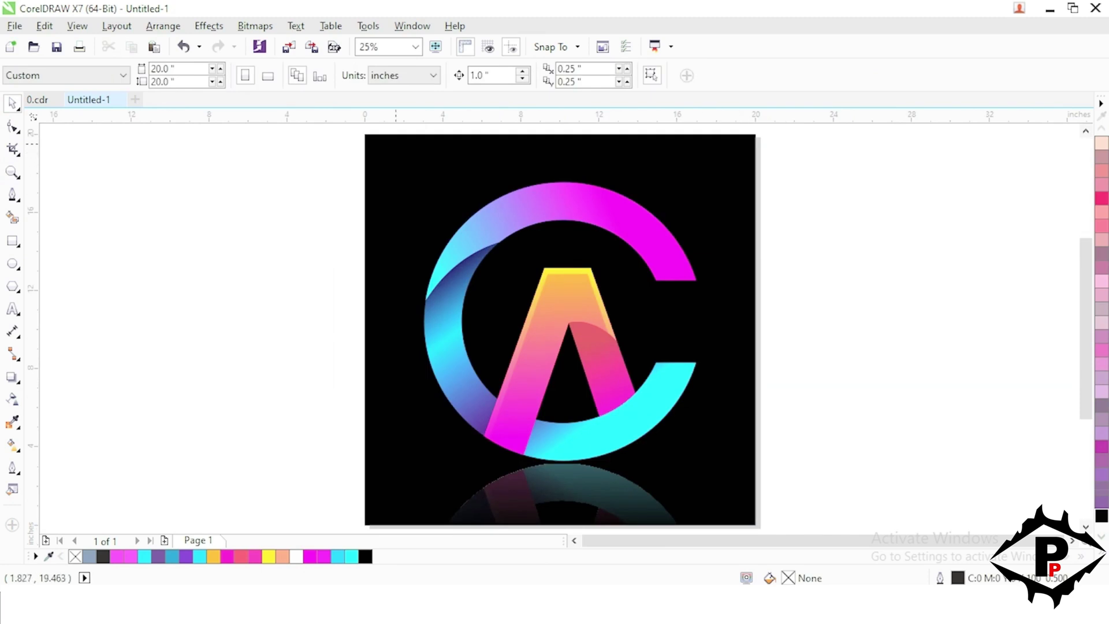